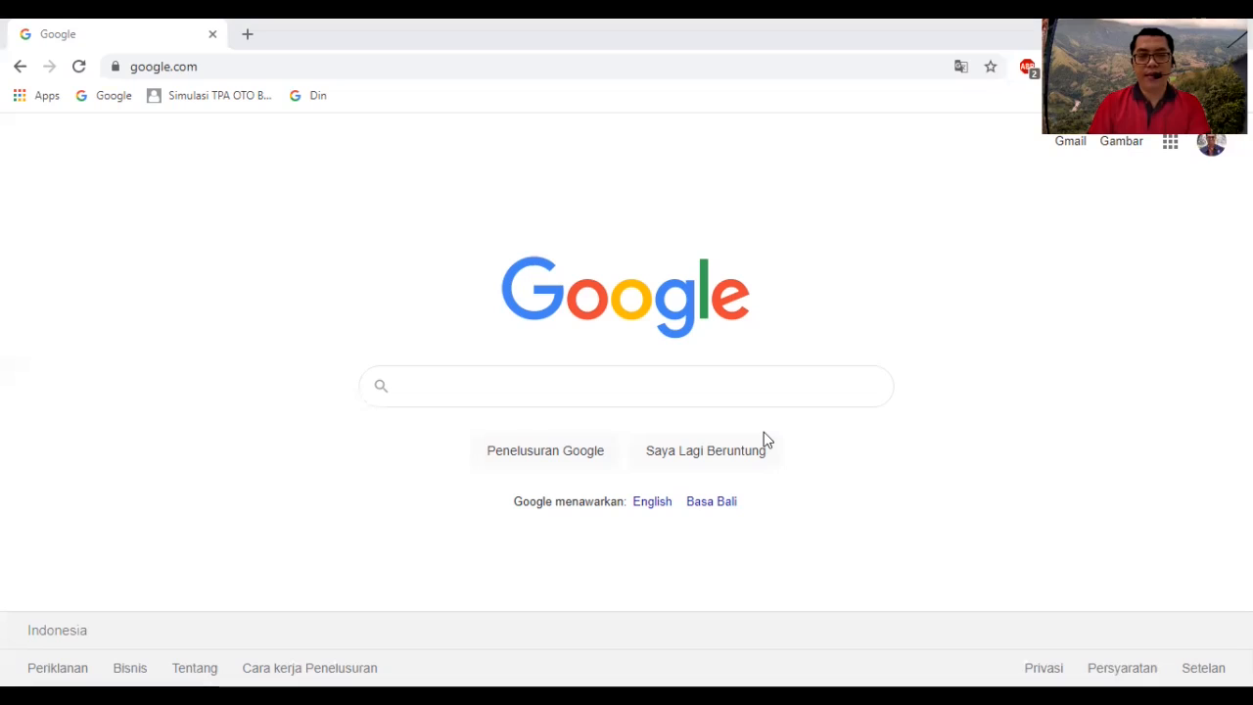
Search Google for "gmail" and locate the "Masuk - Akun Google" sign-in result
{"action": "left_click", "coordinate": [509, 396]}
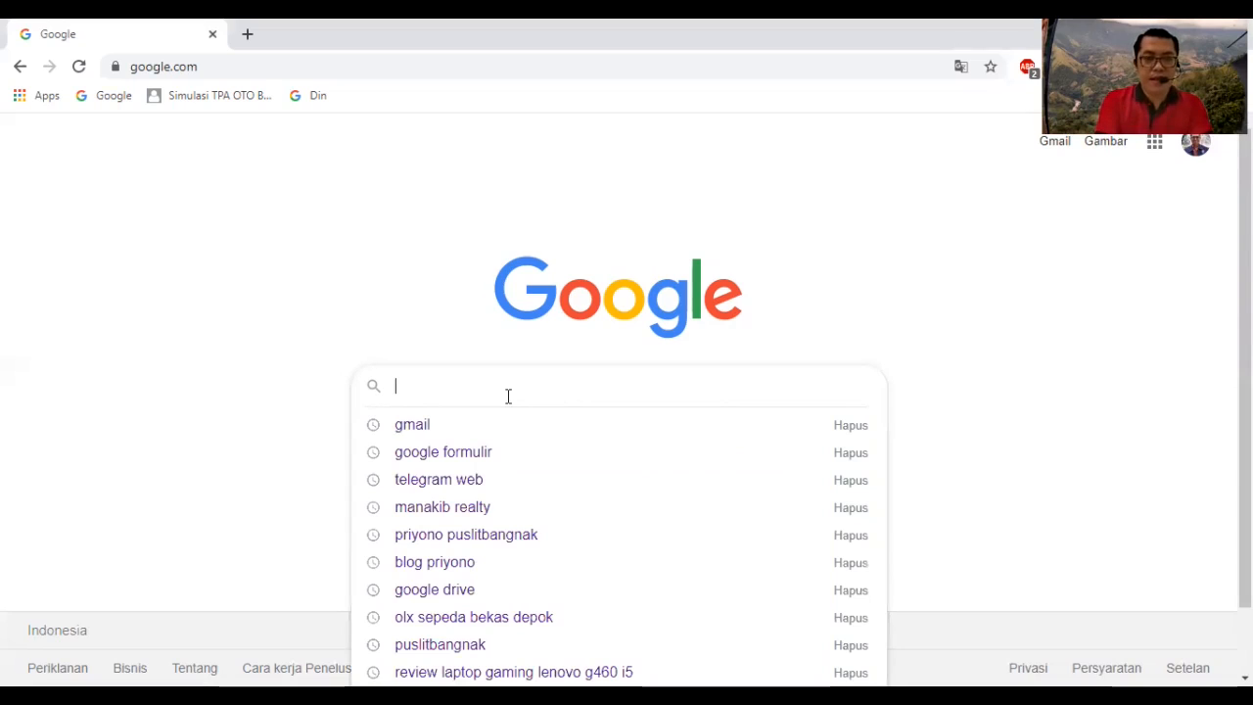
{"action": "type", "text": "gmail"}
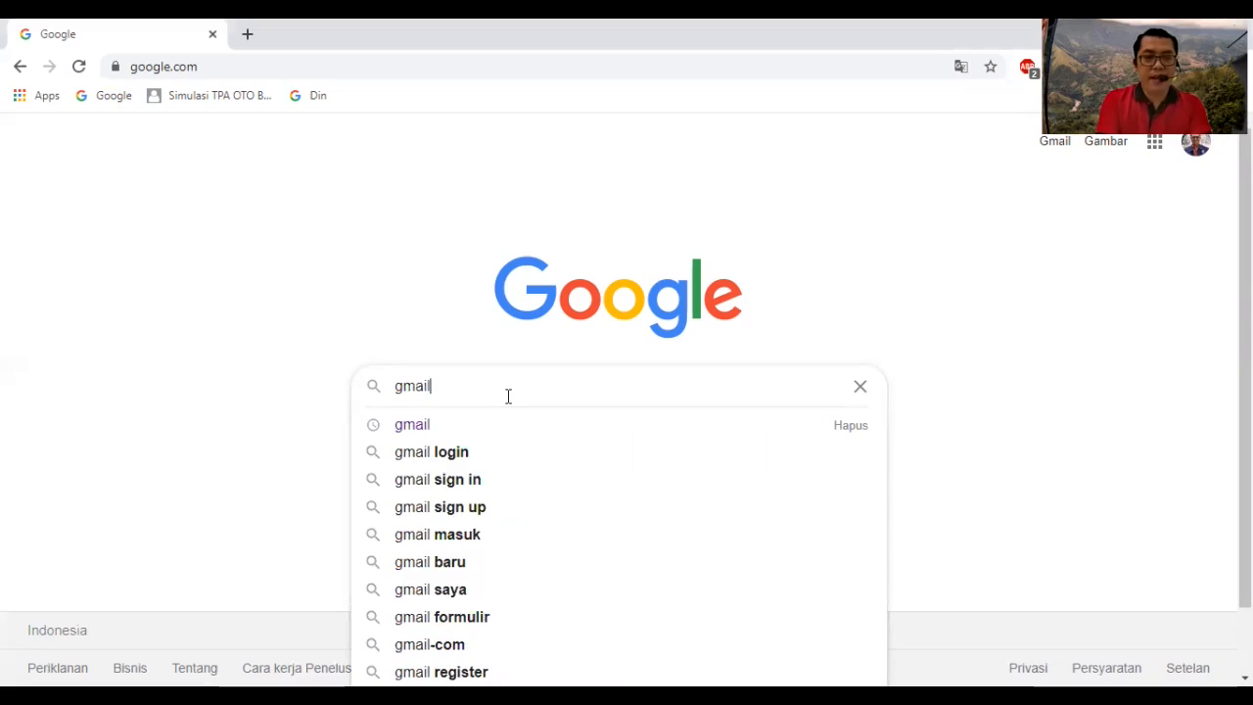
{"action": "key", "text": "Return"}
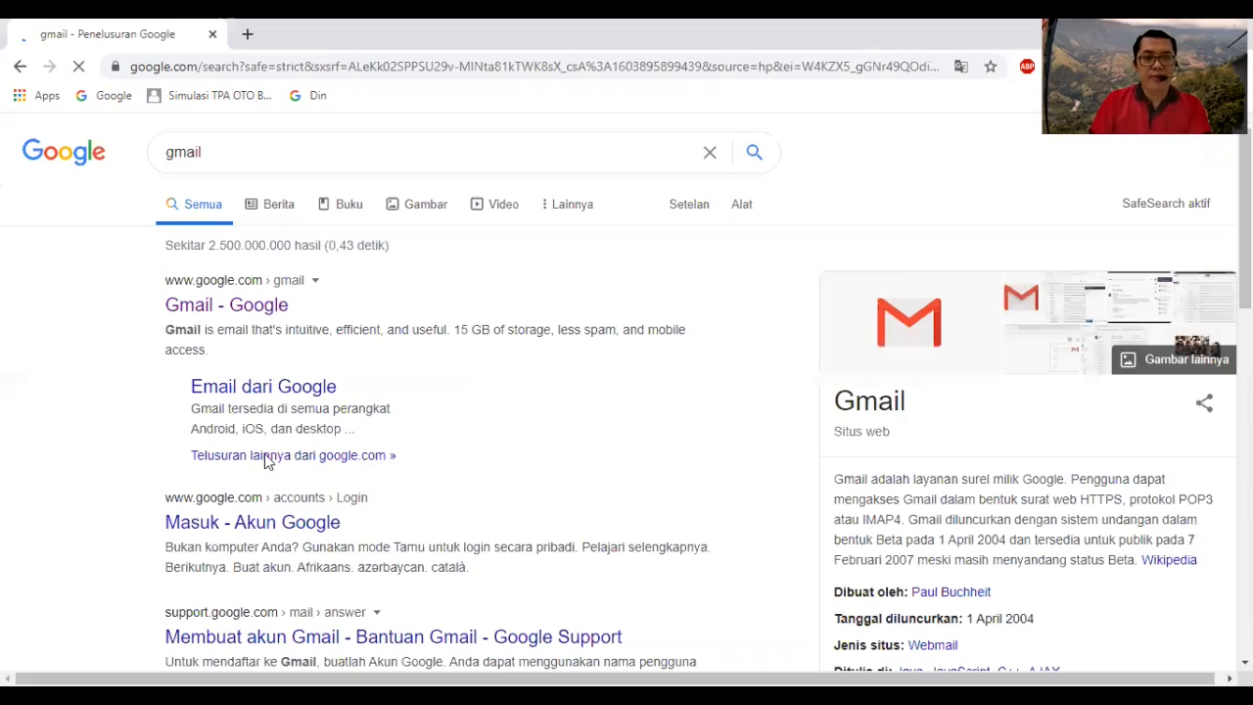
{"action": "scroll", "coordinate": [266, 460], "scroll_direction": "down", "scroll_amount": 1}
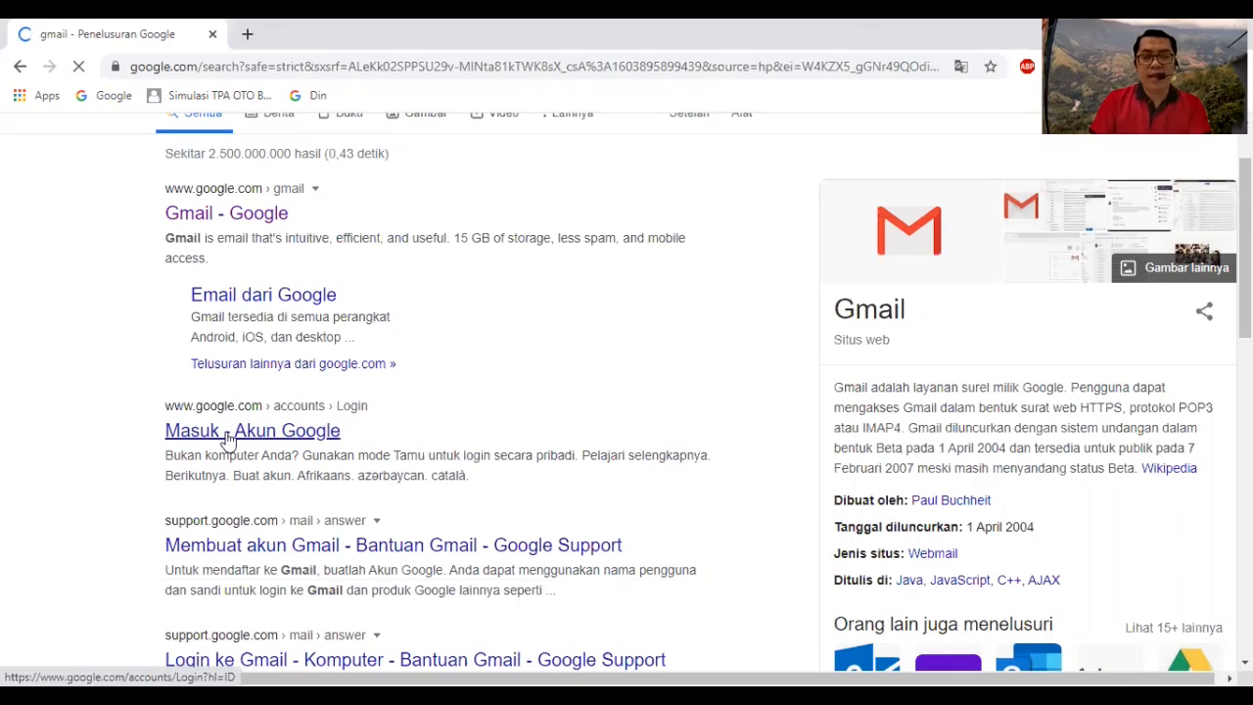
{"action": "left_click", "coordinate": [294, 438]}
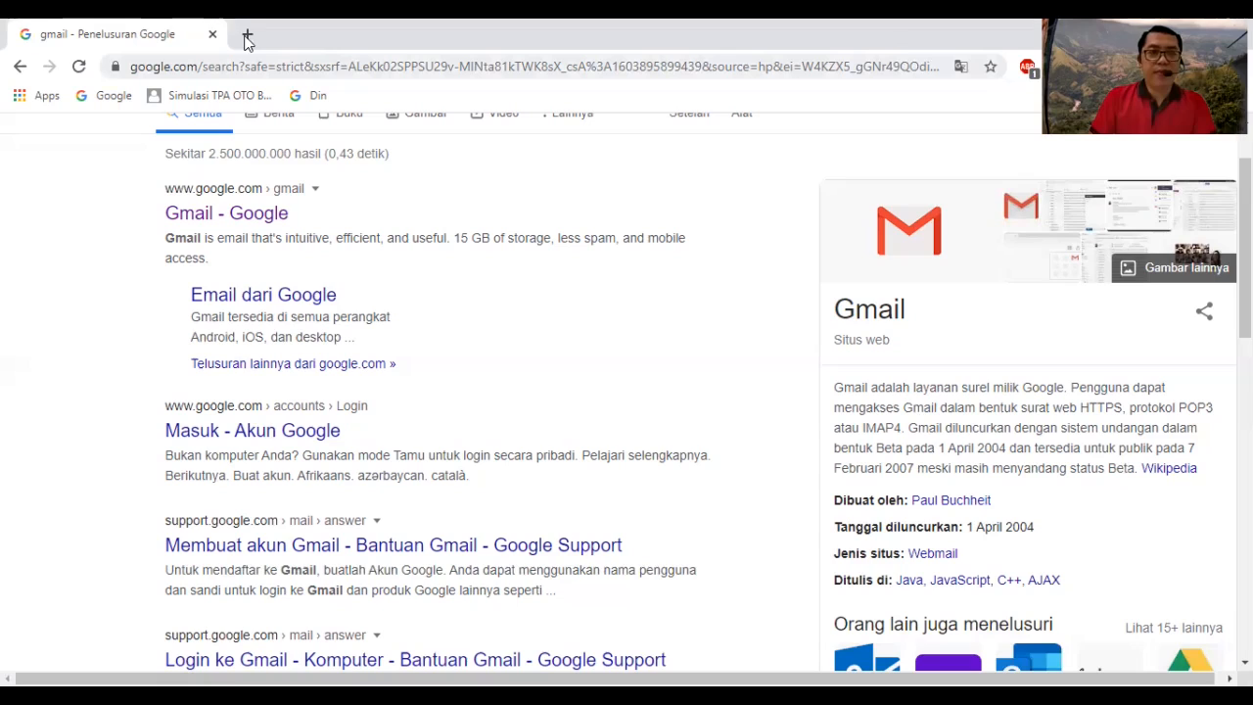
Open the Google home page in a new browser tab
{"action": "key", "text": "ctrl+t"}
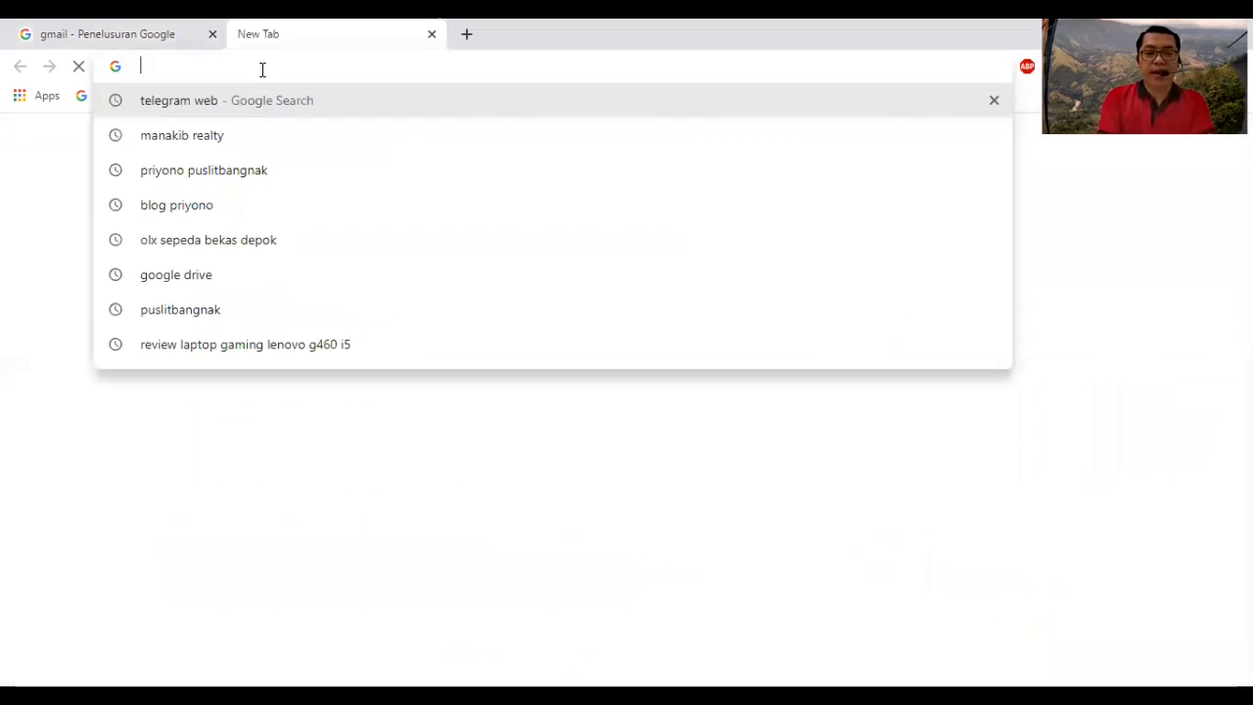
{"action": "type", "text": "googl"}
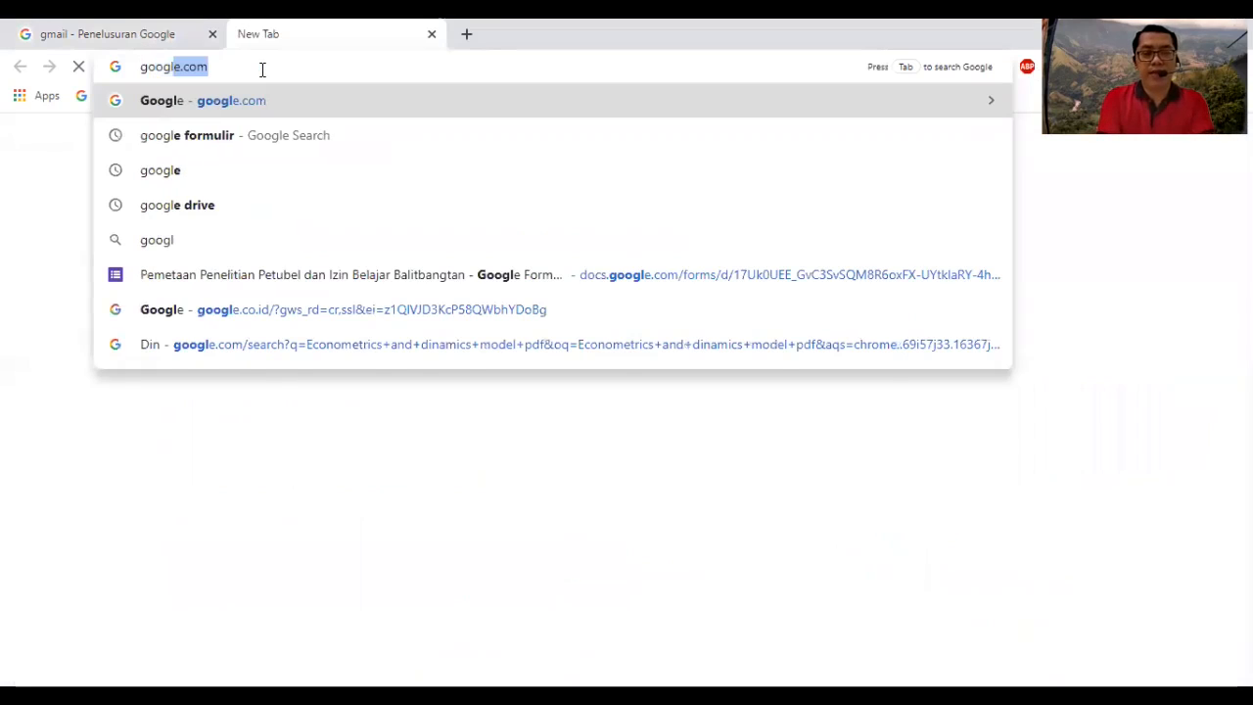
{"action": "type", "text": "e"}
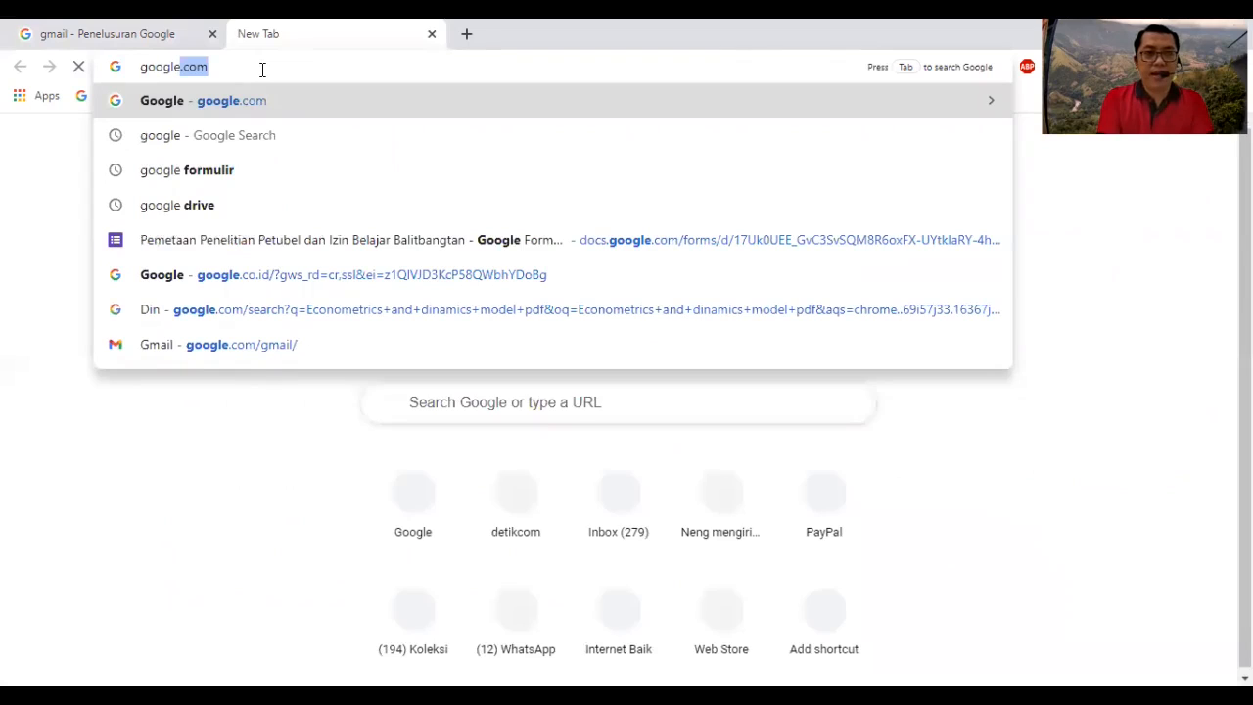
{"action": "key", "text": "Delete"}
{"action": "key", "text": "Return"}
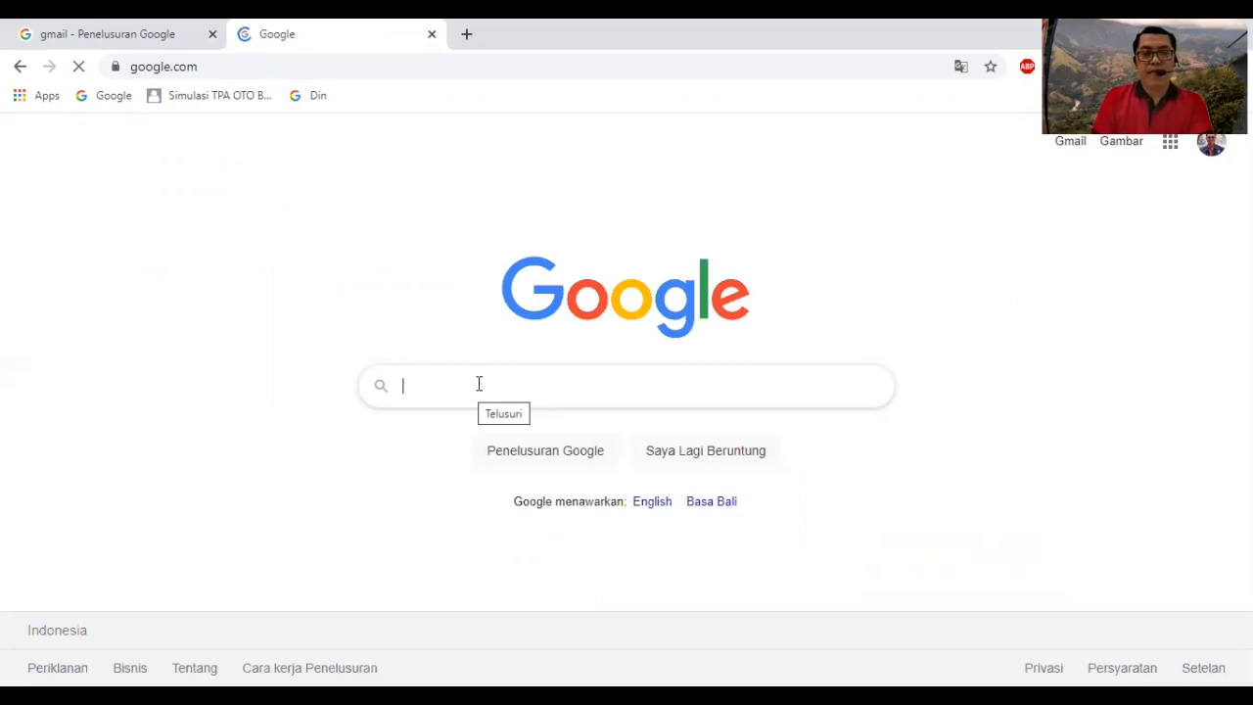
Search Google for "google formulir" and open the "Google Formulir: Login" result to create a blank form
{"action": "type", "text": "google"}
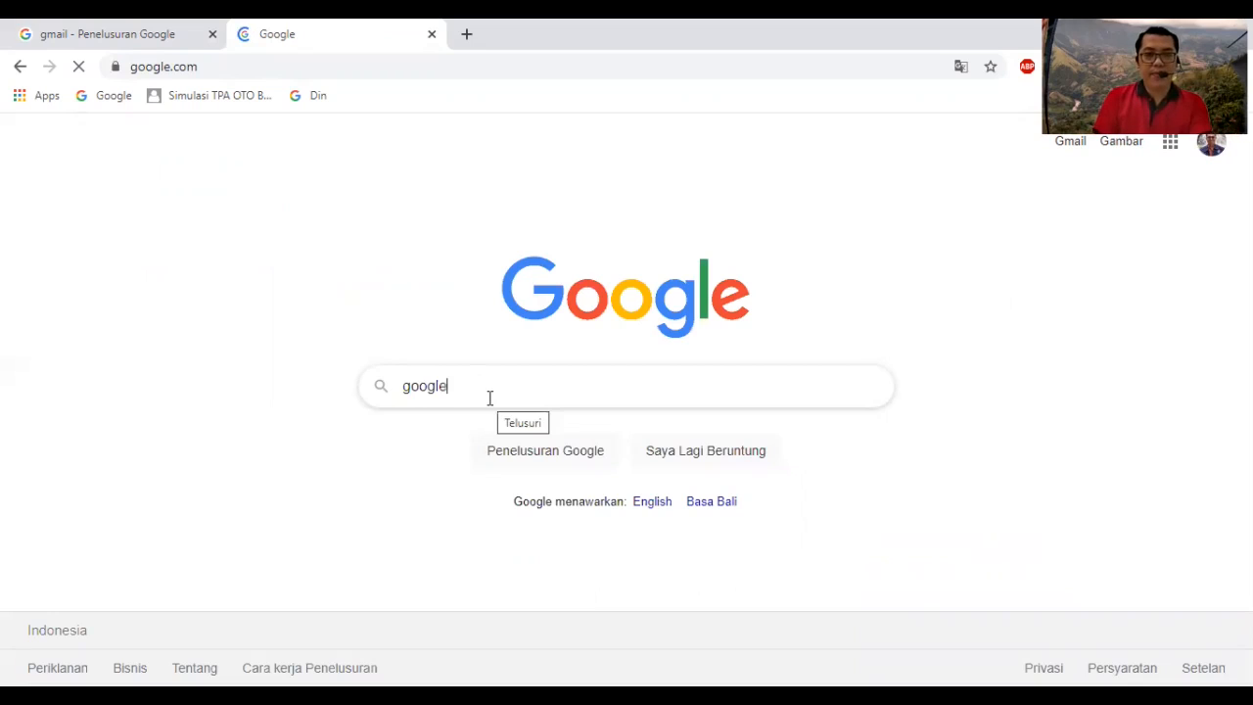
{"action": "type", "text": " f"}
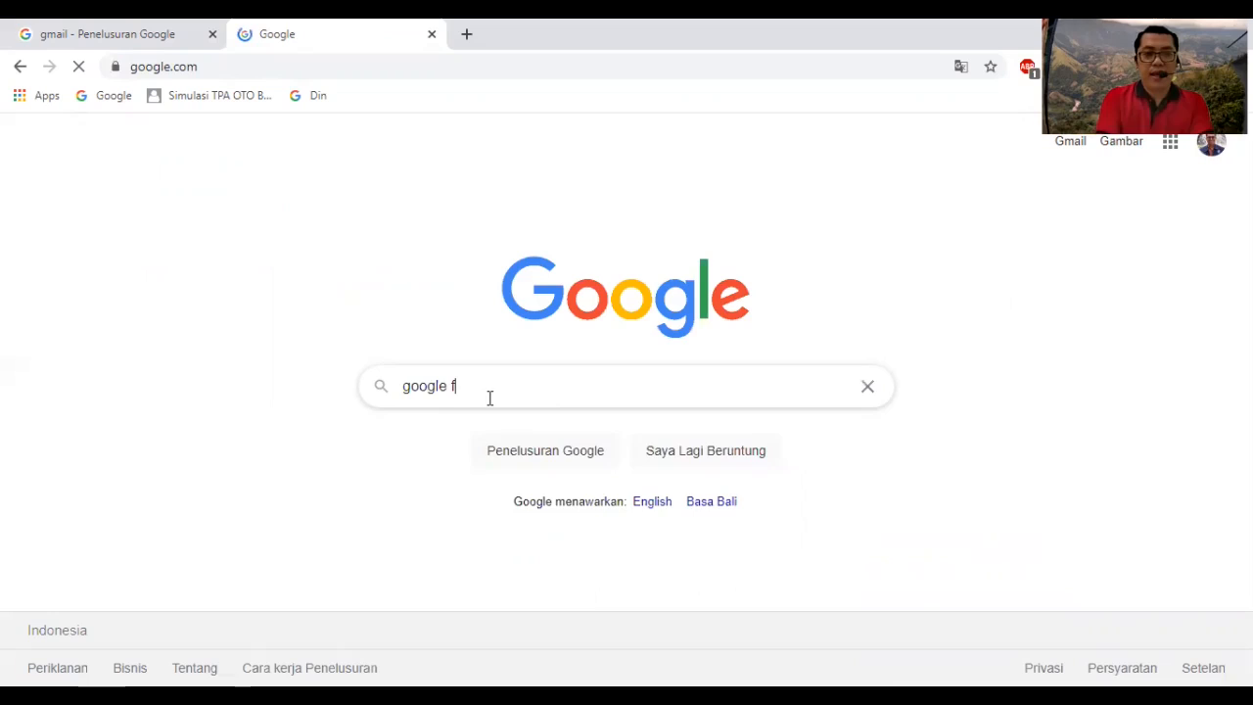
{"action": "type", "text": "ormulir"}
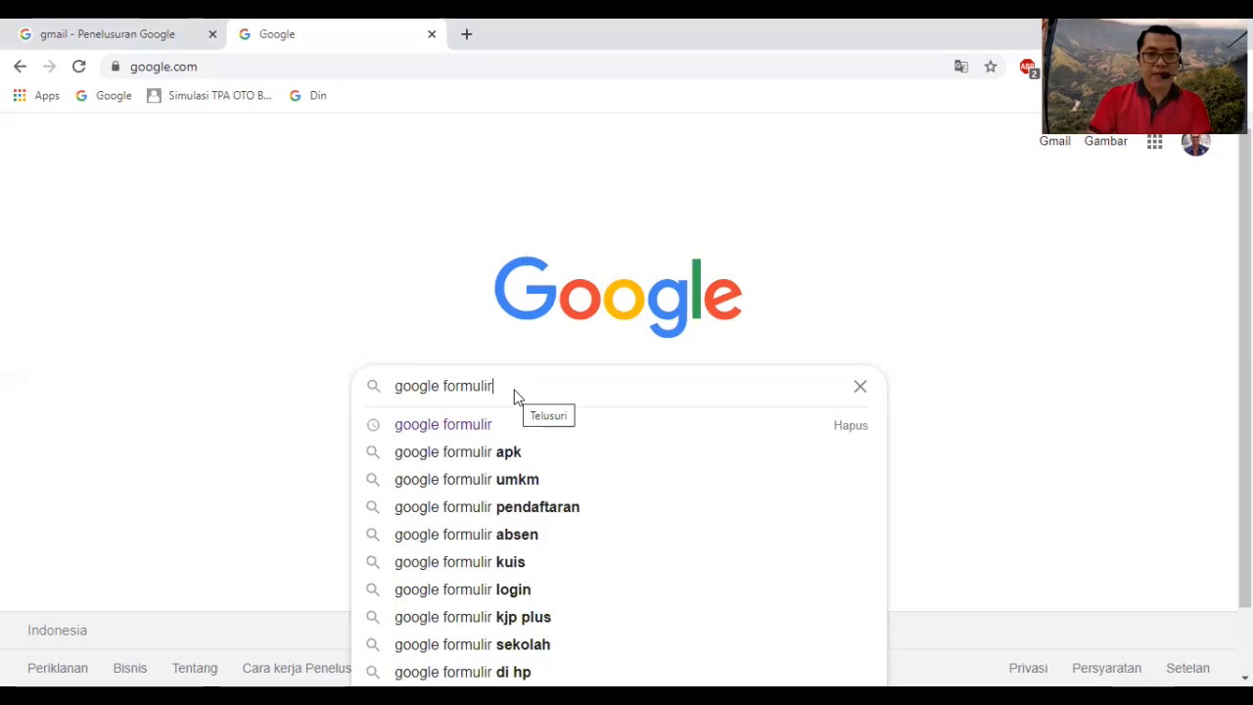
{"action": "key", "text": "Return"}
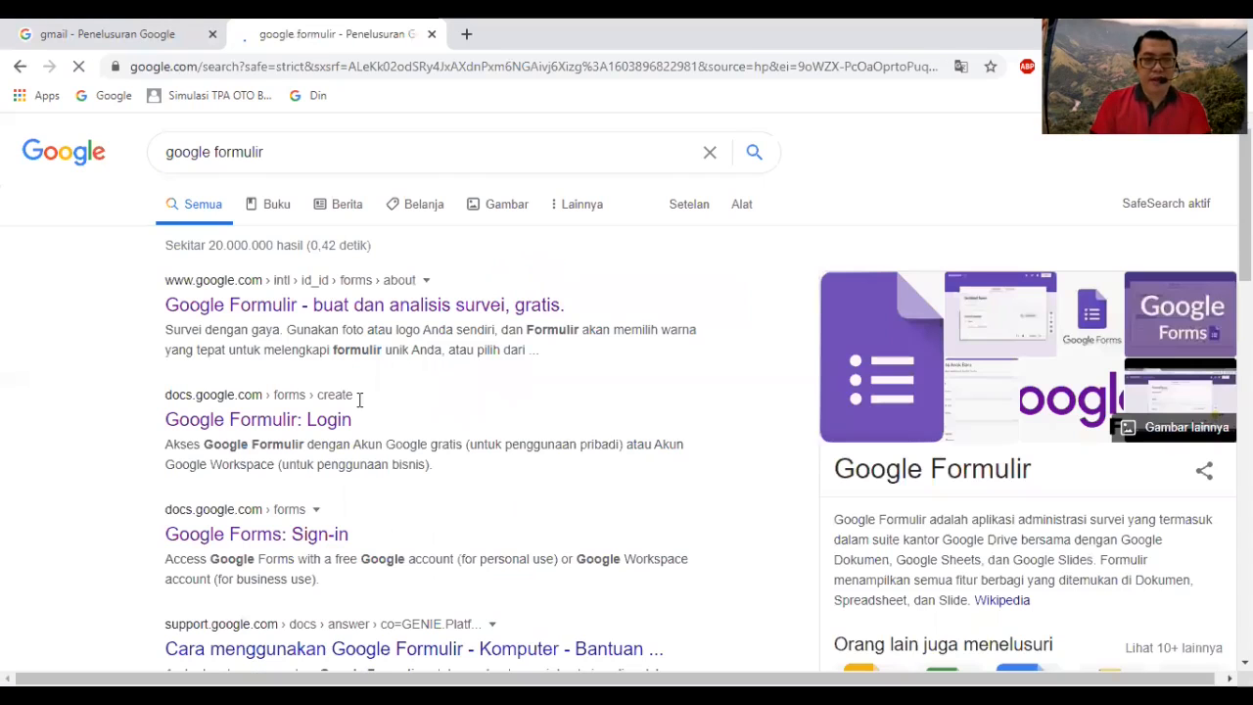
{"action": "scroll", "coordinate": [272, 380], "scroll_direction": "down", "scroll_amount": 1}
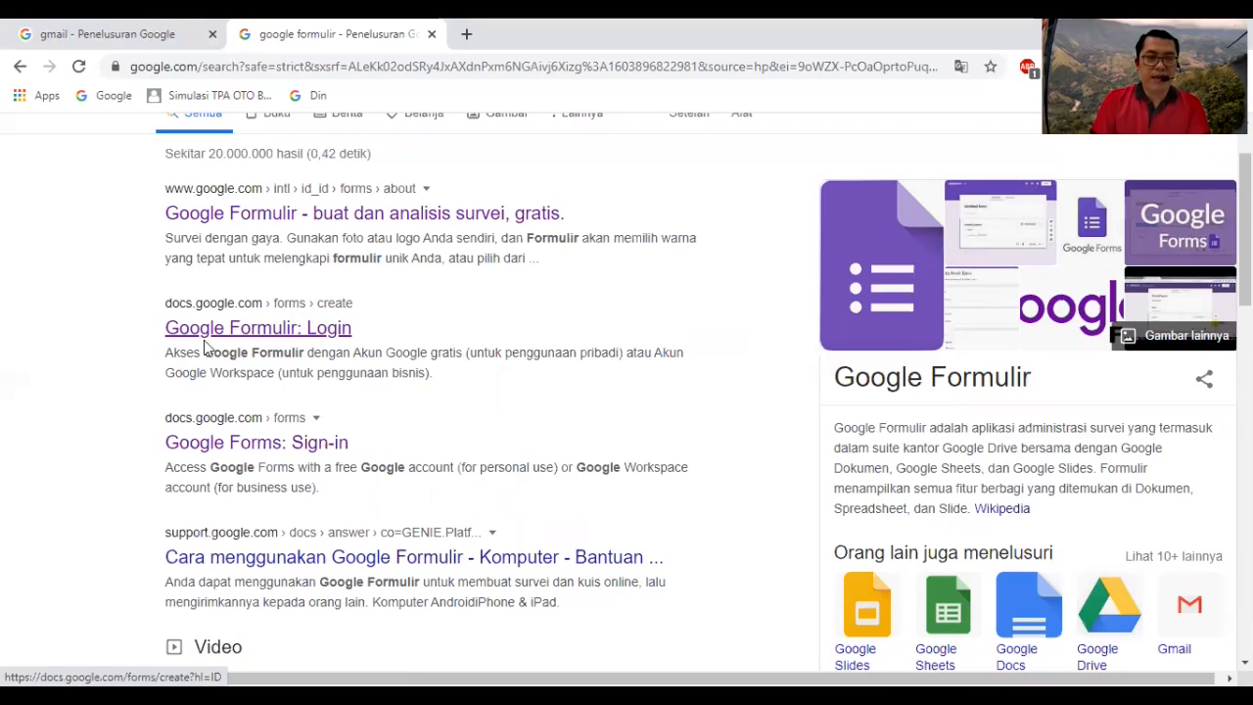
{"action": "left_click", "coordinate": [287, 336]}
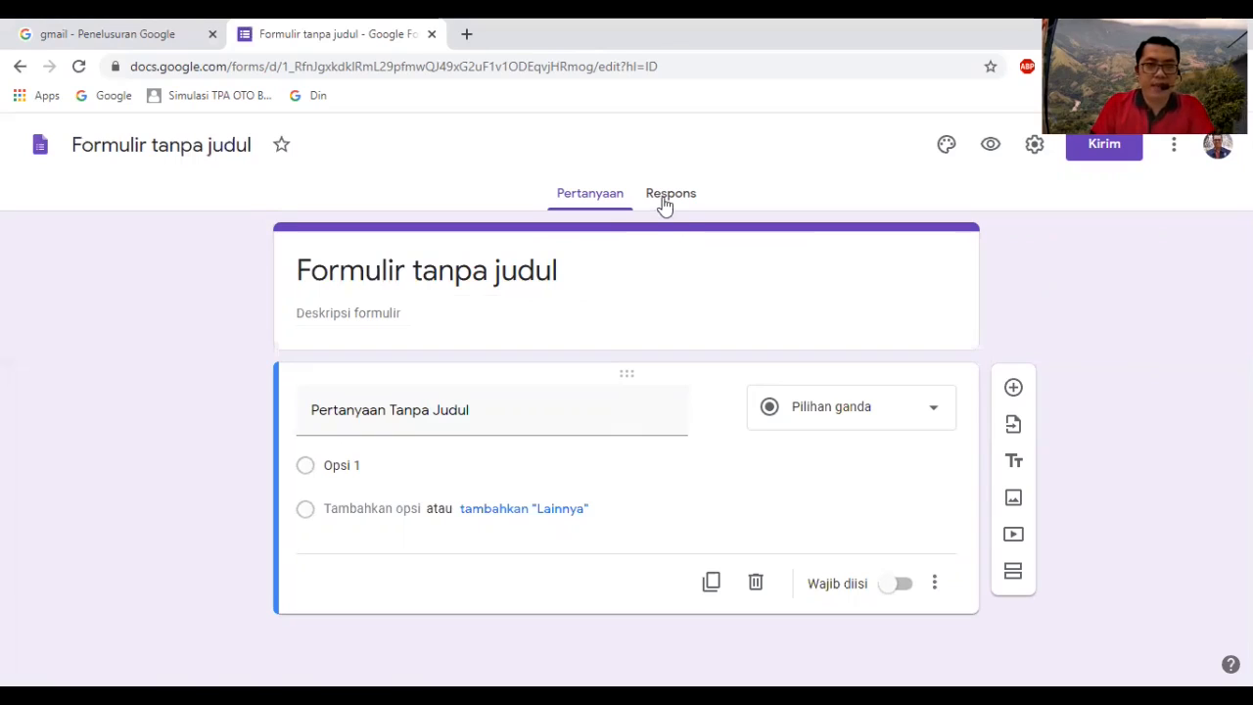
Set the form's title to "SURVEI ANALISIS USAHATANI PADI"
{"action": "left_click", "coordinate": [299, 266]}
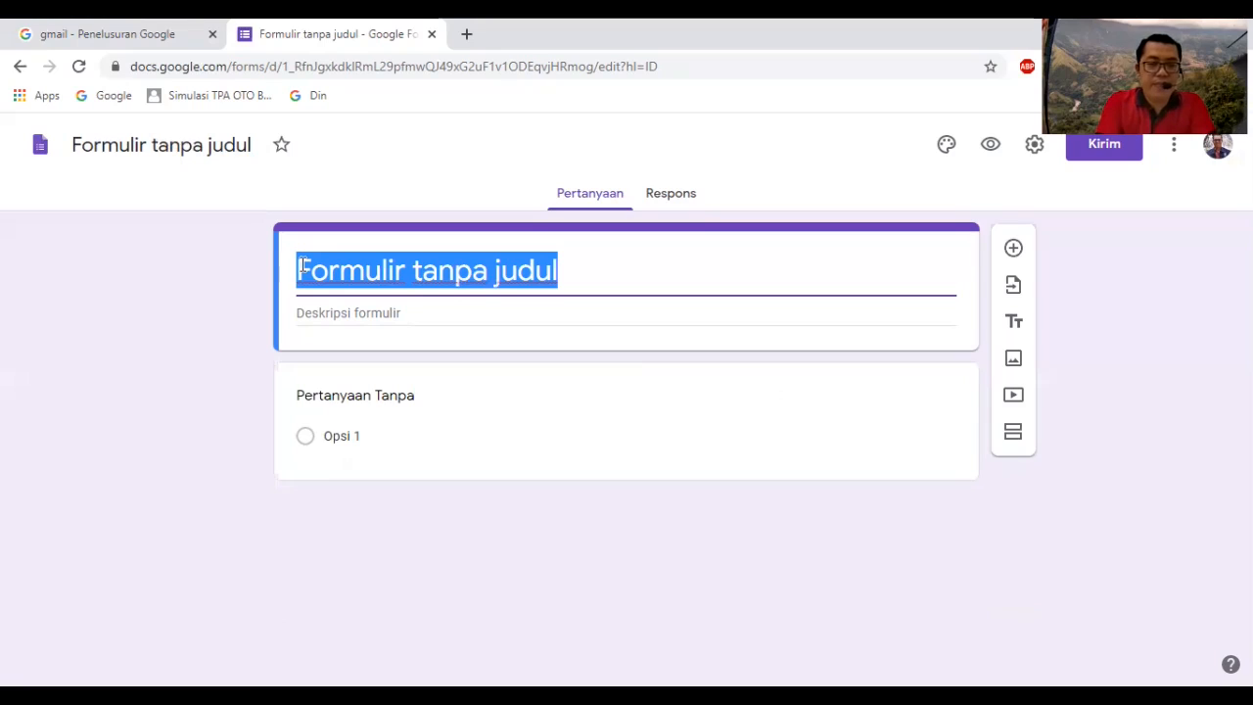
{"action": "type", "text": "SUR"}
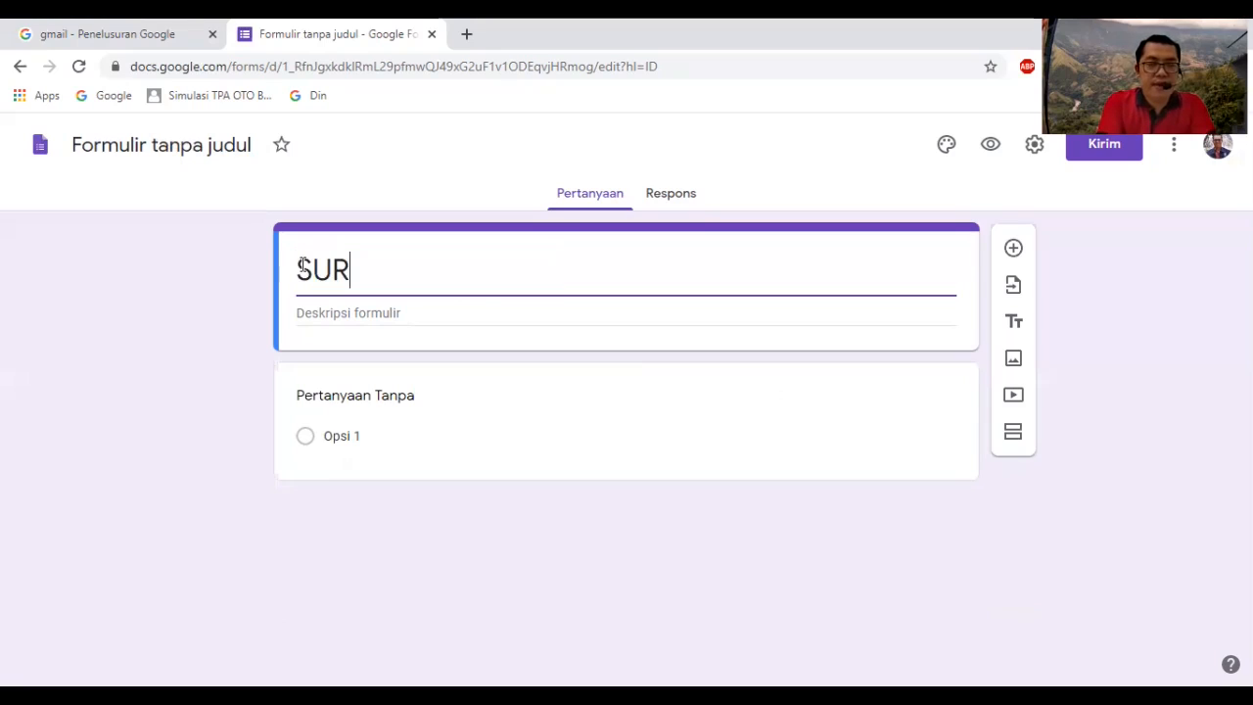
{"action": "type", "text": "VEI"}
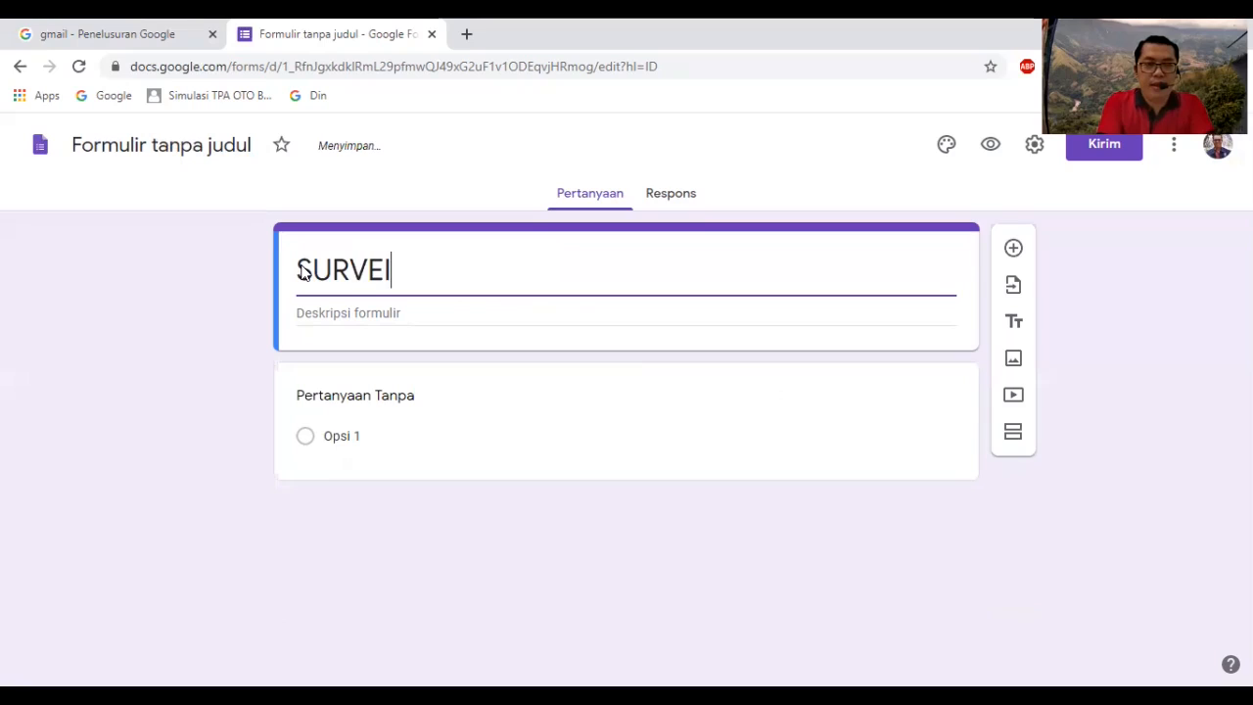
{"action": "type", "text": " ANAL"}
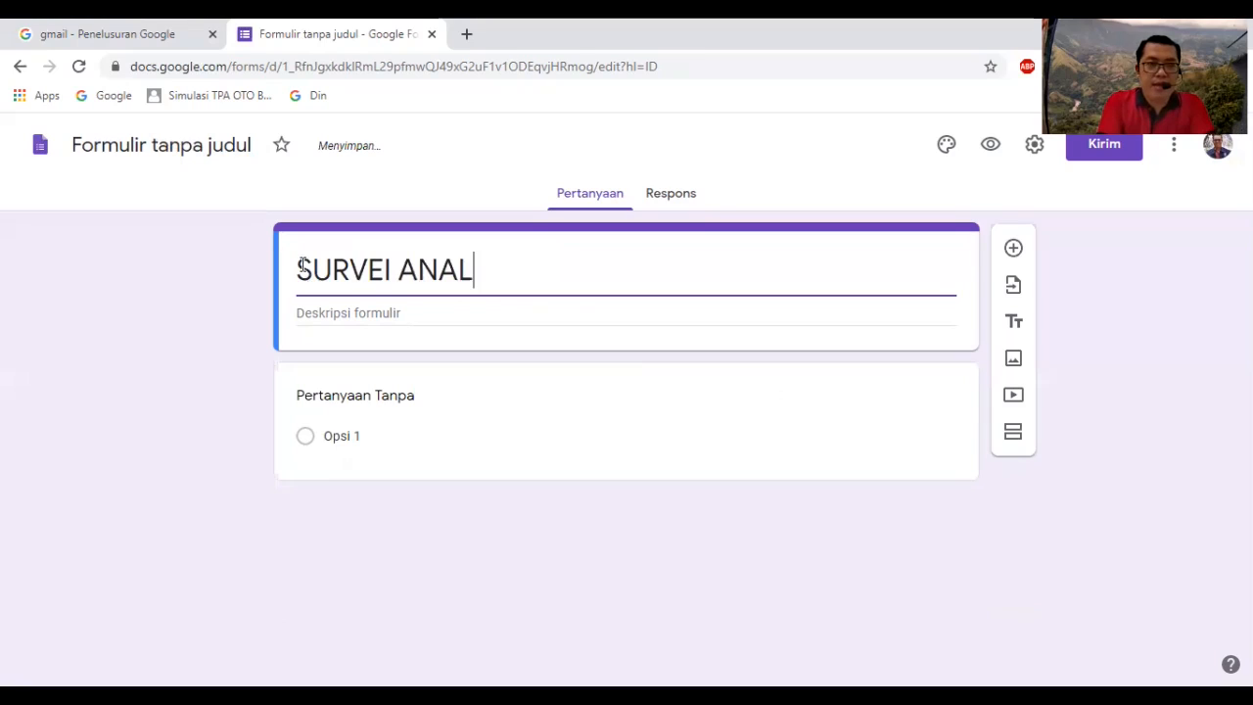
{"action": "type", "text": "ISIS USAHATA"}
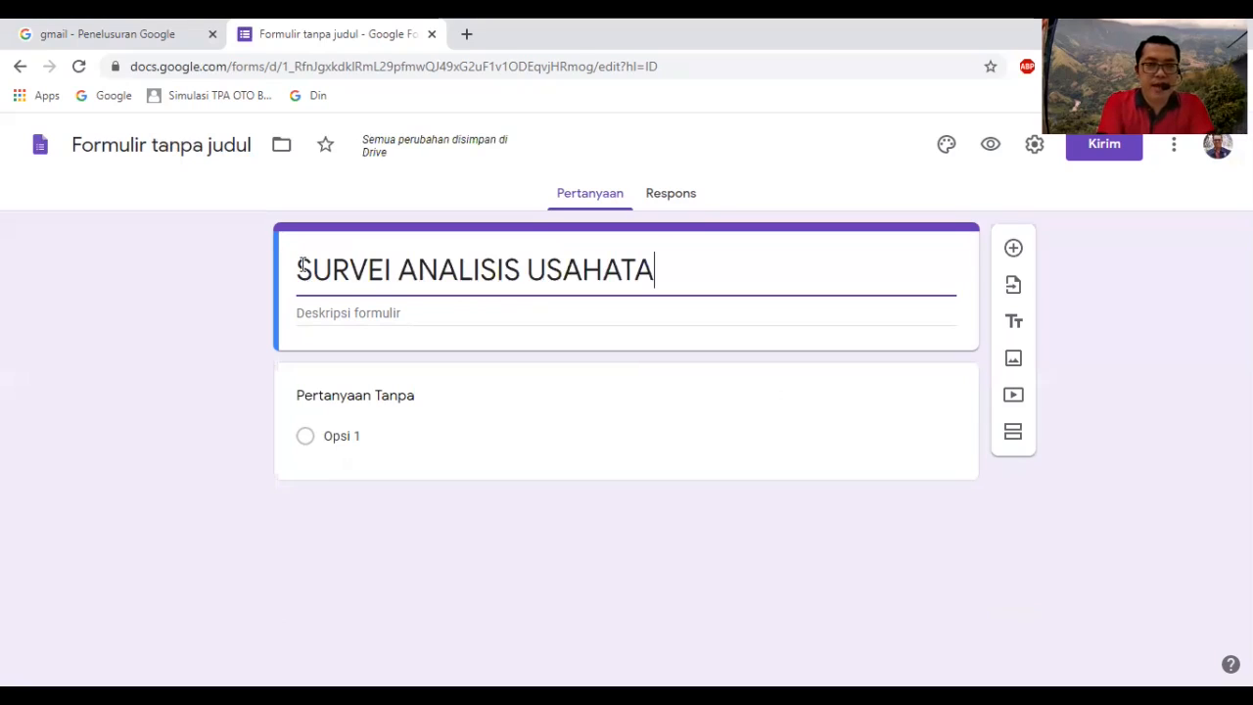
{"action": "type", "text": "NI "}
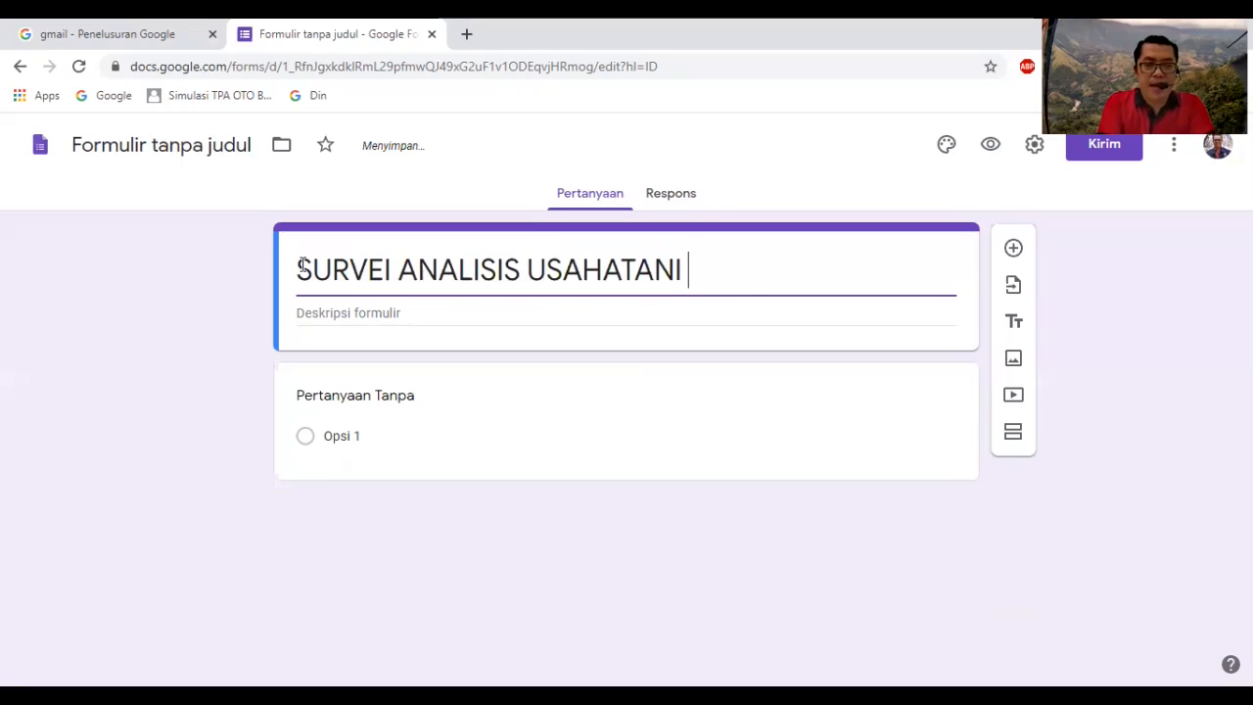
{"action": "type", "text": "PADI"}
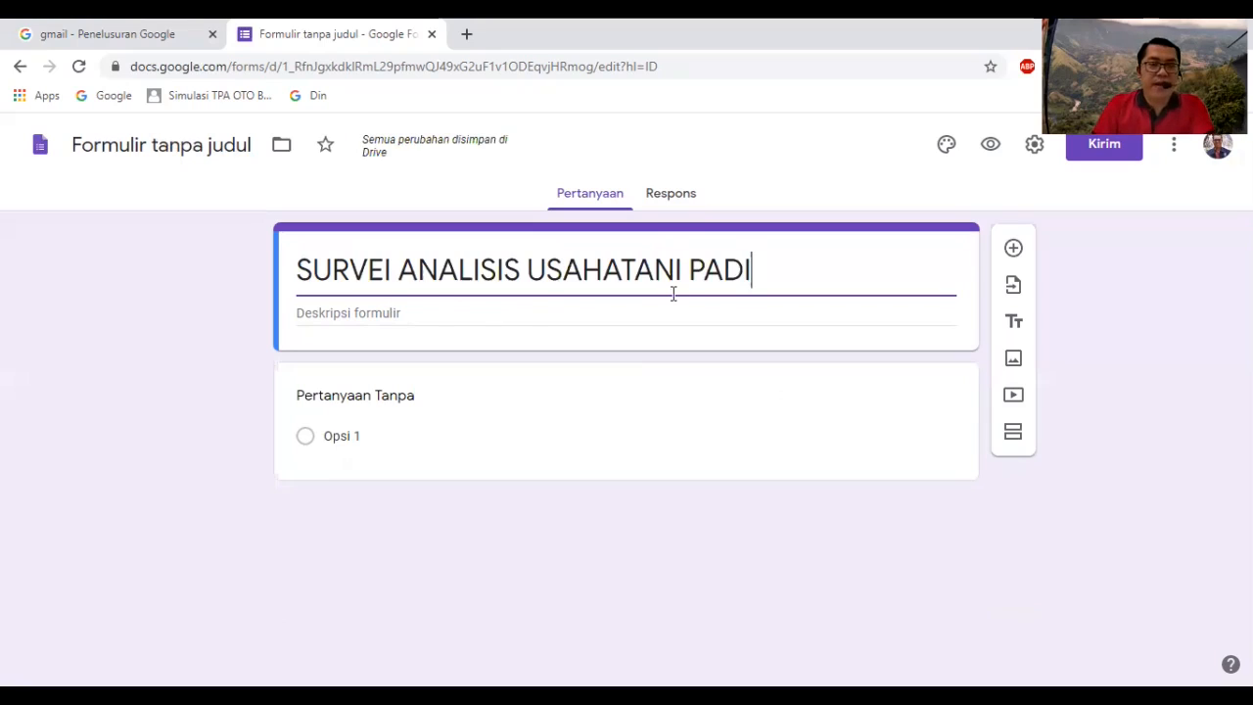
Enter the greeting "Yth. Bapak/Ibu Responden" in the form description
{"action": "left_click", "coordinate": [346, 314]}
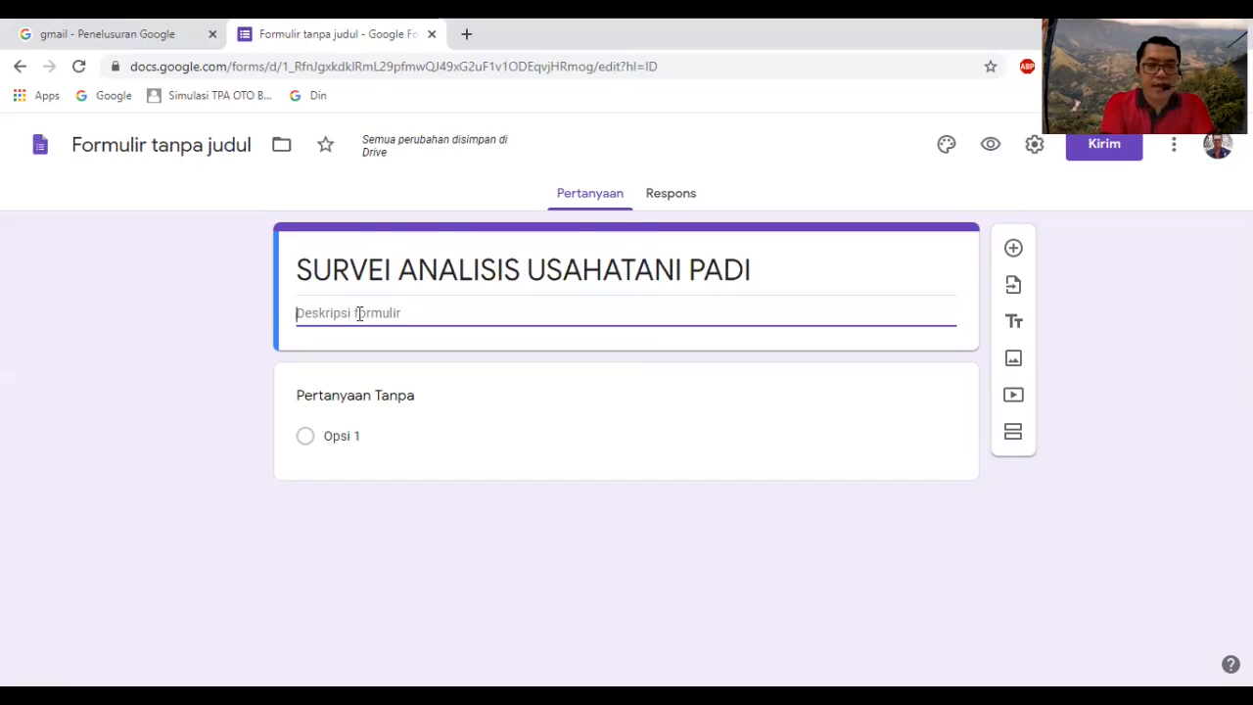
{"action": "type", "text": "Yth"}
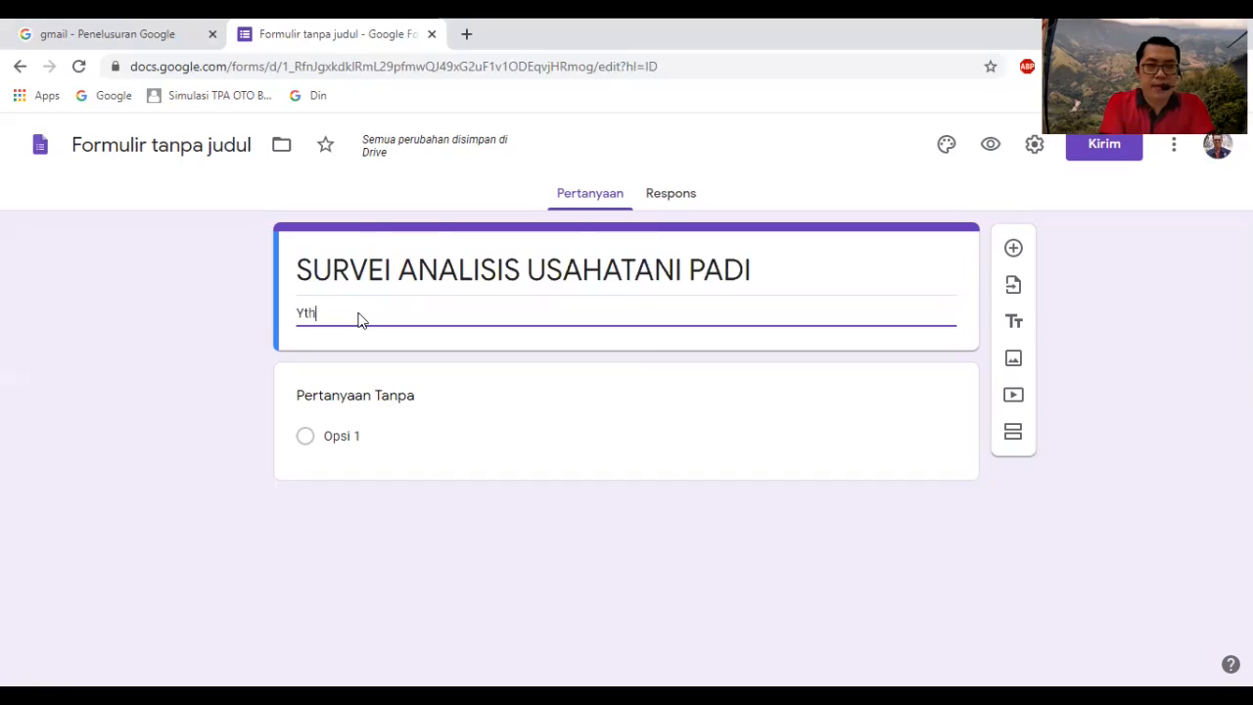
{"action": "type", "text": ". Bapak"}
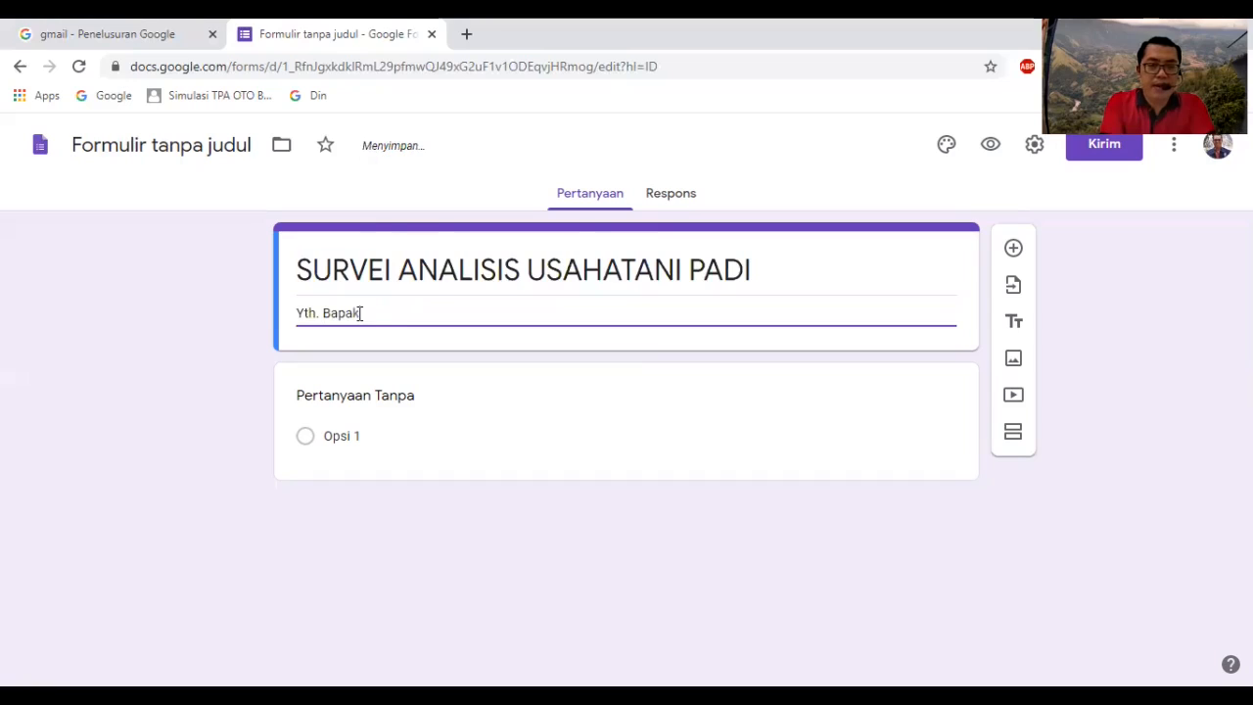
{"action": "type", "text": "/Ibu Re"}
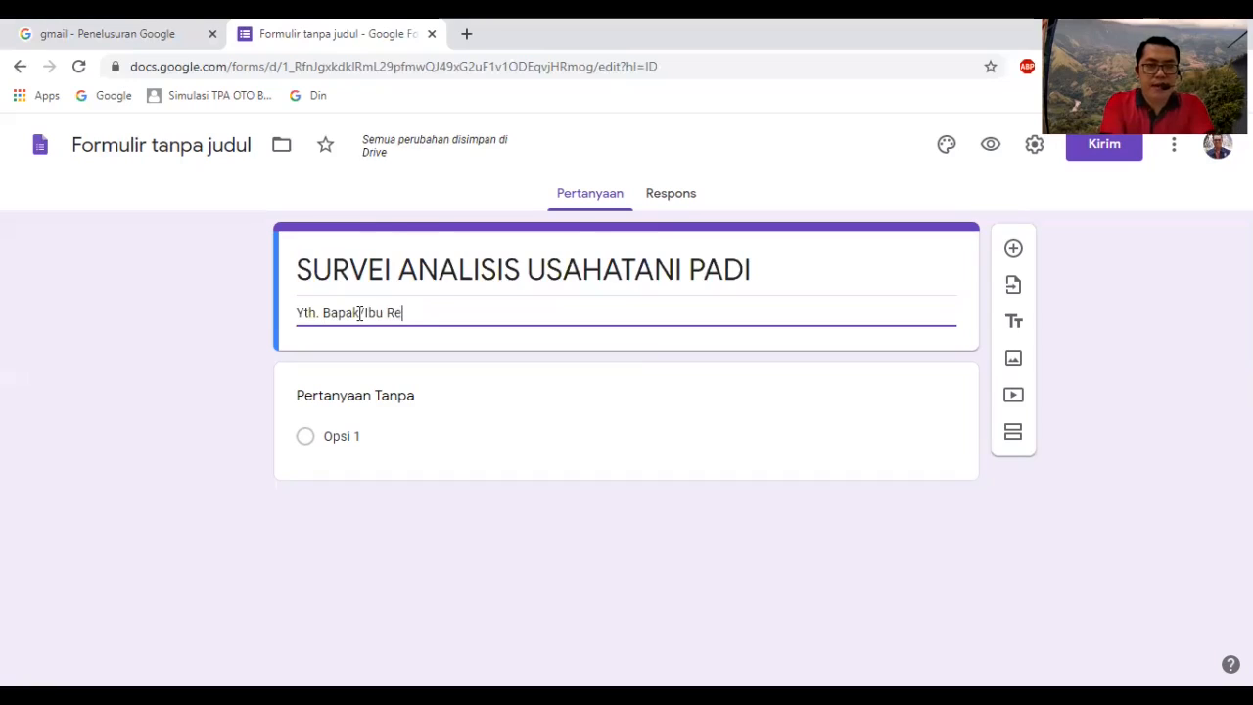
{"action": "type", "text": "spo"}
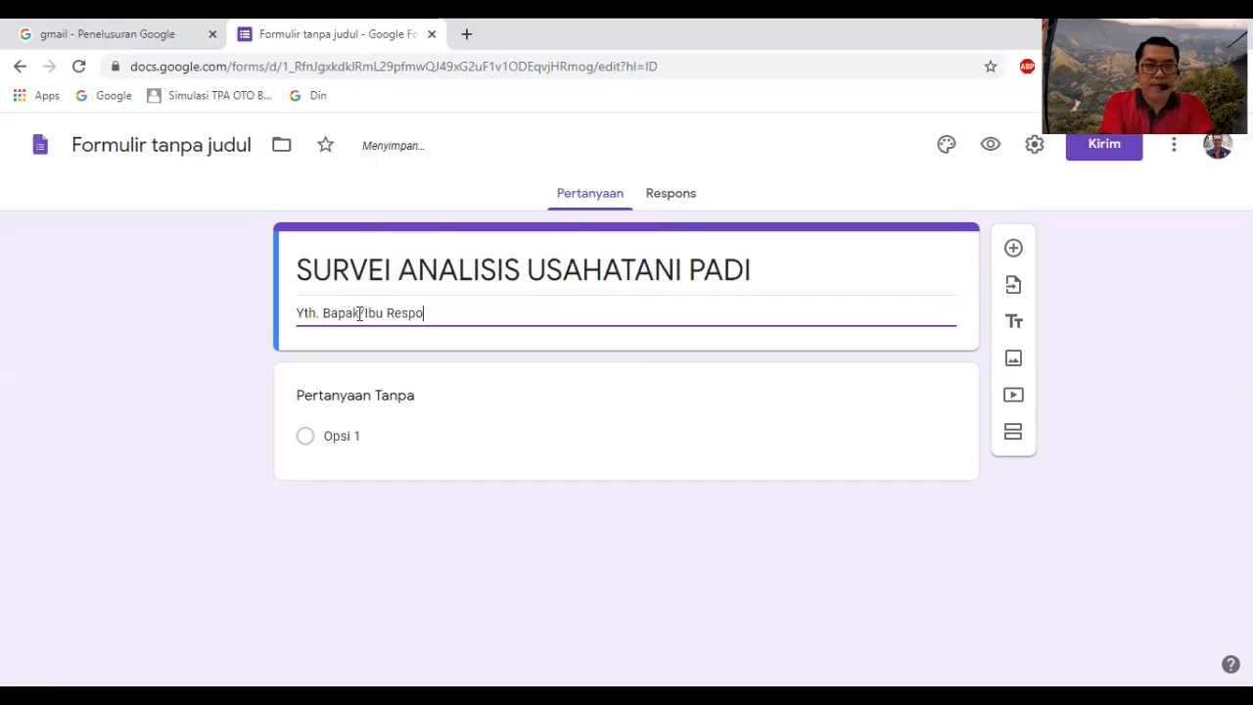
{"action": "type", "text": "nden"}
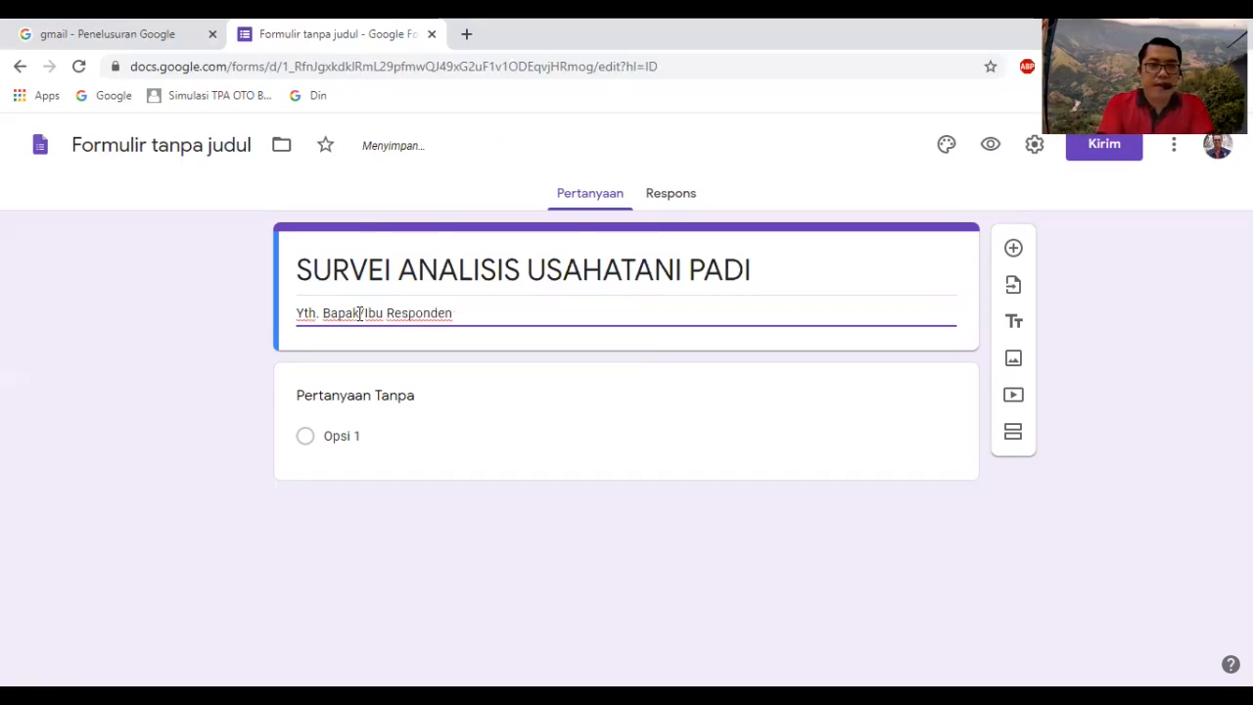
Below the greeting, add the purpose sentence "Survei ini dilakukan untuk mengetahui bagaimana keragaan usahatani padi di Kabupaten XYZ."
{"action": "key", "text": "Return"}
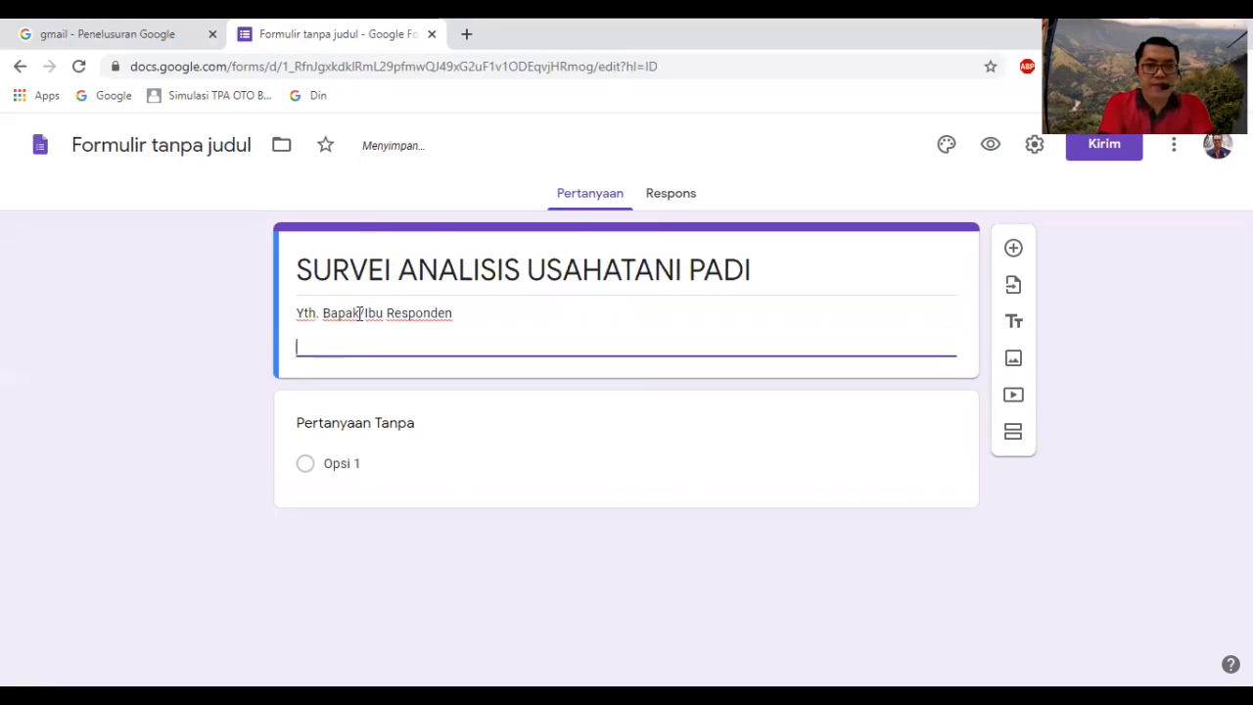
{"action": "type", "text": "Survei ini"}
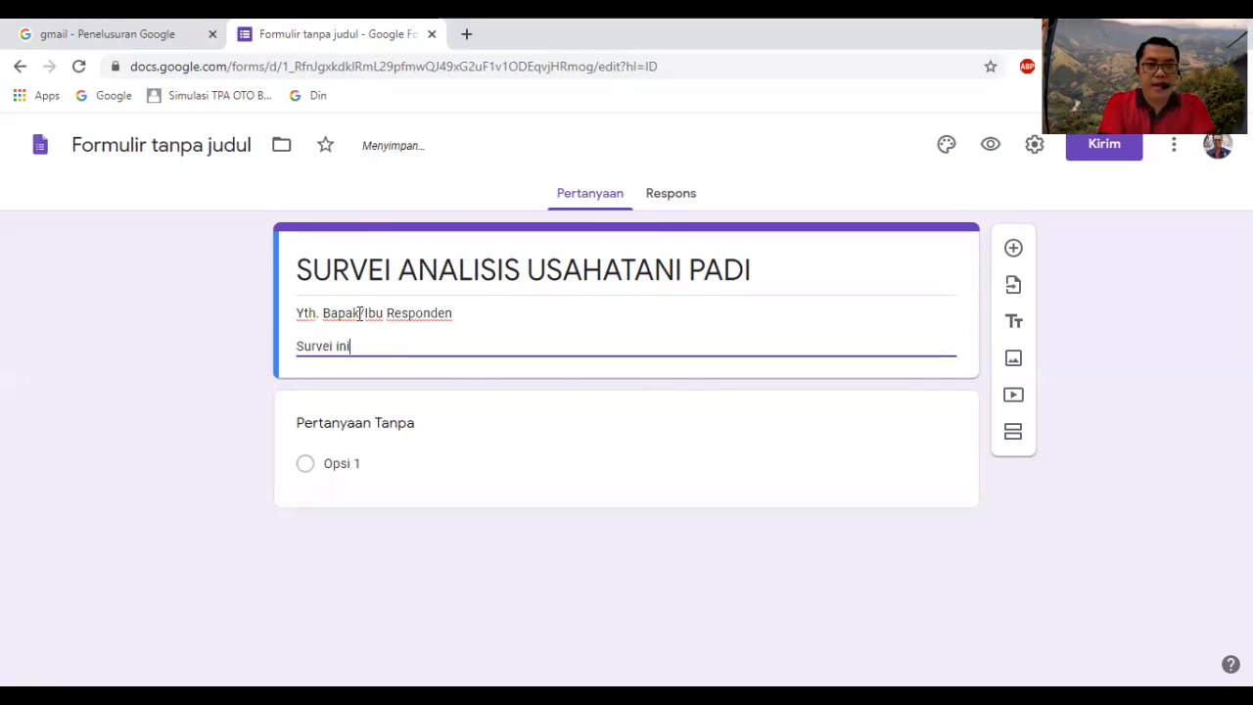
{"action": "type", "text": " dilakukan u"}
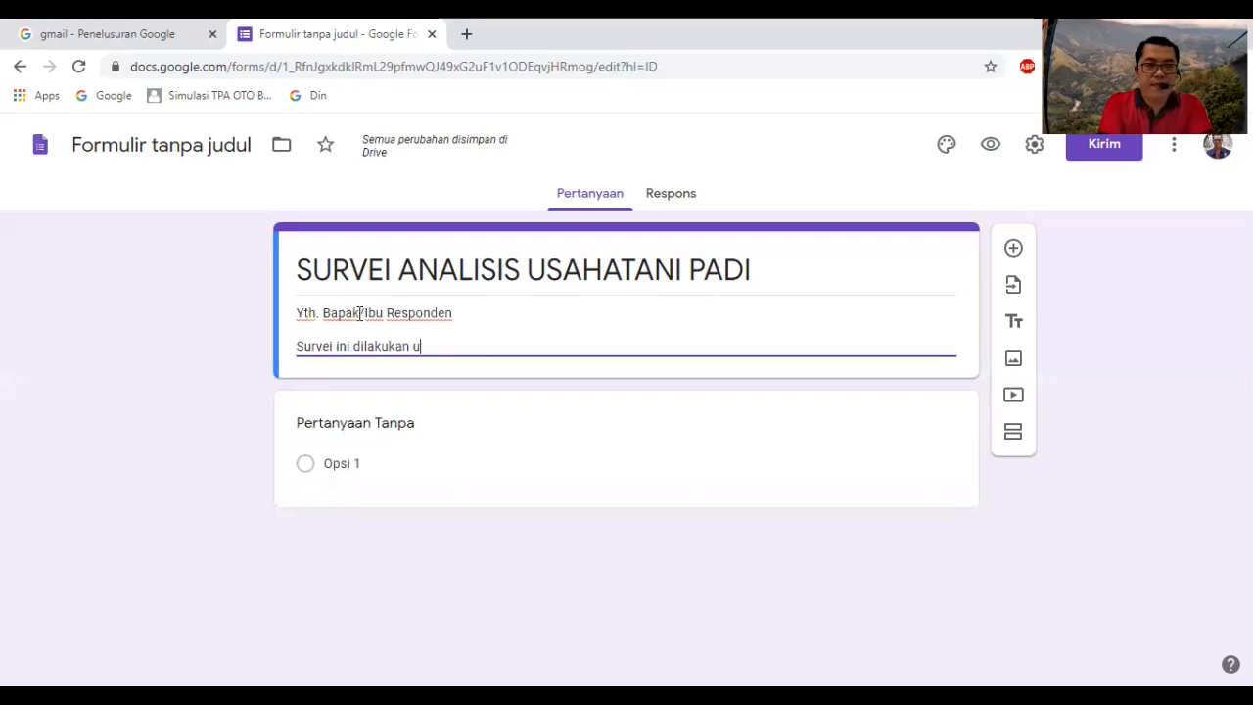
{"action": "type", "text": "ntuk mengetra"}
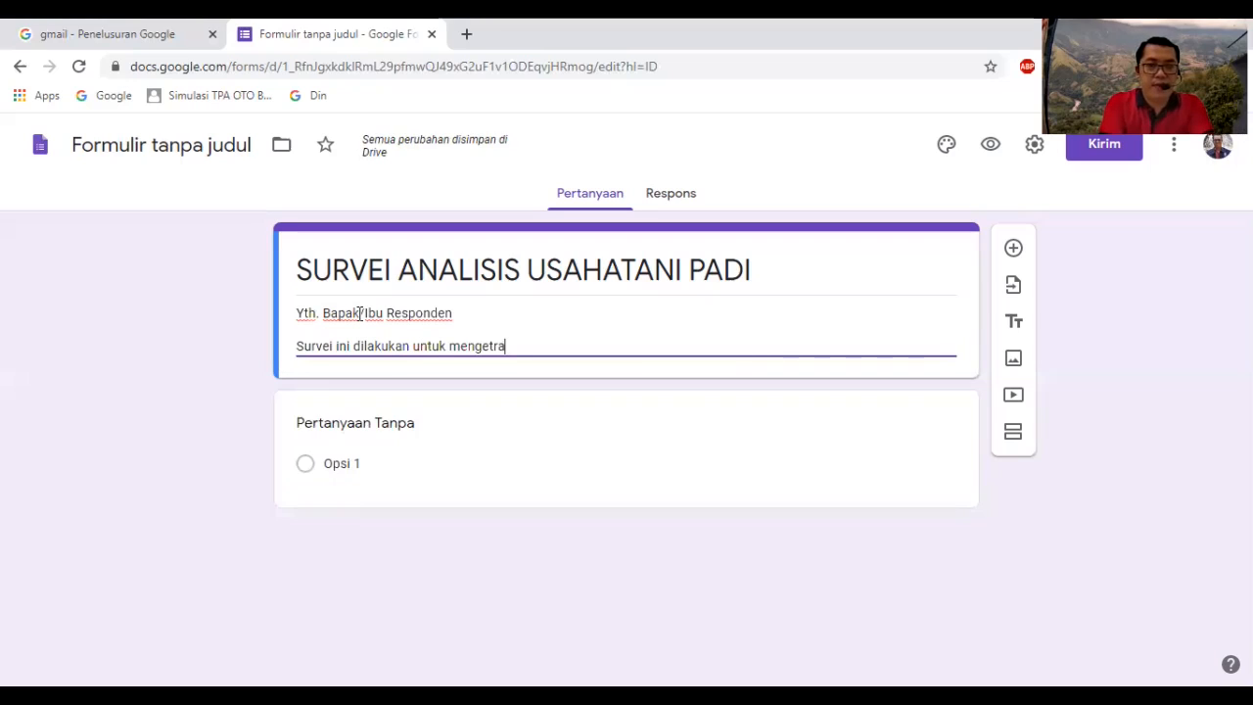
{"action": "type", "text": "hui"}
{"action": "key", "text": "BackSpace"}
{"action": "key", "text": "BackSpace"}
{"action": "key", "text": "BackSpace"}
{"action": "key", "text": "BackSpace"}
{"action": "key", "text": "BackSpace"}
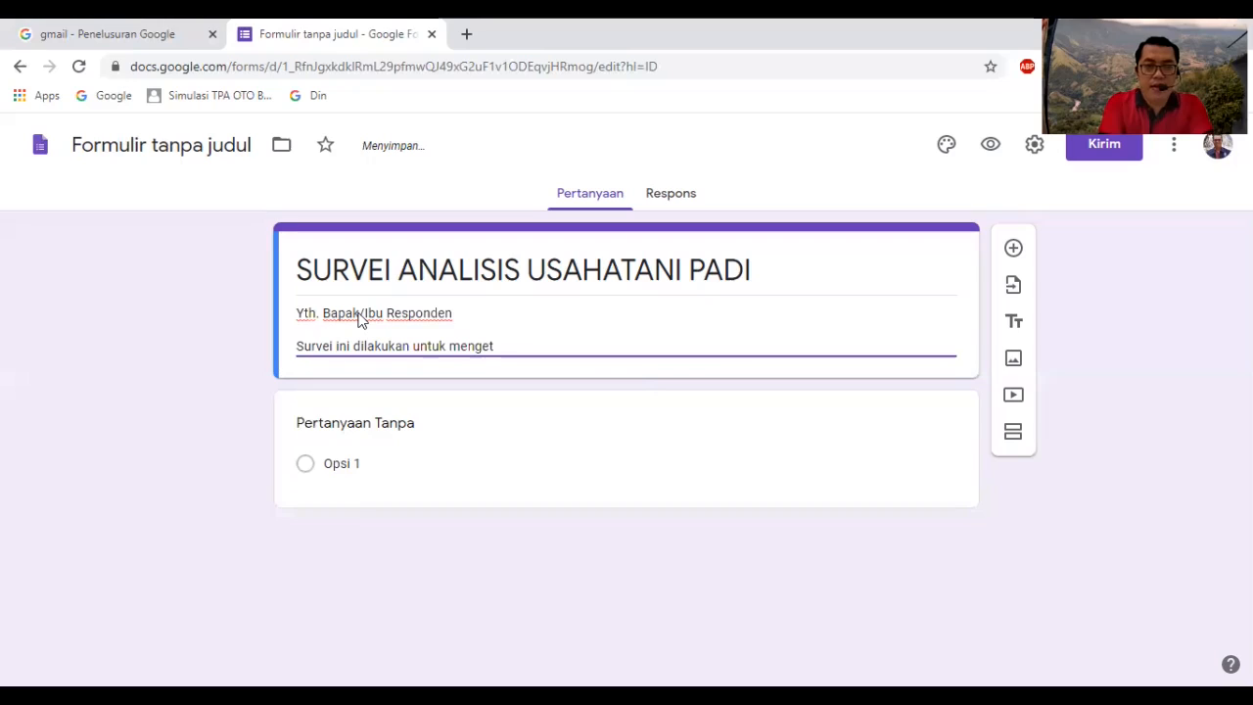
{"action": "type", "text": "ahui "}
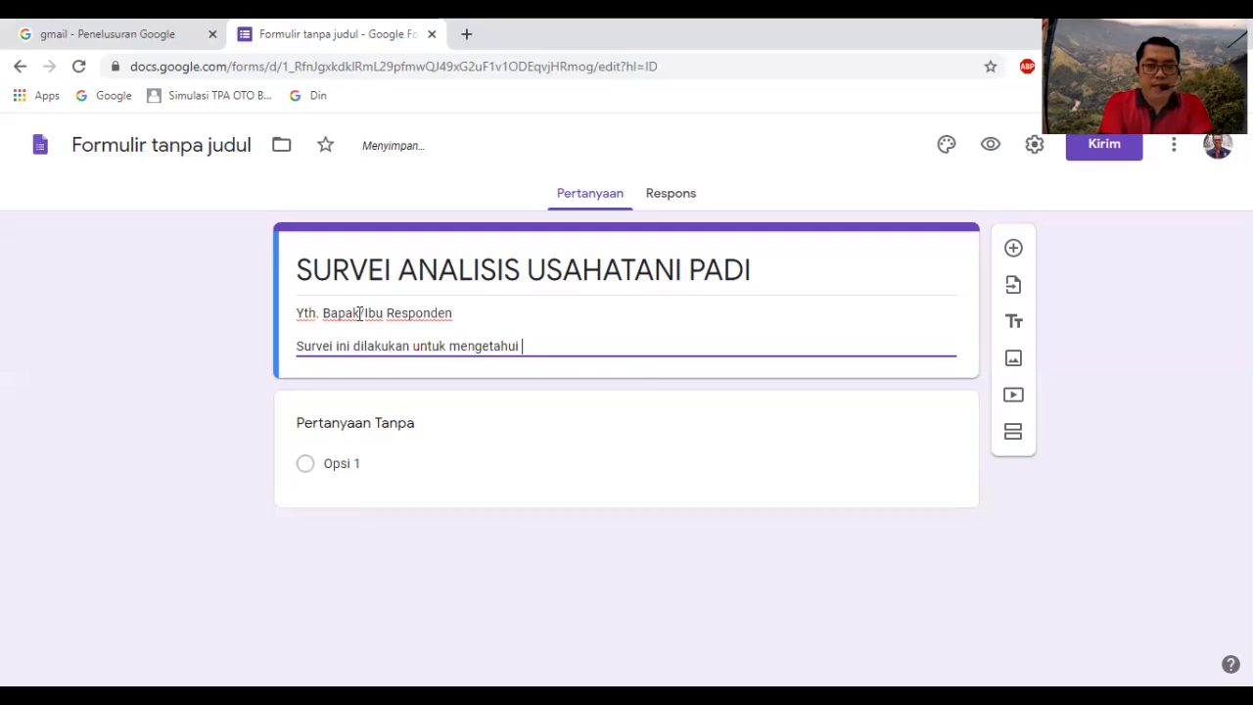
{"action": "type", "text": "bagaimana "}
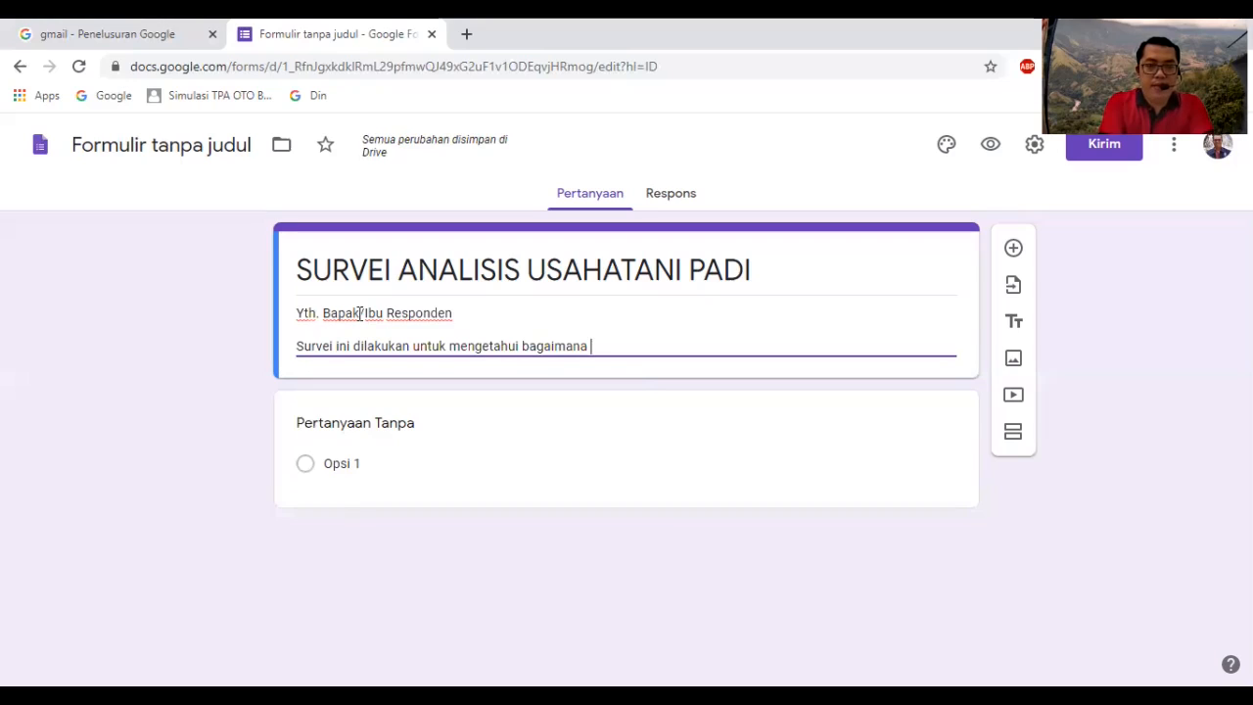
{"action": "type", "text": "kera"}
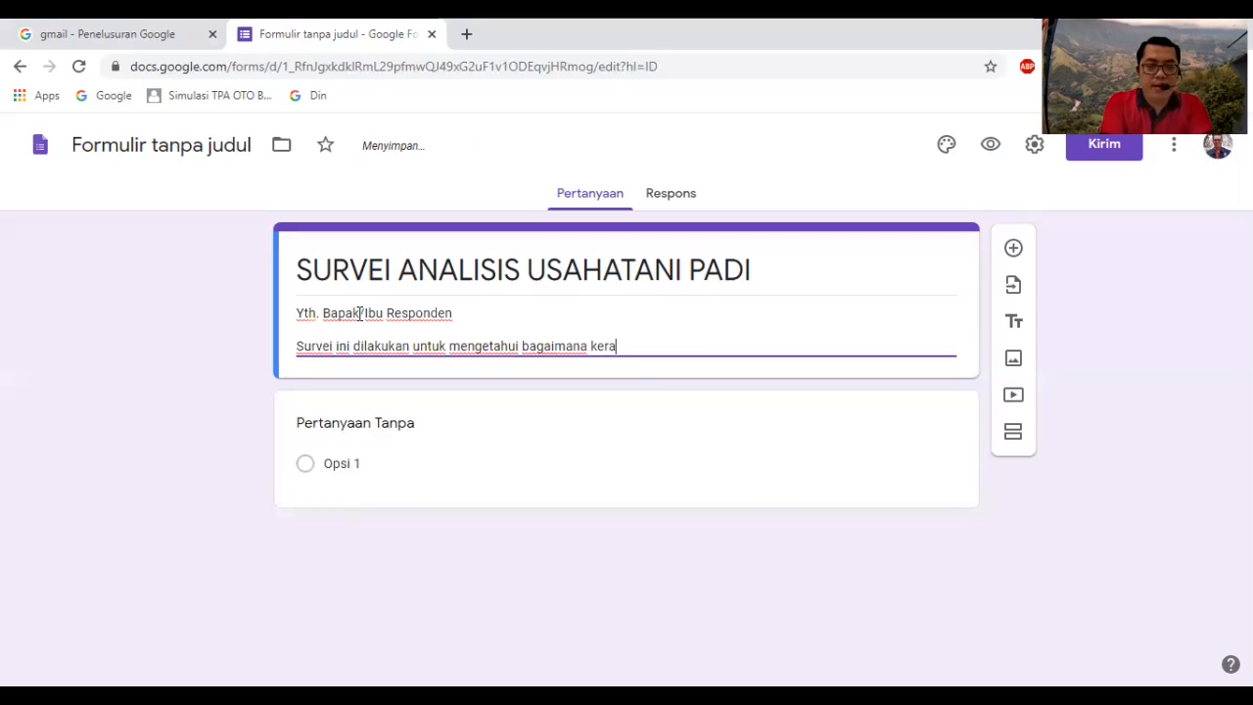
{"action": "type", "text": "gaan usahatani"}
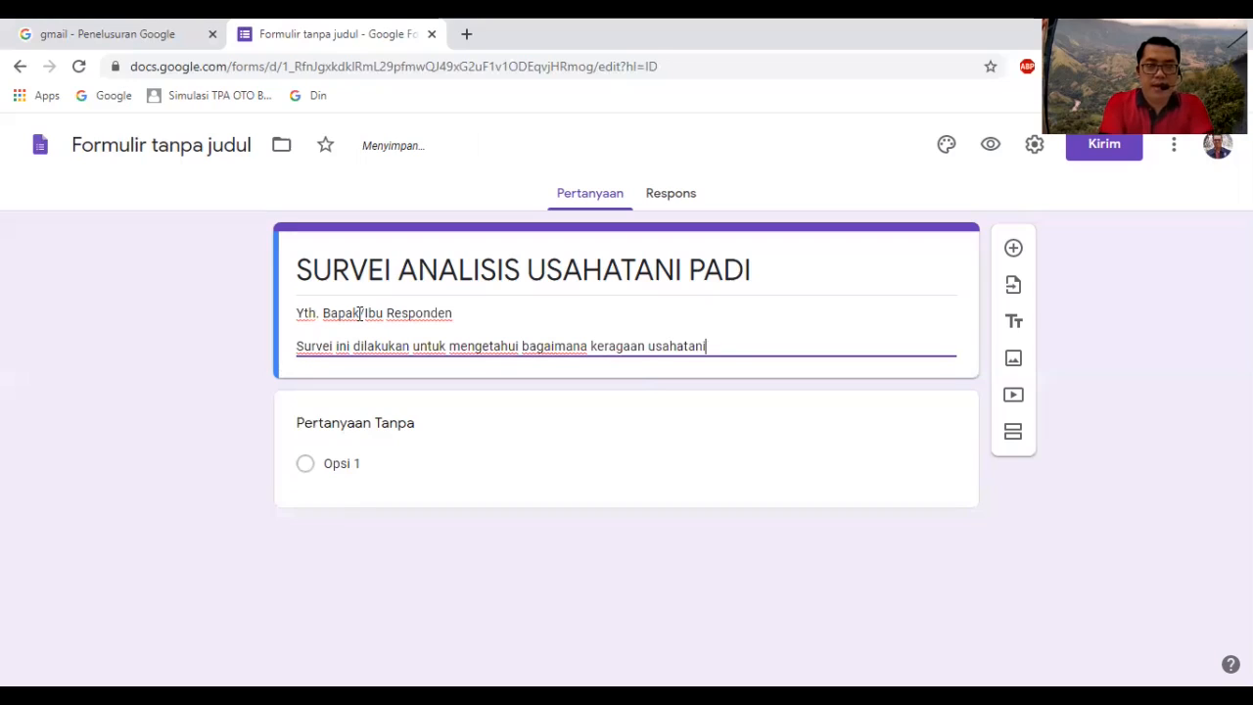
{"action": "type", "text": " padi di K"}
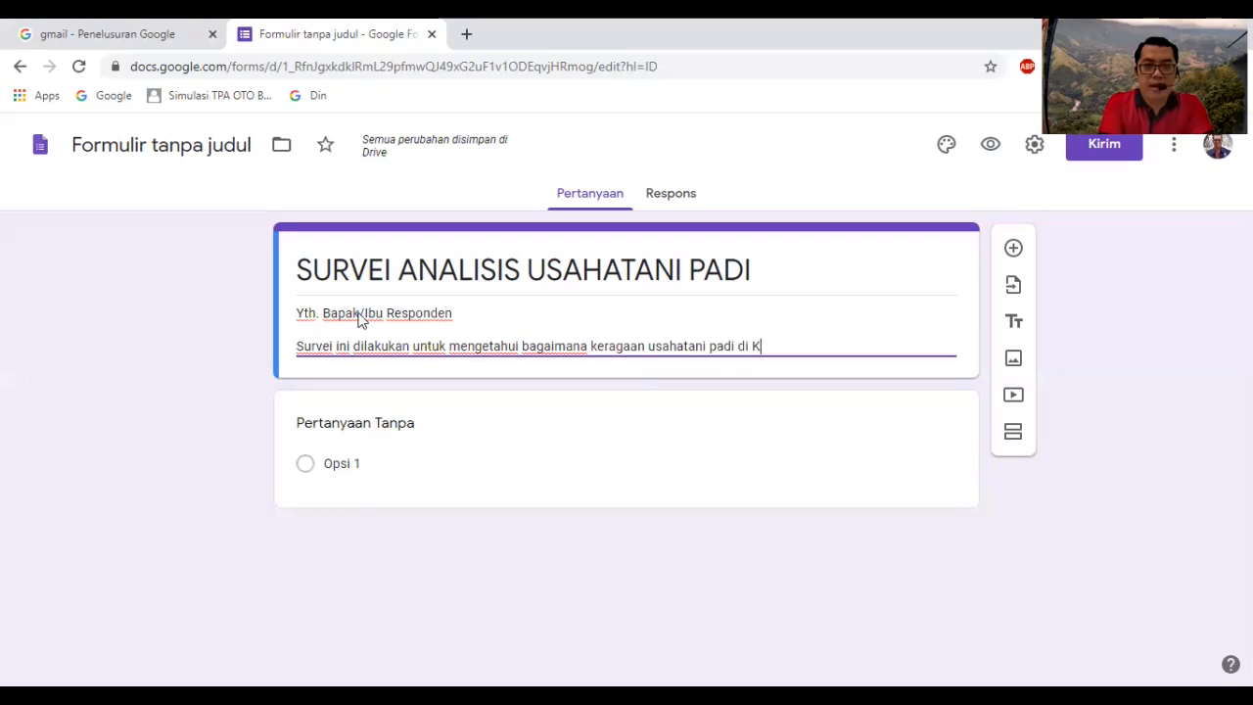
{"action": "type", "text": "ab"}
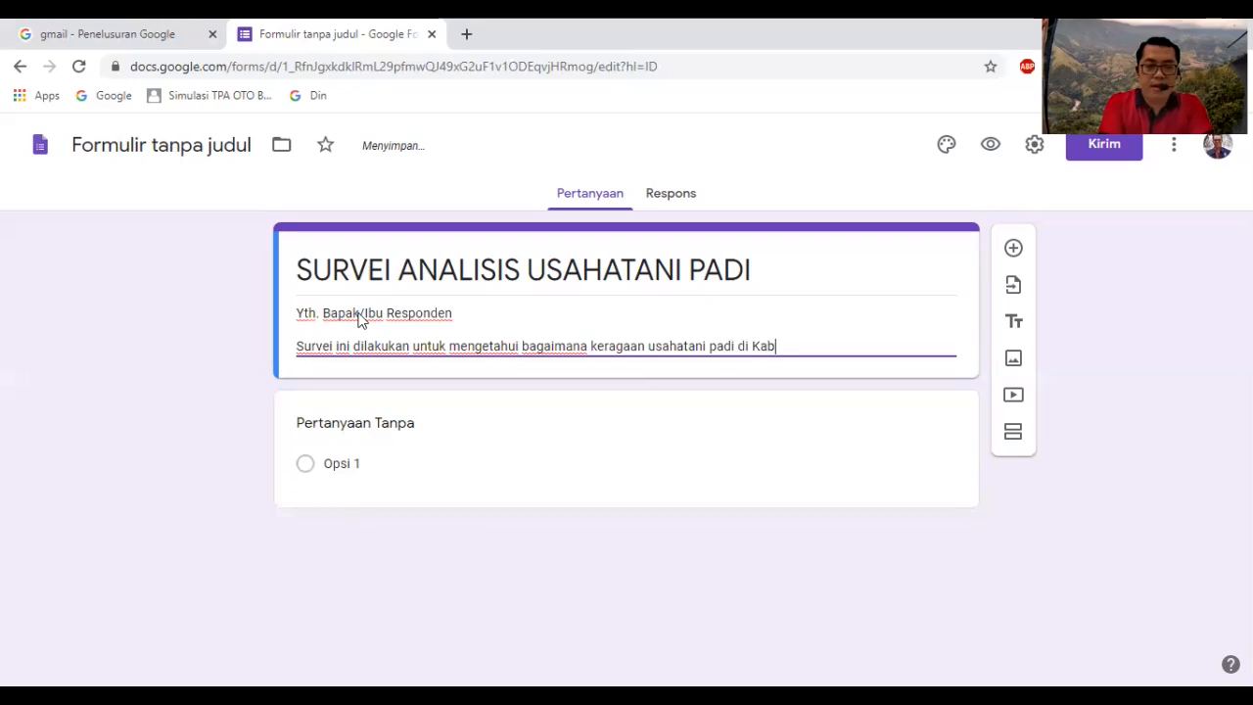
{"action": "type", "text": "upaten XYZ"}
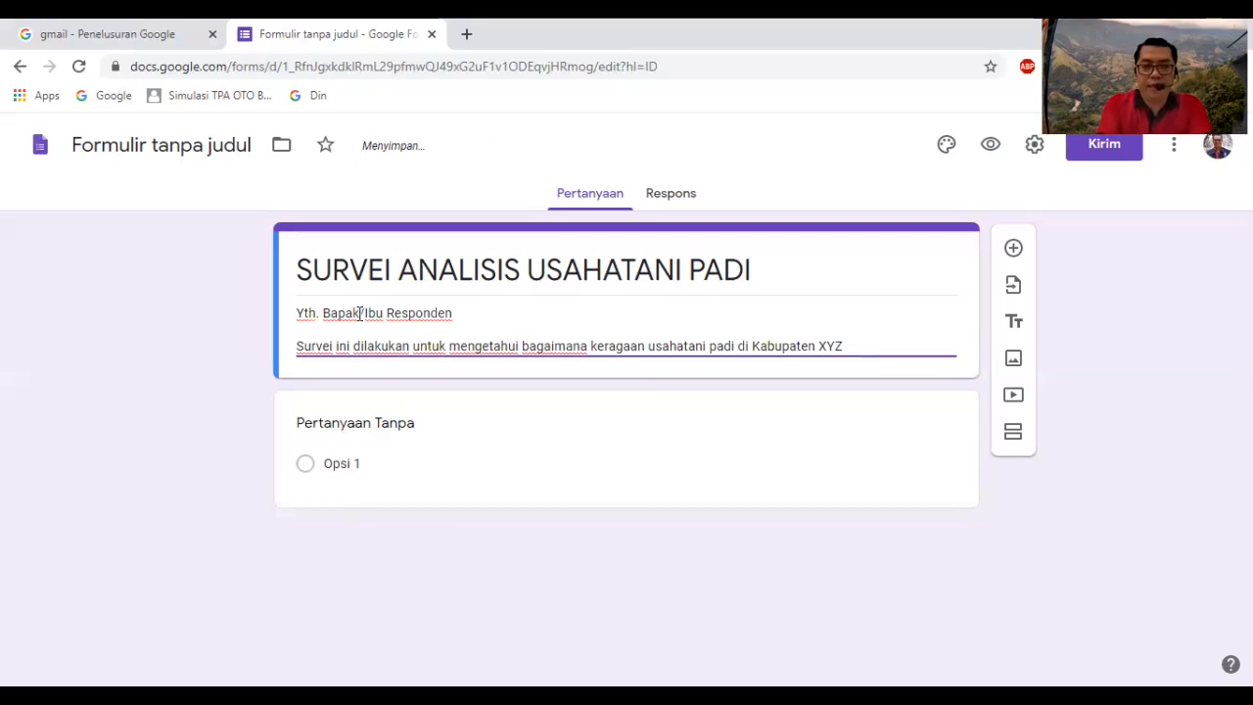
{"action": "type", "text": "."}
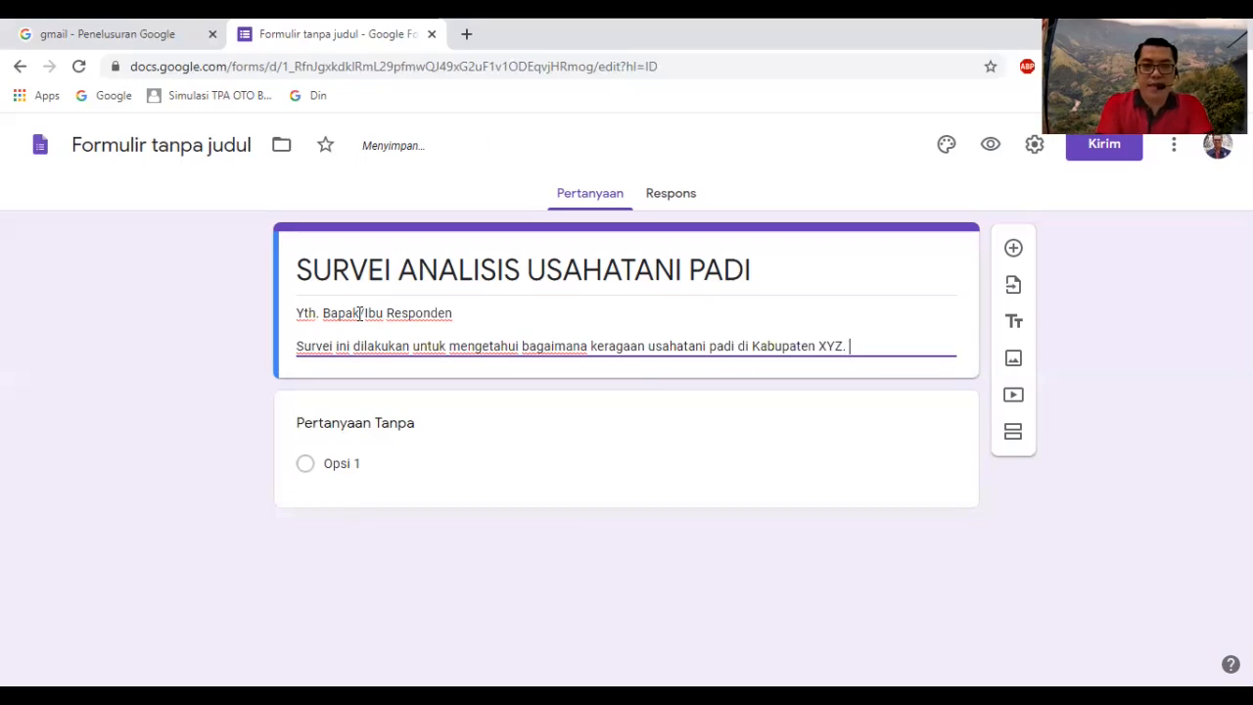
Continue the description with the request "Mohon perkenan kesediaan waktu Bapak/Ibu untuk mengisi kuesioner ini. Terima kasih"
{"action": "type", "text": " Mo"}
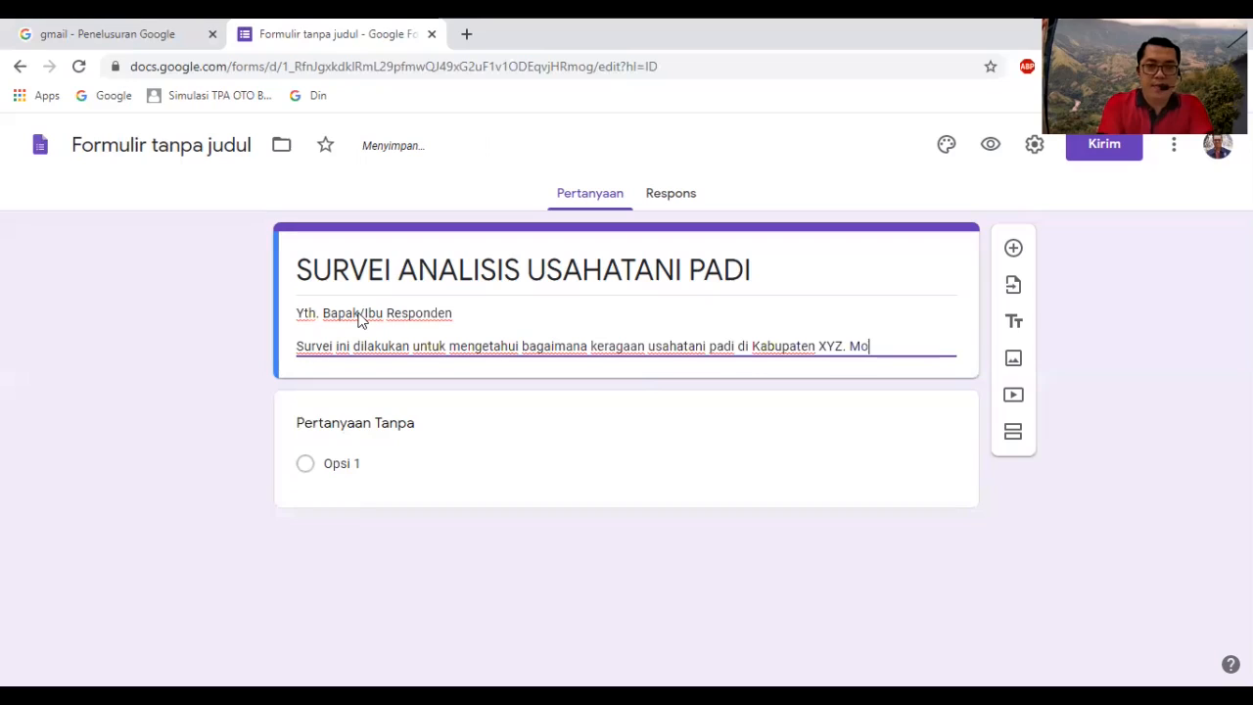
{"action": "type", "text": "hon pe"}
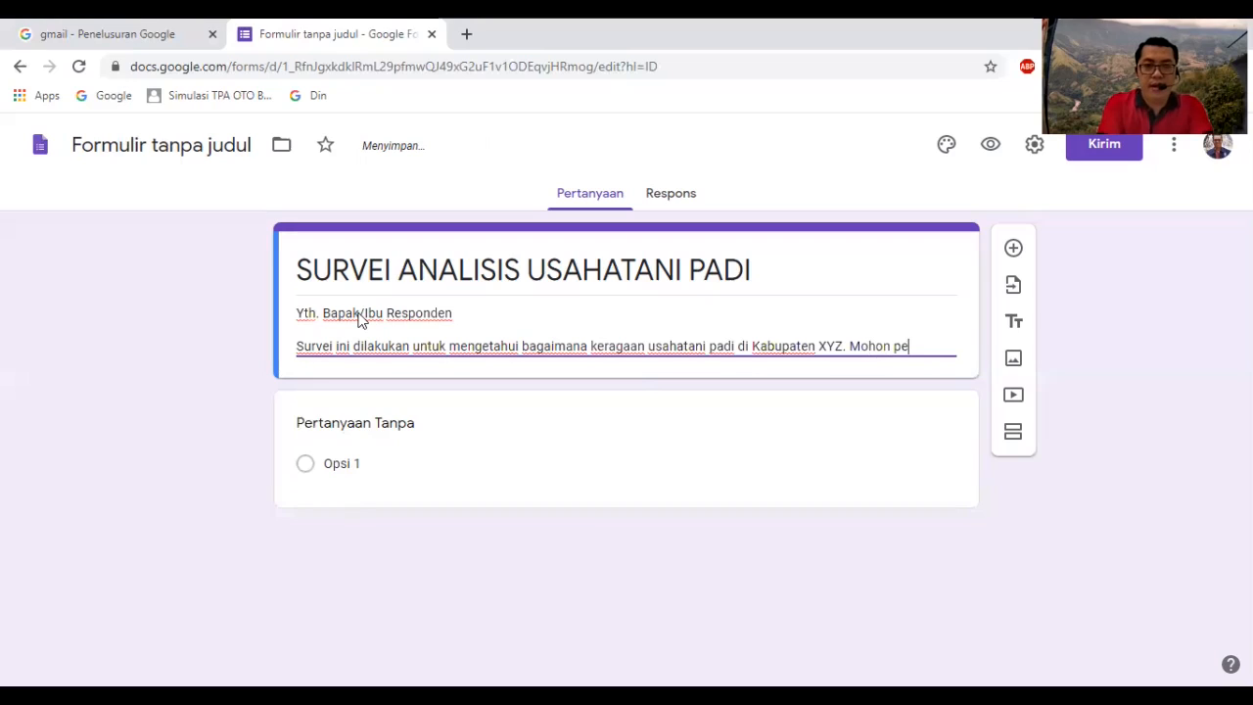
{"action": "type", "text": "rkenan kesediaa"}
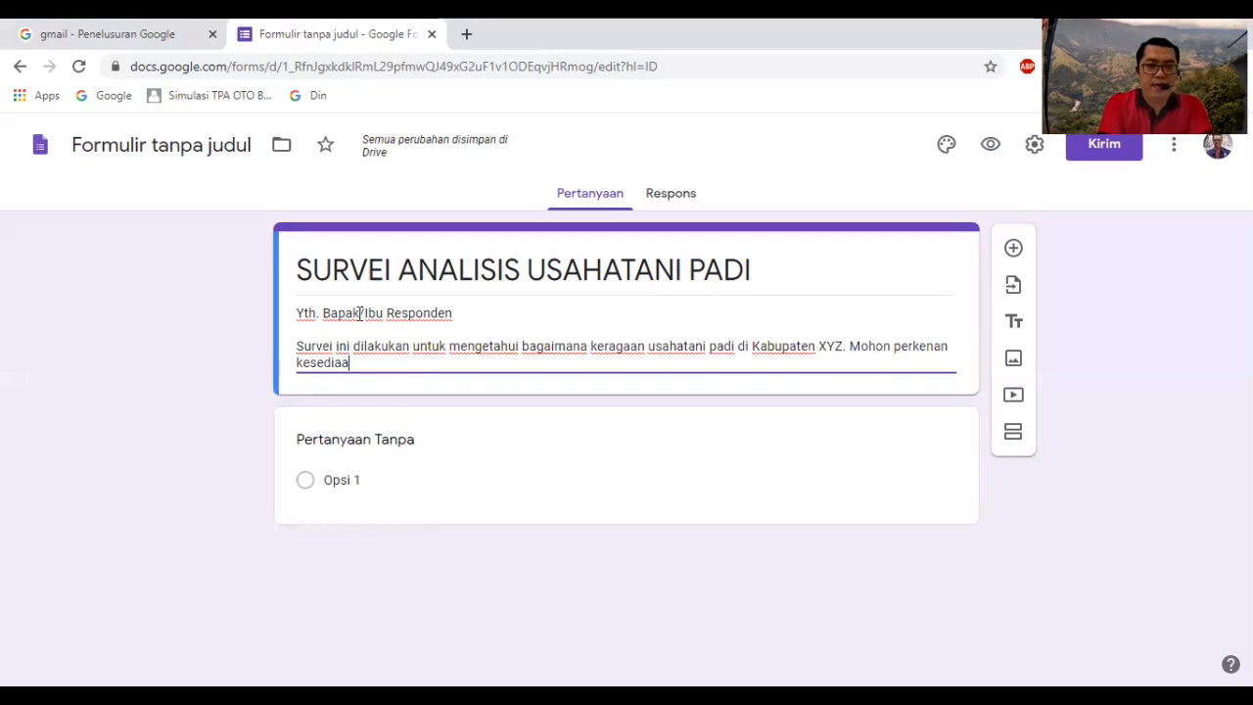
{"action": "type", "text": "n waktu Bapak"}
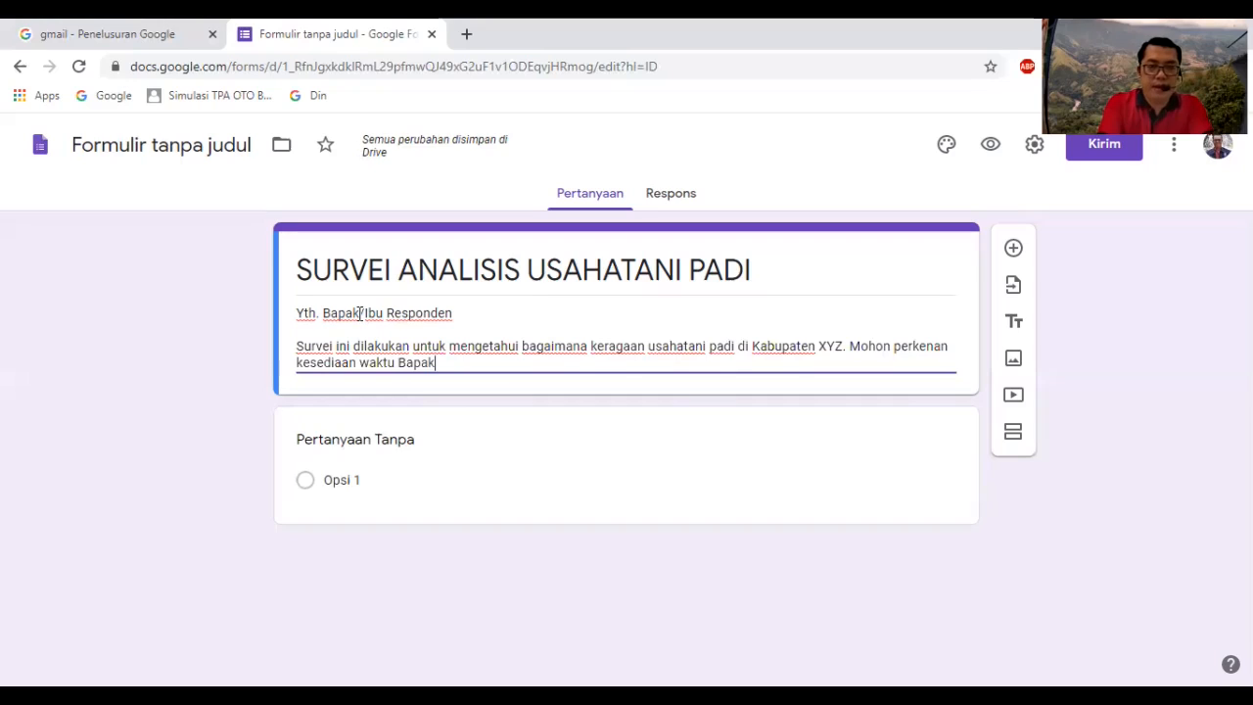
{"action": "type", "text": "/Ibu untuk"}
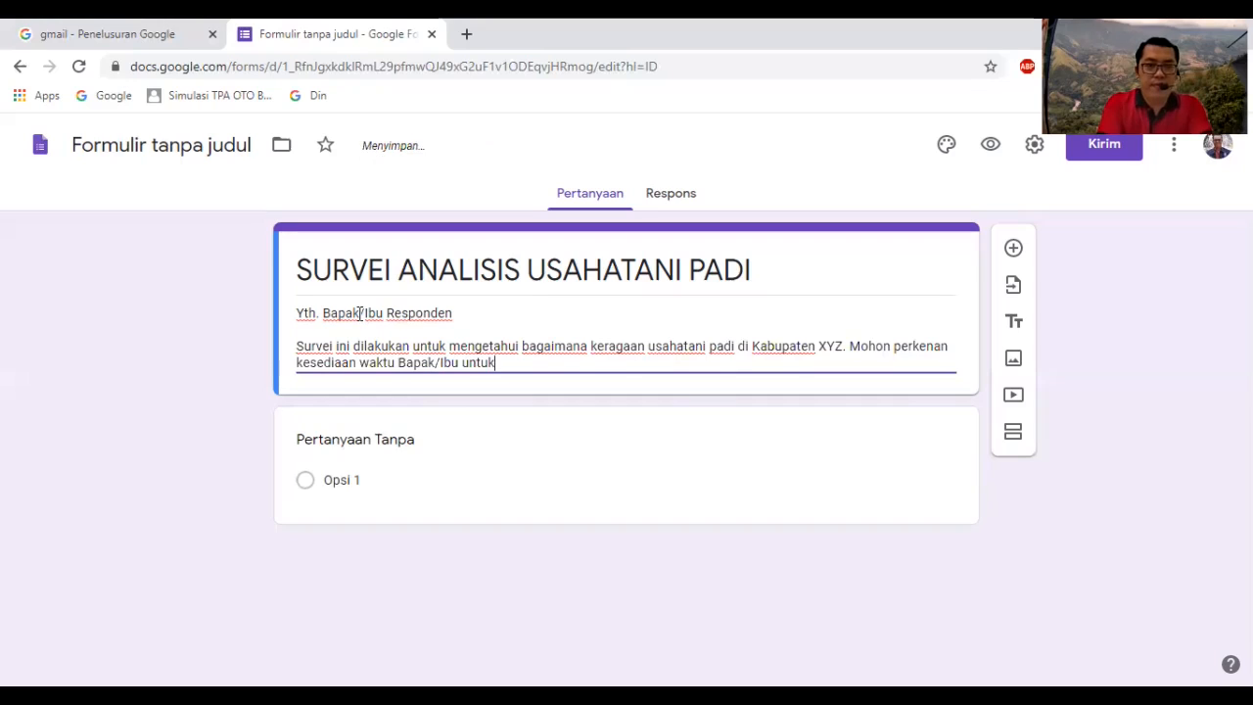
{"action": "type", "text": " mengisi kuesio"}
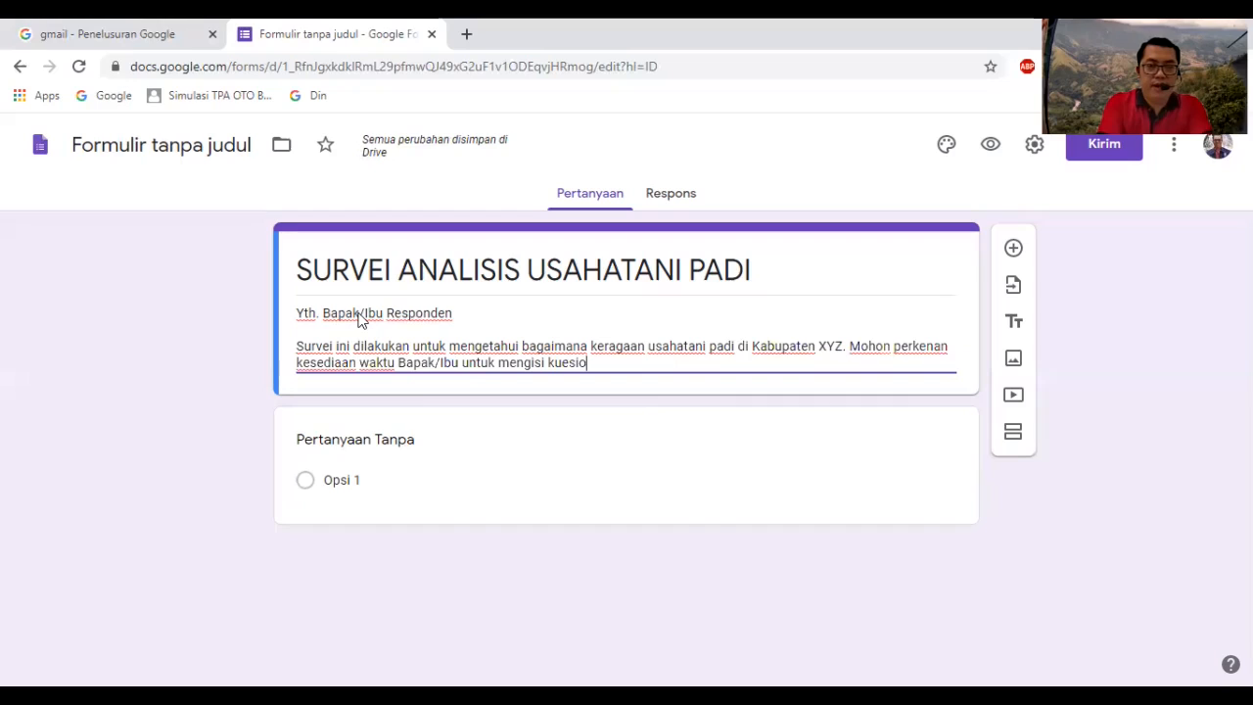
{"action": "type", "text": "ner ini"}
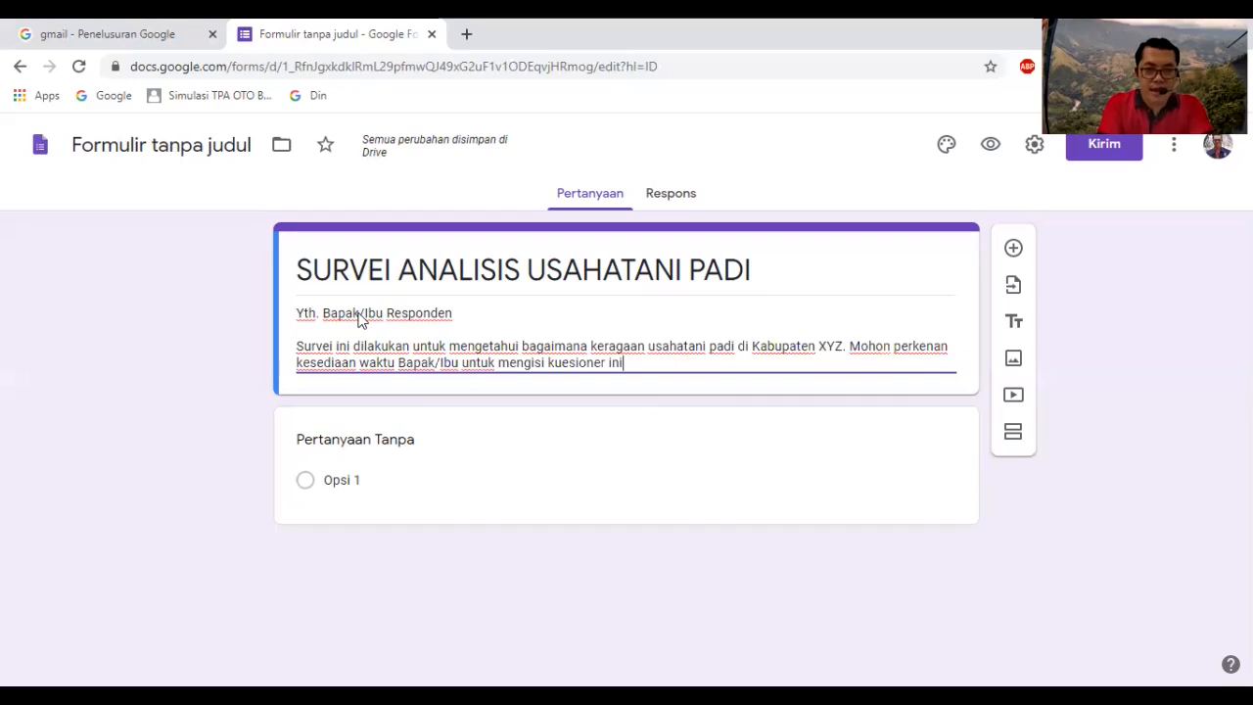
{"action": "type", "text": ". Terim"}
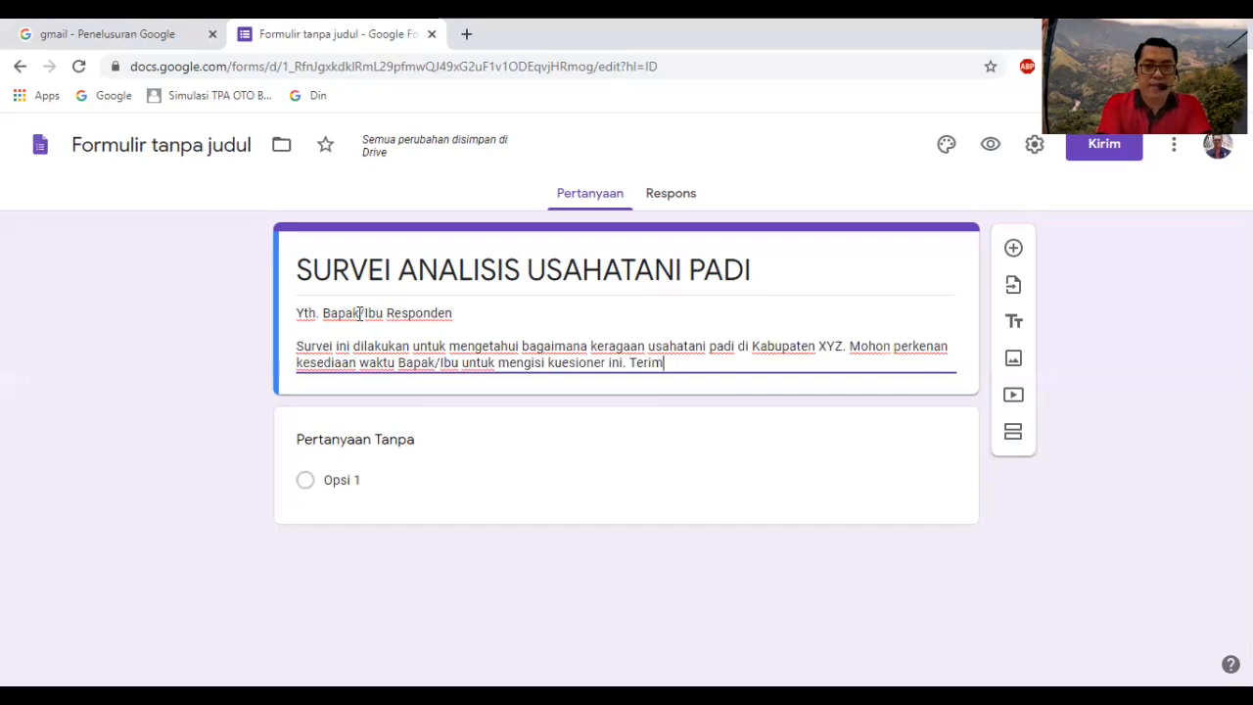
{"action": "type", "text": "a kasih"}
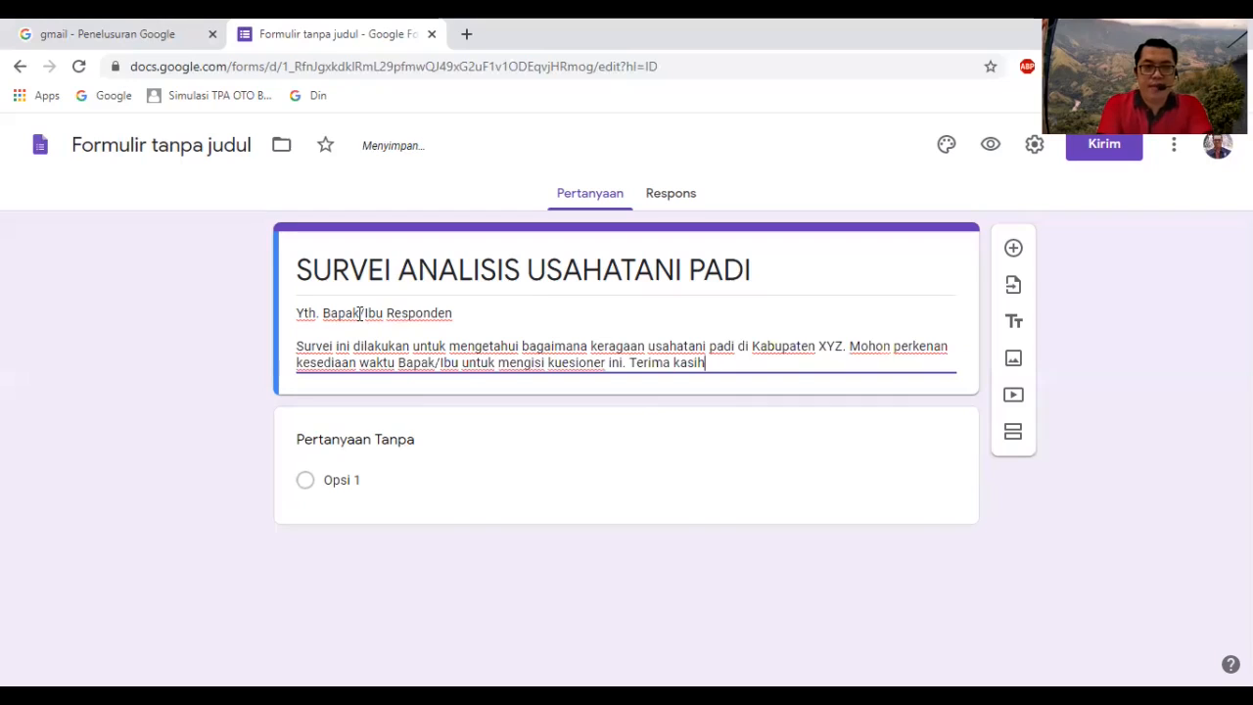
Close the form description with a separate sign-off, "Salam," followed by "NX" on the next line
{"action": "key", "text": "Return"}
{"action": "key", "text": "Return"}
{"action": "type", "text": "Salam"}
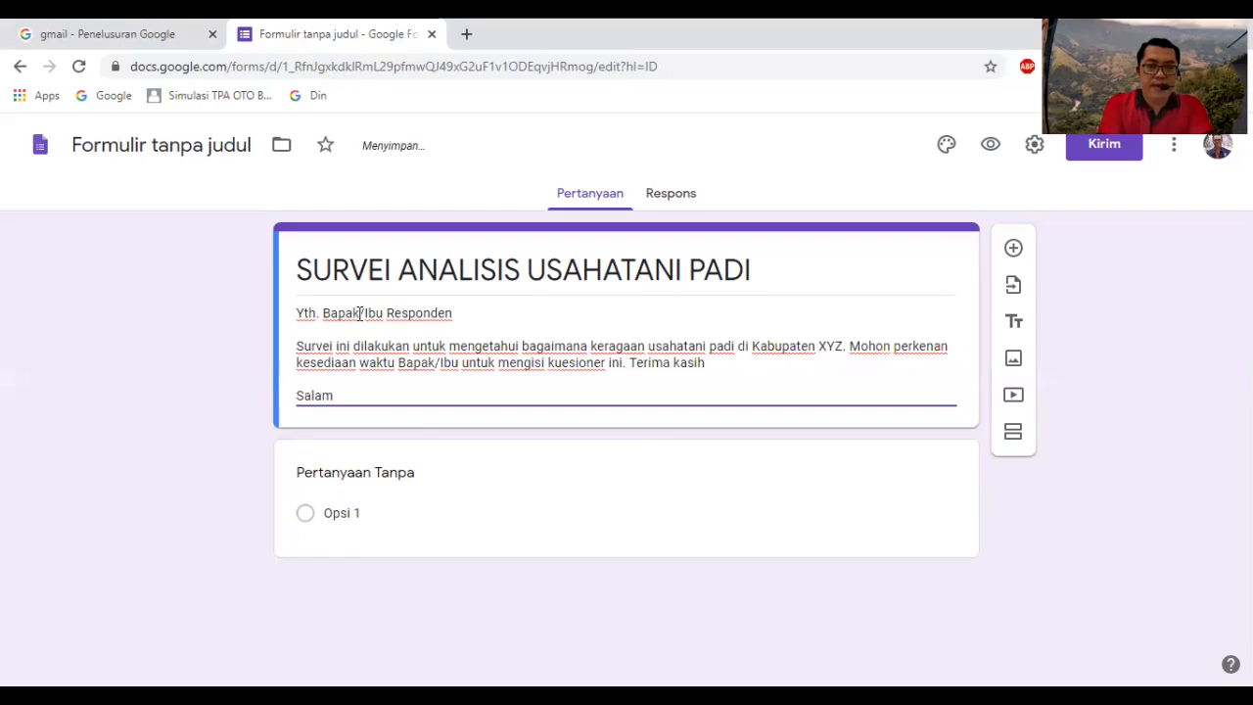
{"action": "type", "text": ","}
{"action": "key", "text": "Return"}
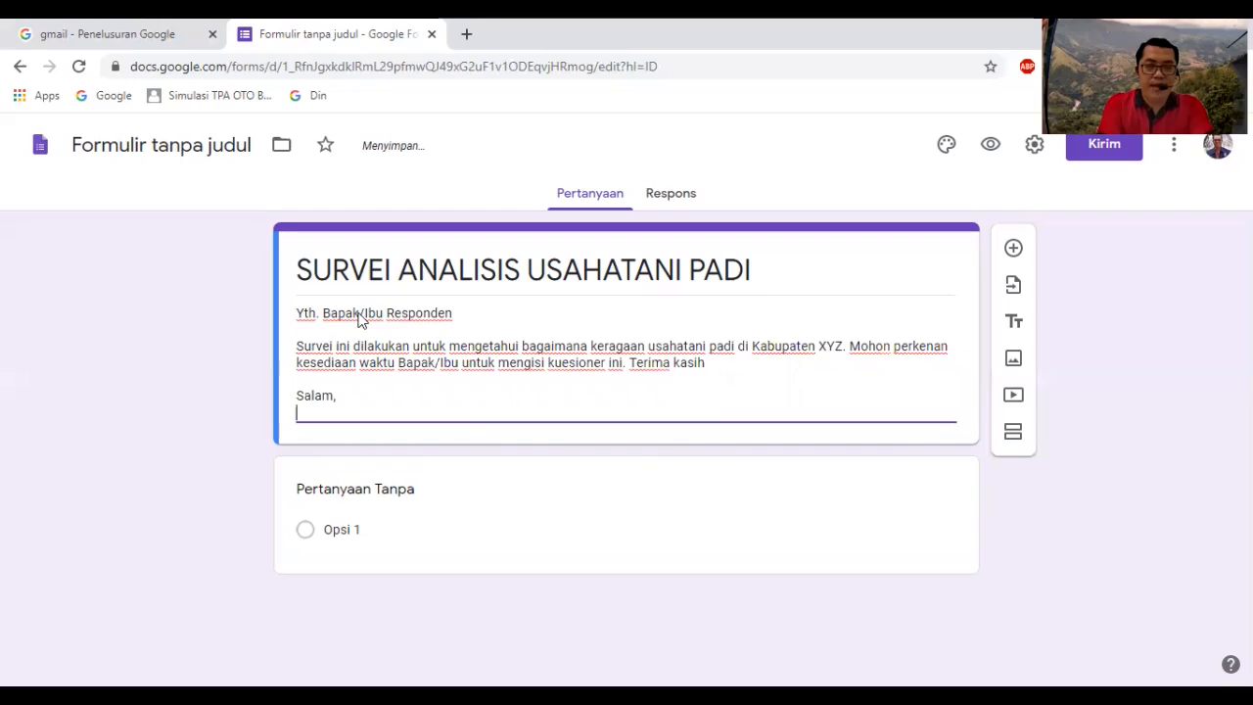
{"action": "type", "text": "N"}
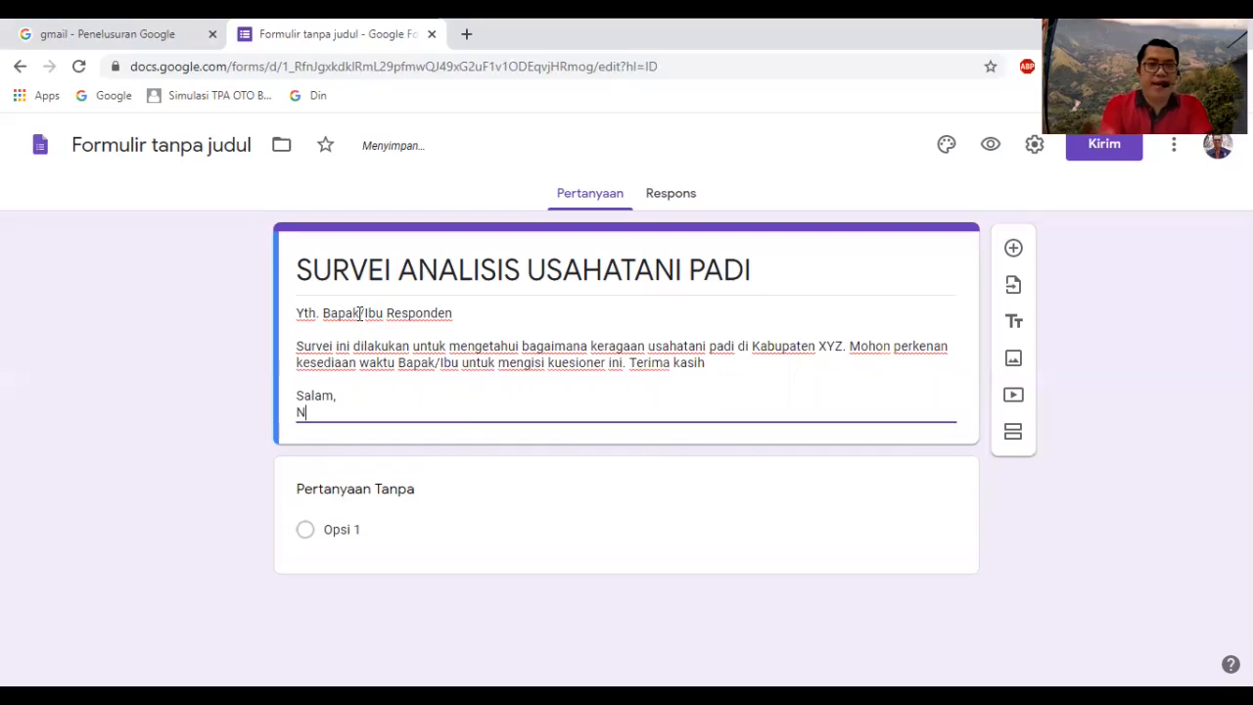
{"action": "type", "text": "X"}
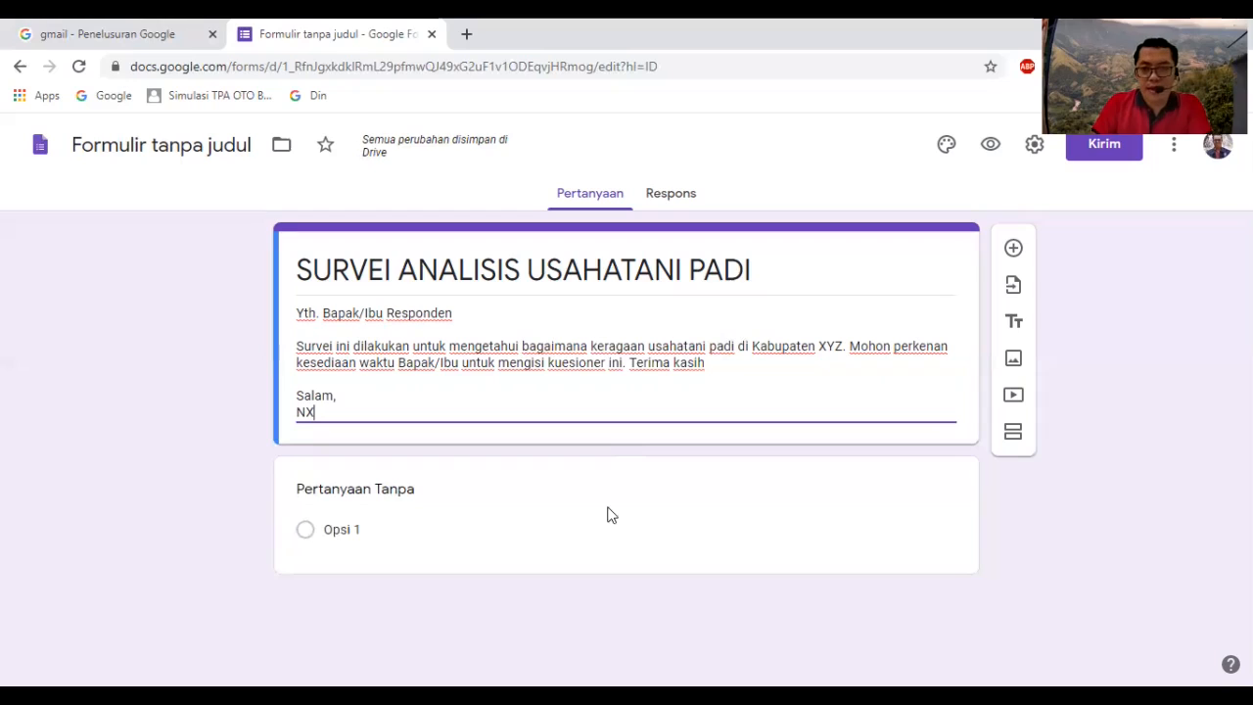
Replace the untitled first question's text with "Nama Responden:"
{"action": "left_click", "coordinate": [390, 490]}
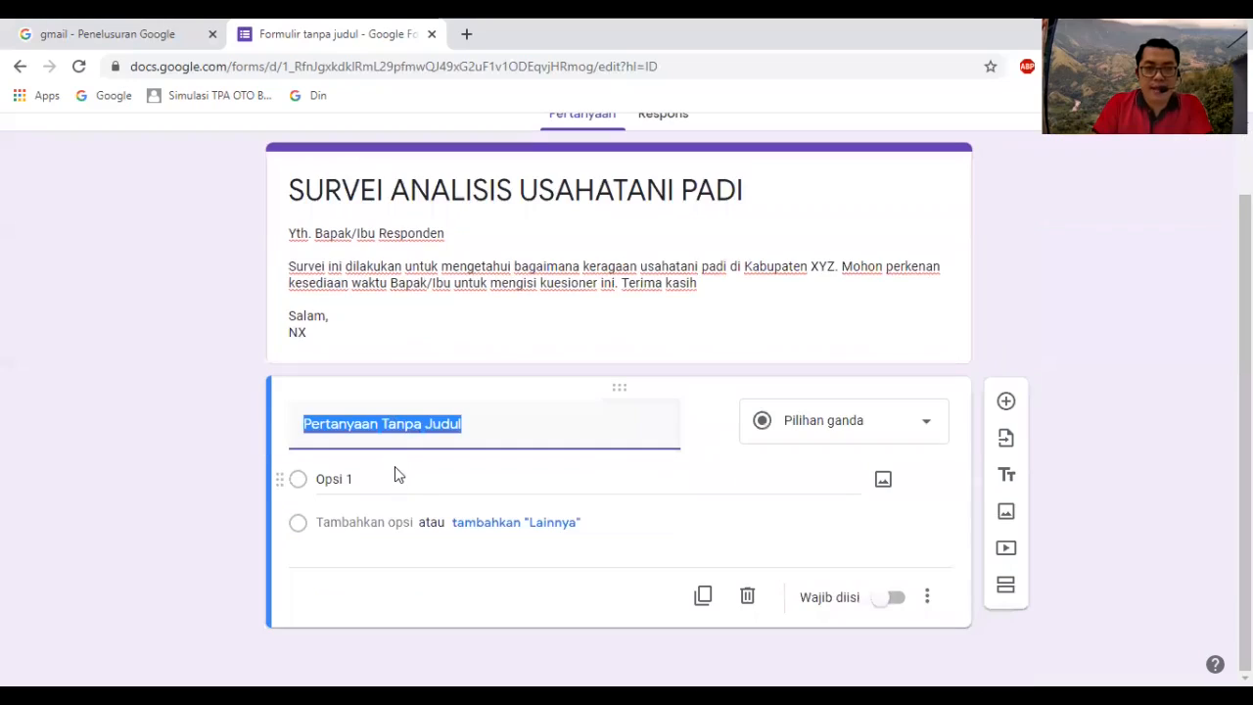
{"action": "type", "text": "N"}
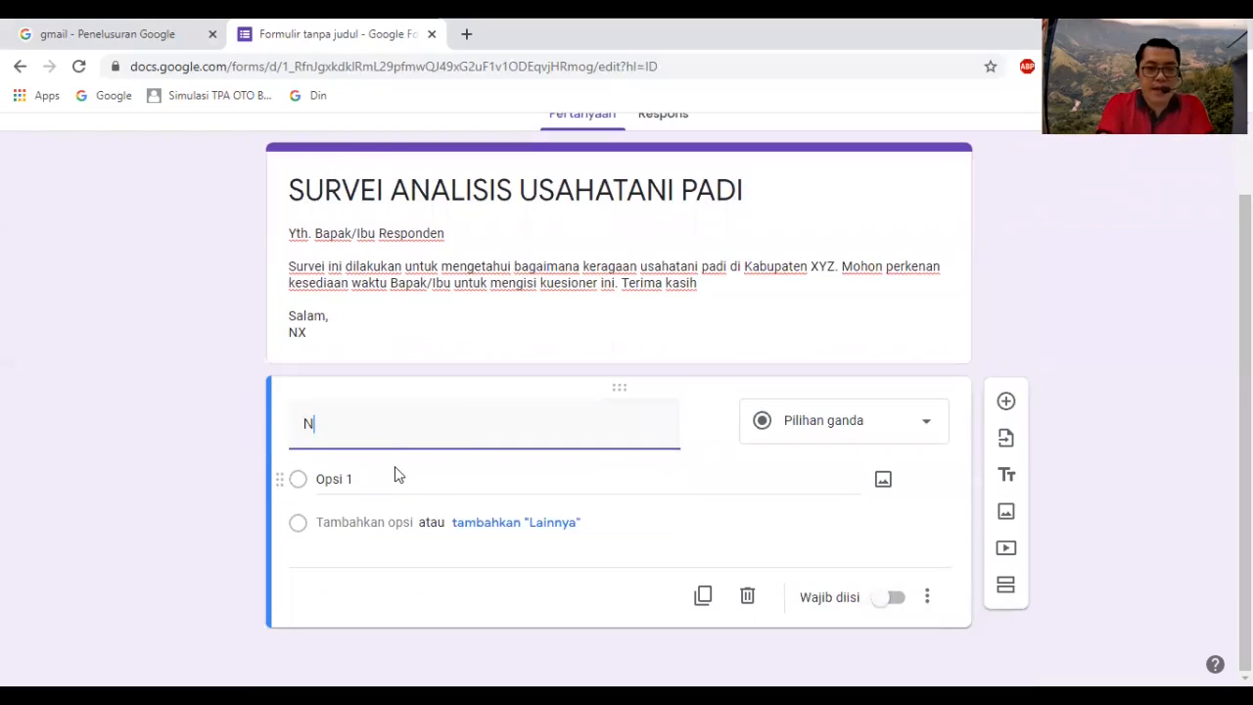
{"action": "type", "text": "ama Responden"}
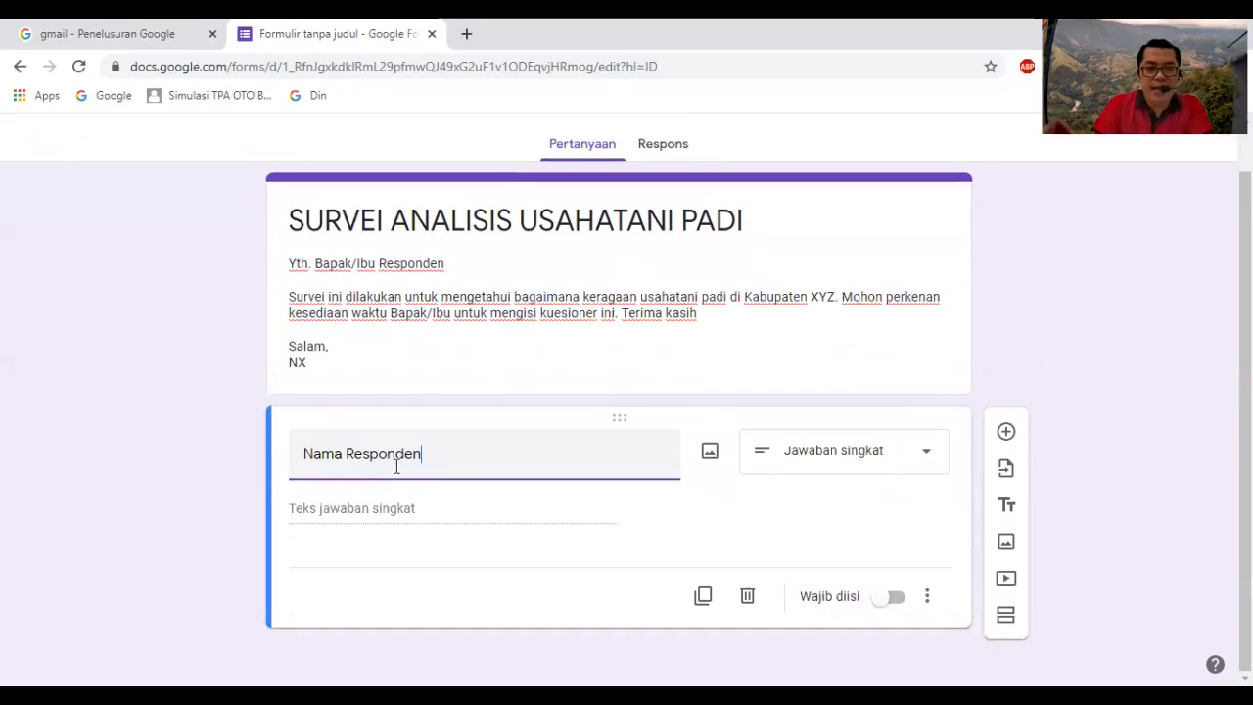
{"action": "type", "text": ":"}
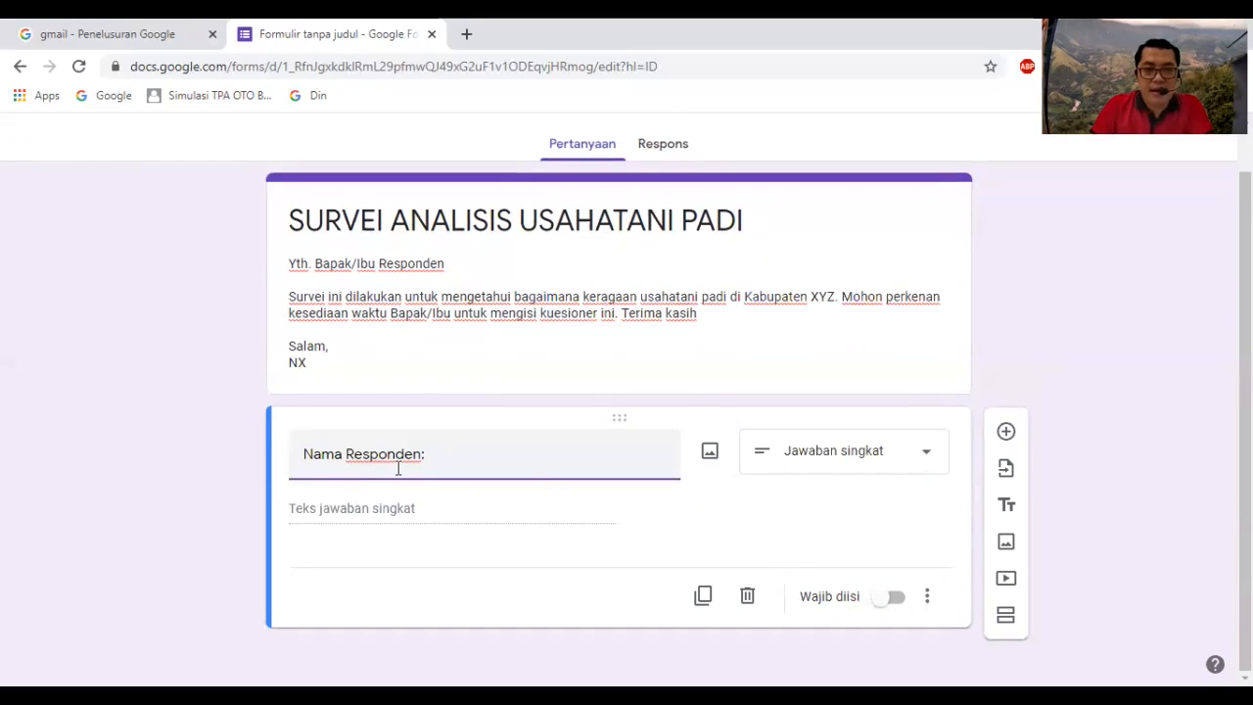
Examine the answer types available for the "Nama Responden:" question, leaving it as "Jawaban singkat"
{"action": "left_click", "coordinate": [930, 456]}
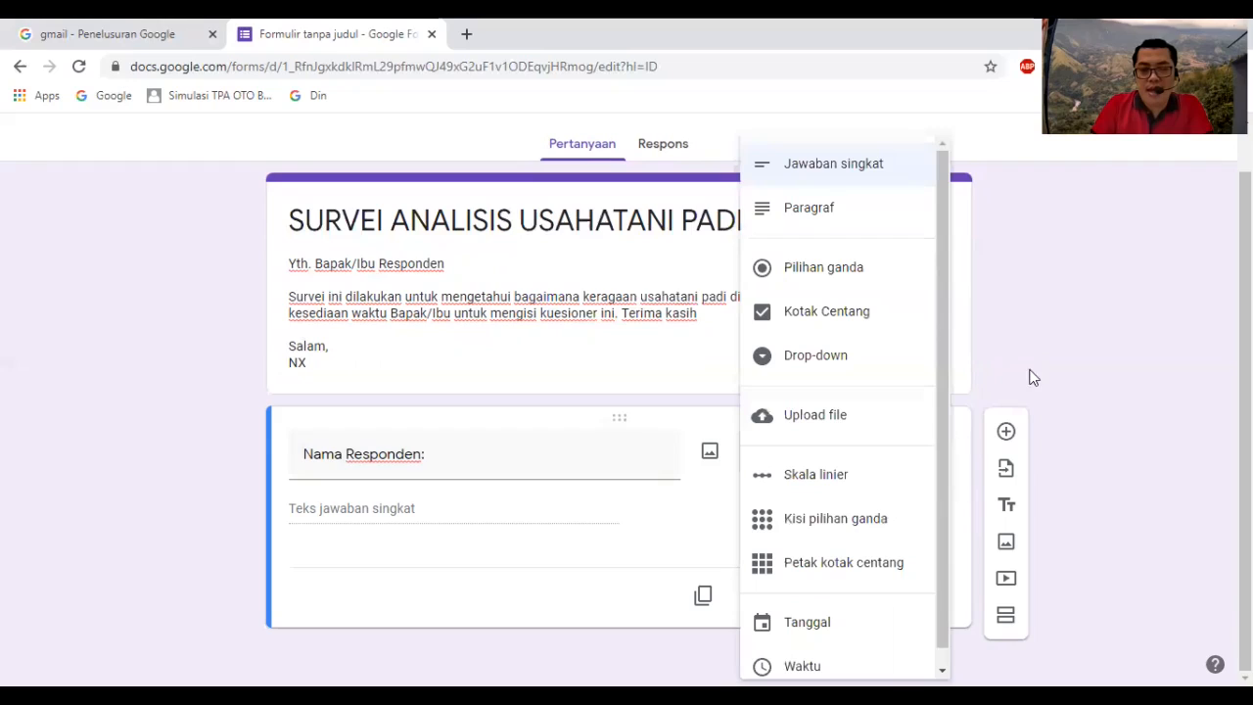
{"action": "left_click", "coordinate": [719, 474]}
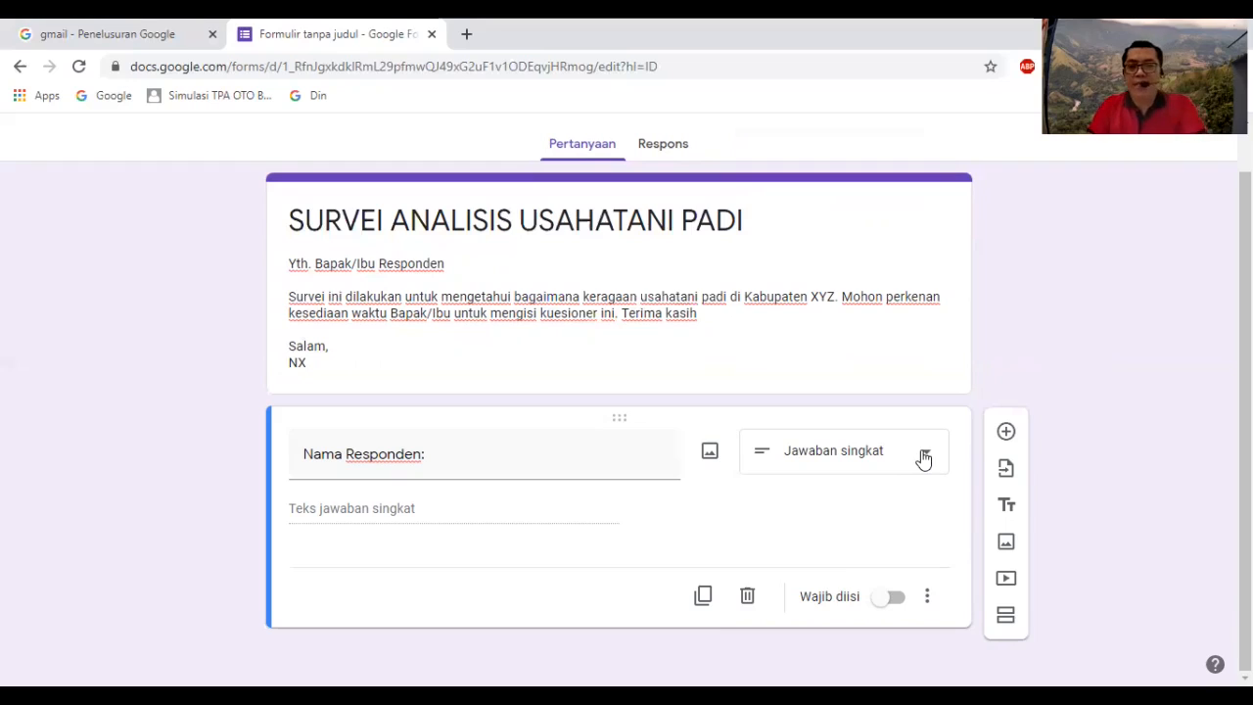
{"action": "left_click", "coordinate": [928, 458]}
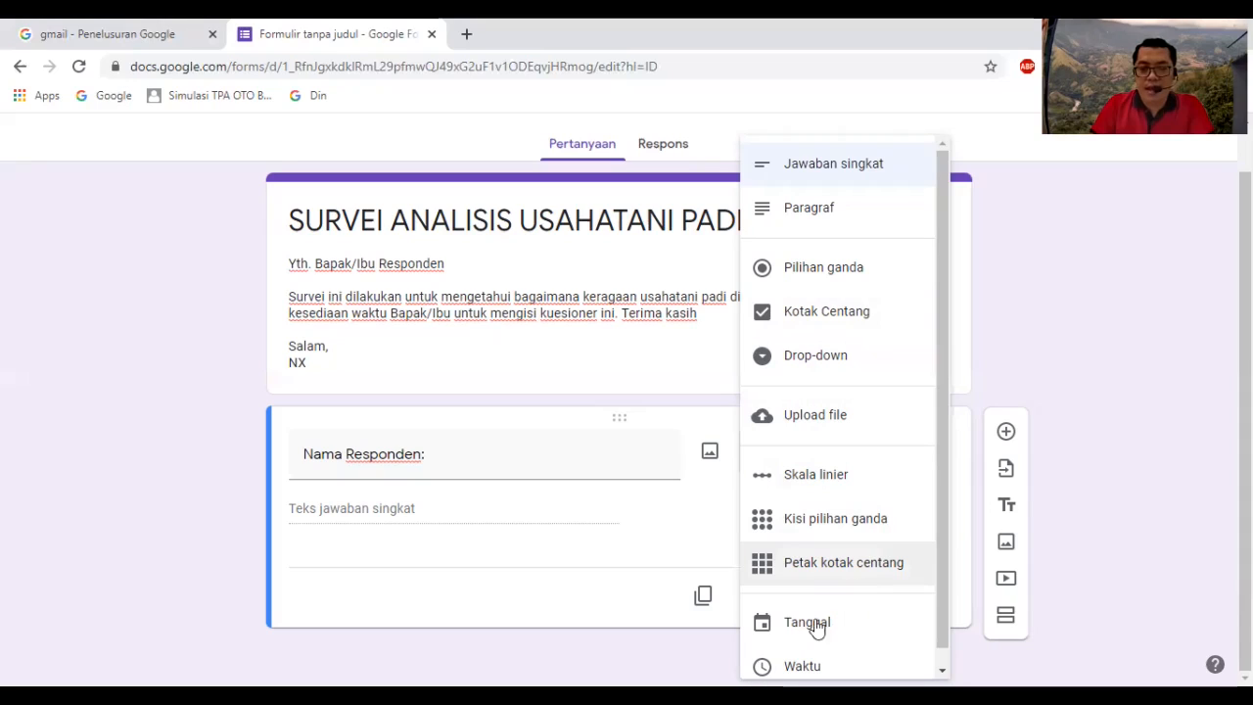
{"action": "left_click", "coordinate": [530, 464]}
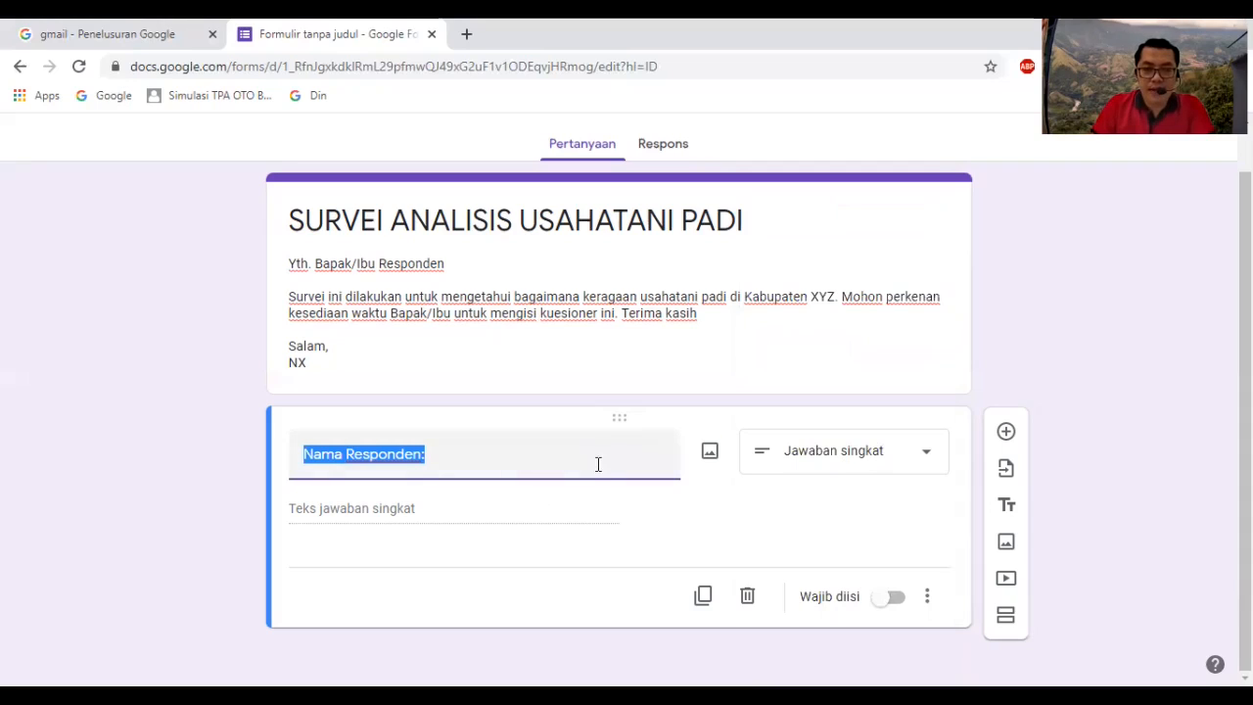
{"action": "left_click", "coordinate": [619, 489]}
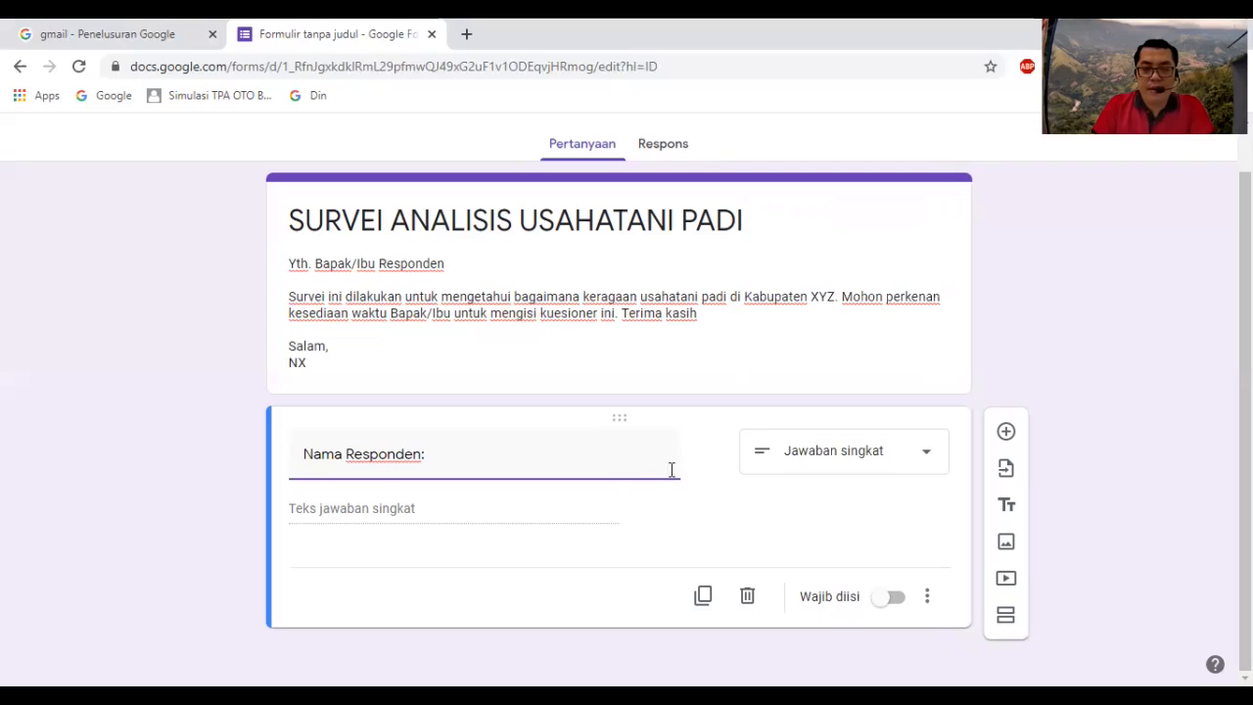
Make the "Nama Responden:" question required and add a new question "Alamat:" with the answer type "Paragraf"
{"action": "left_click", "coordinate": [894, 604]}
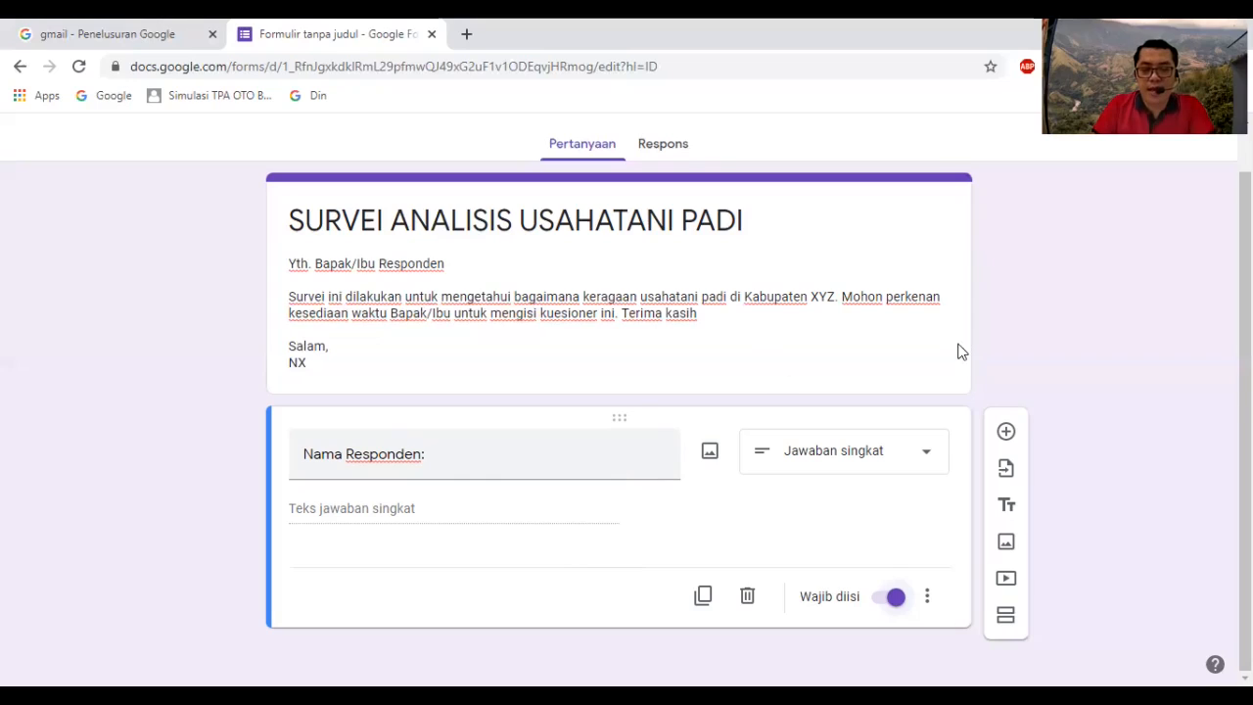
{"action": "left_click", "coordinate": [1006, 433]}
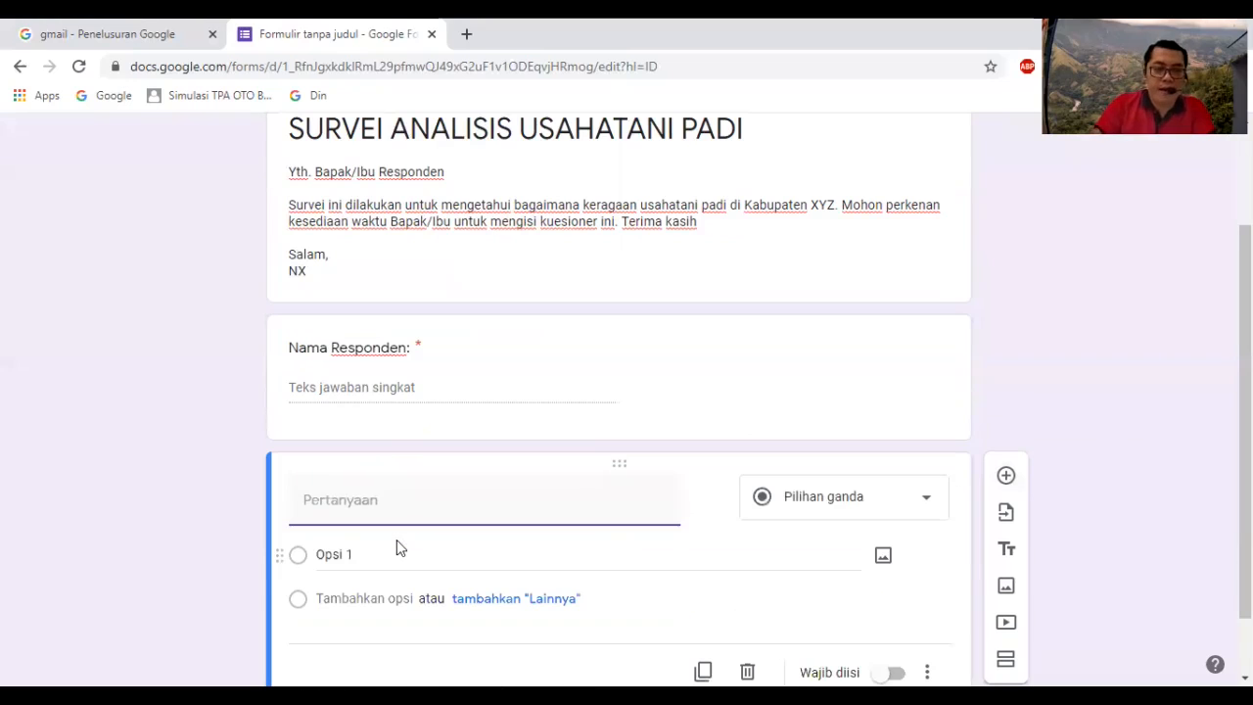
{"action": "type", "text": "Al"}
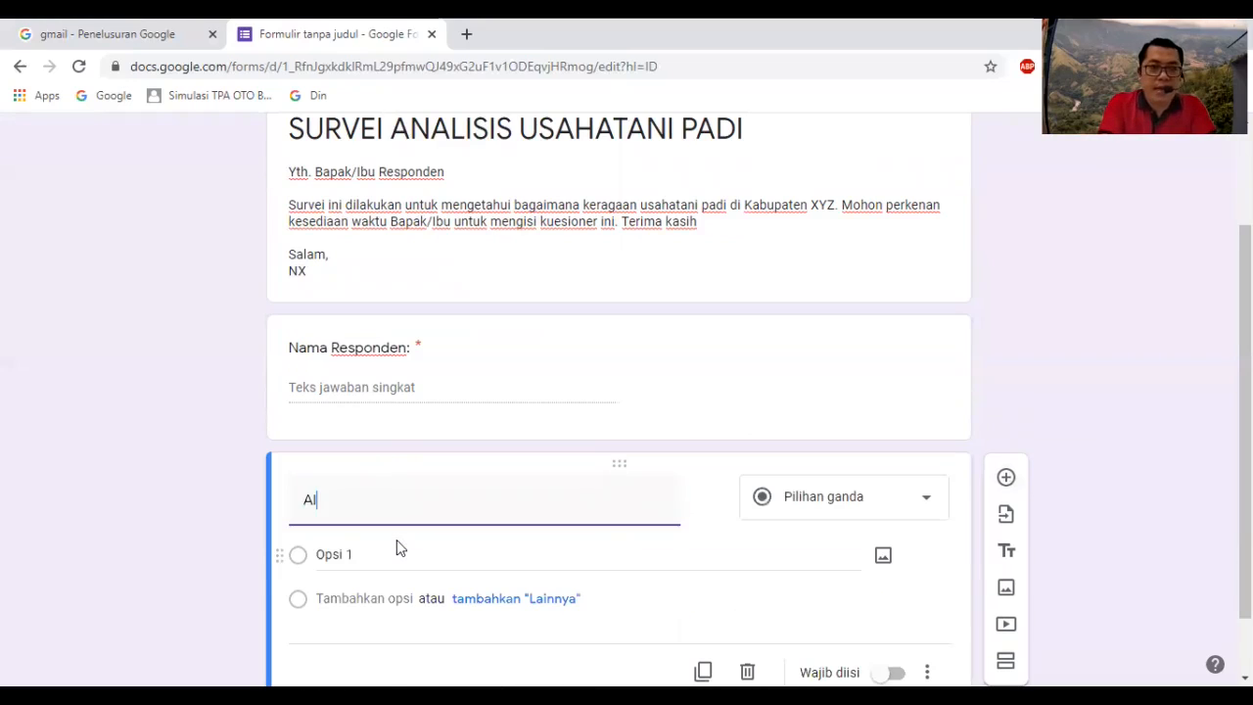
{"action": "type", "text": "amat"}
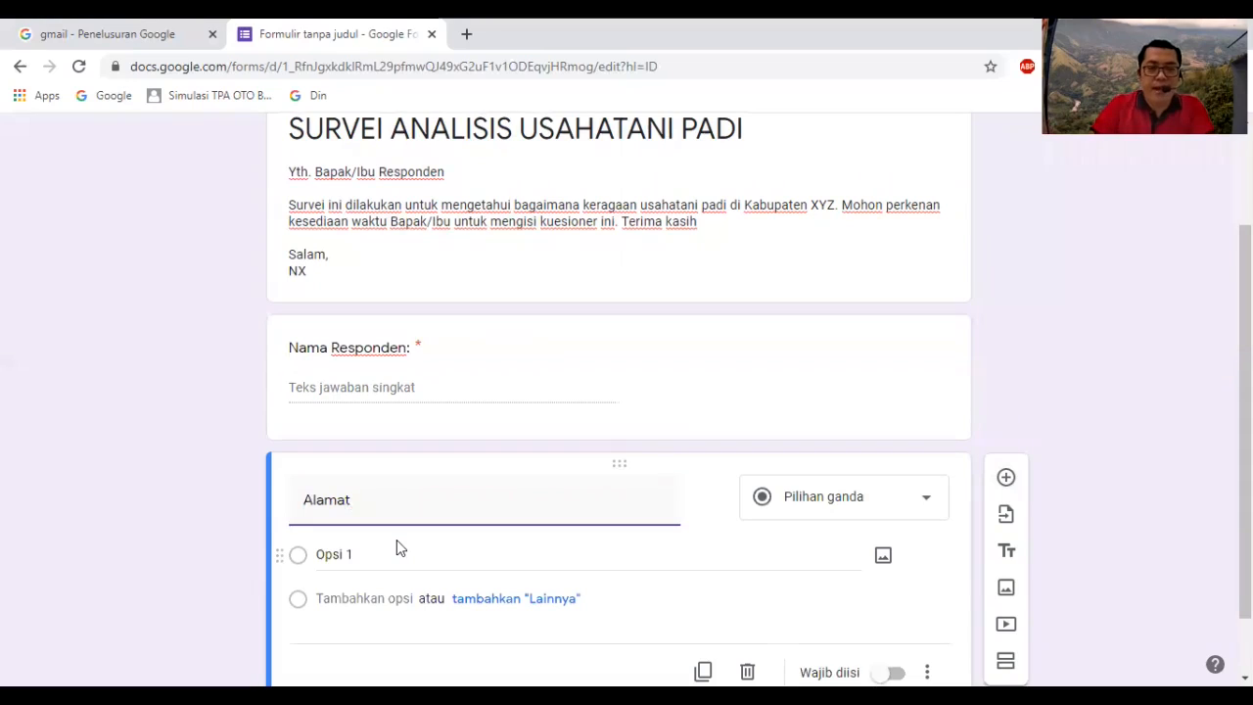
{"action": "type", "text": ":"}
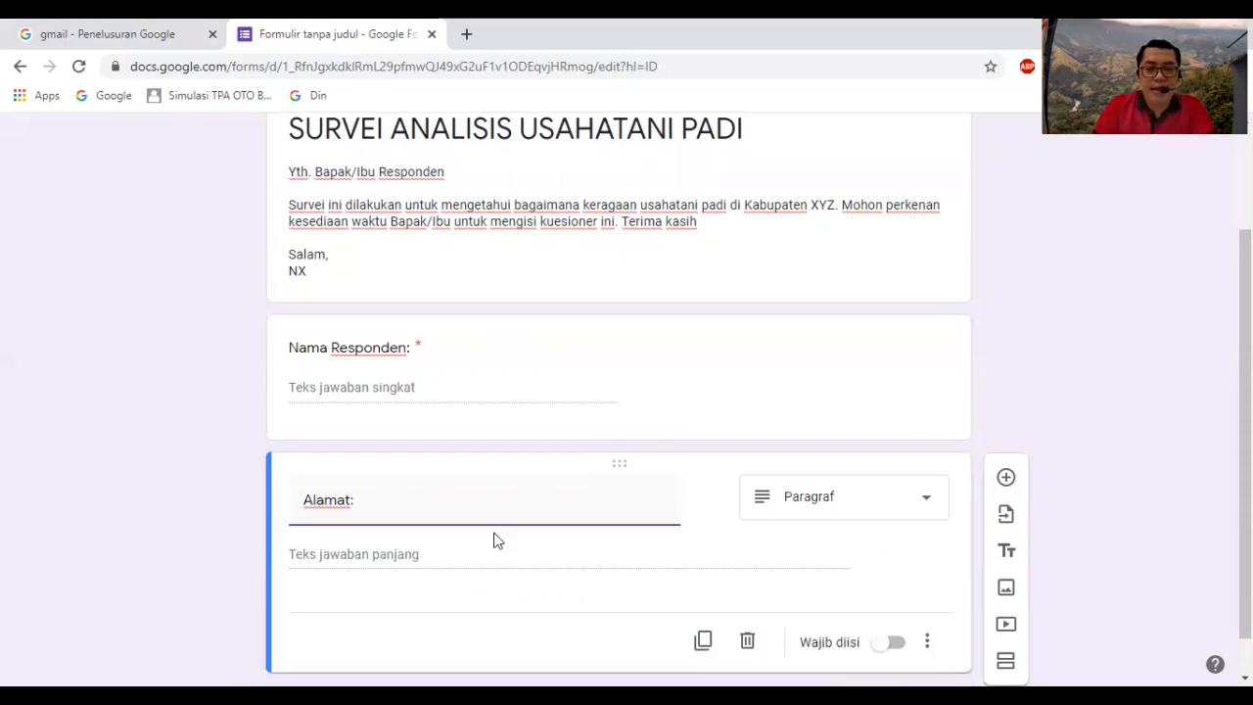
{"action": "left_click", "coordinate": [921, 505]}
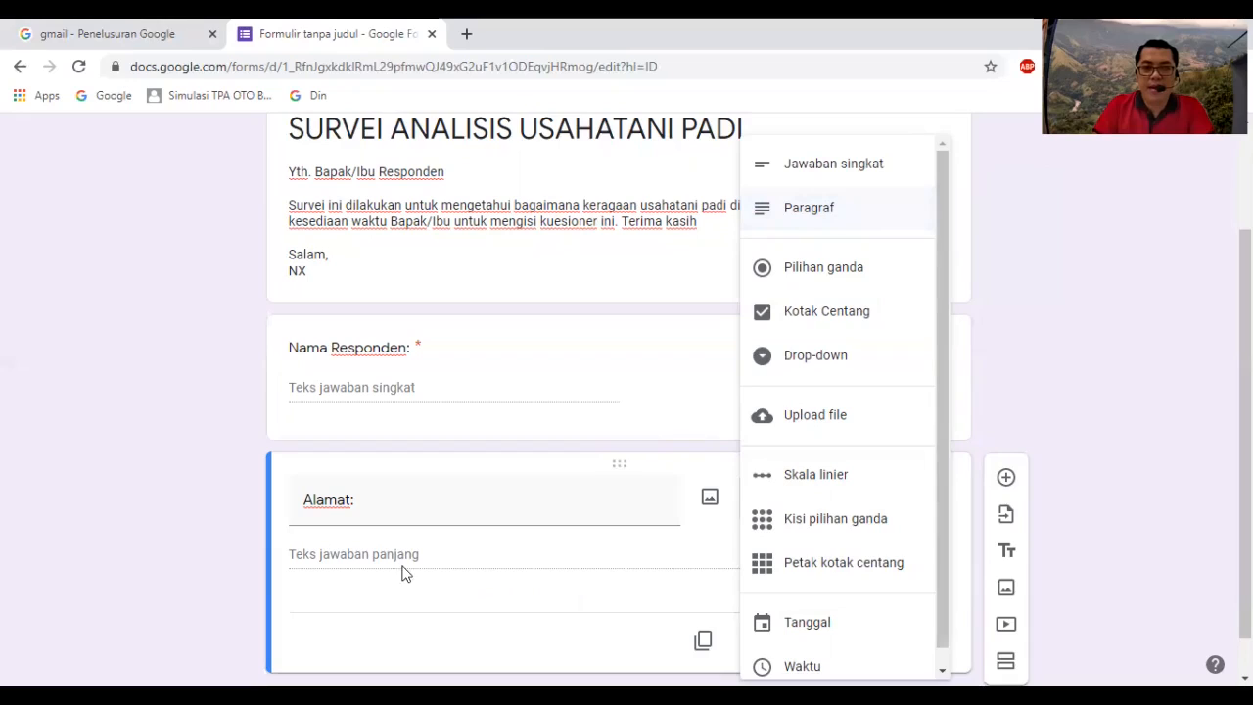
{"action": "left_click", "coordinate": [333, 560]}
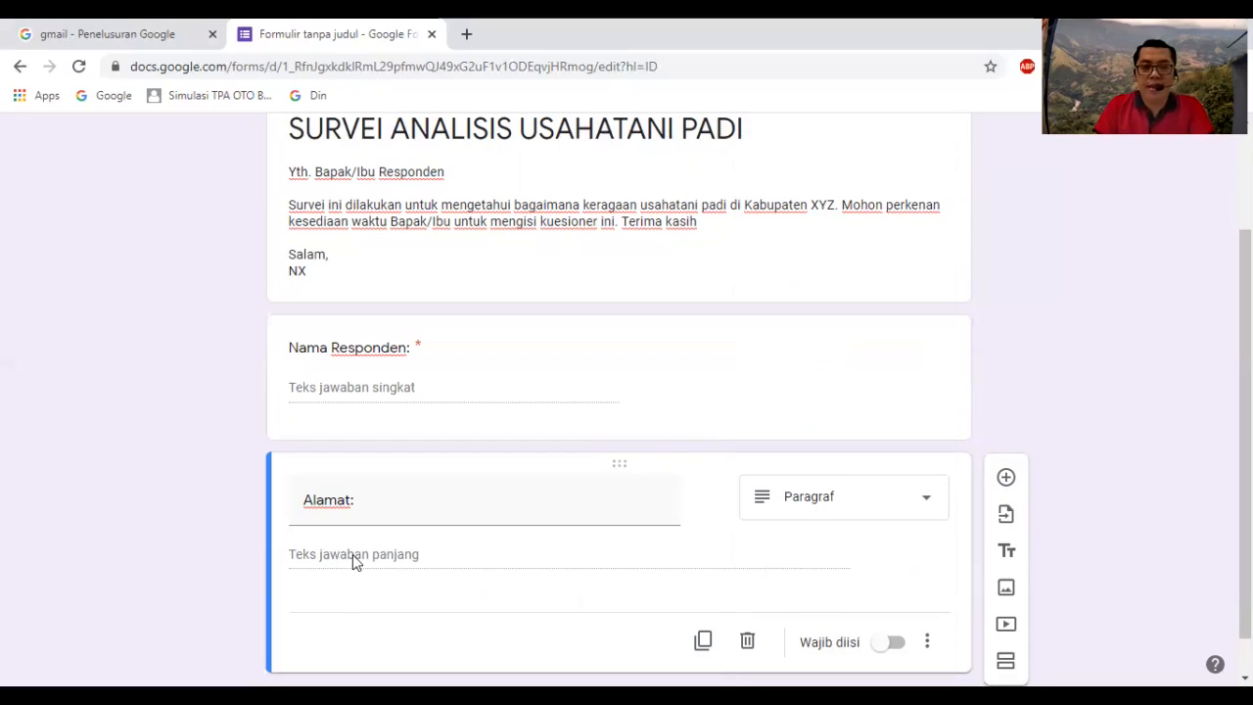
Enable a description for the "Alamat:" question and enter "*(Alamat domisili saat ini)" in it
{"action": "scroll", "coordinate": [354, 561], "scroll_direction": "down", "scroll_amount": 1}
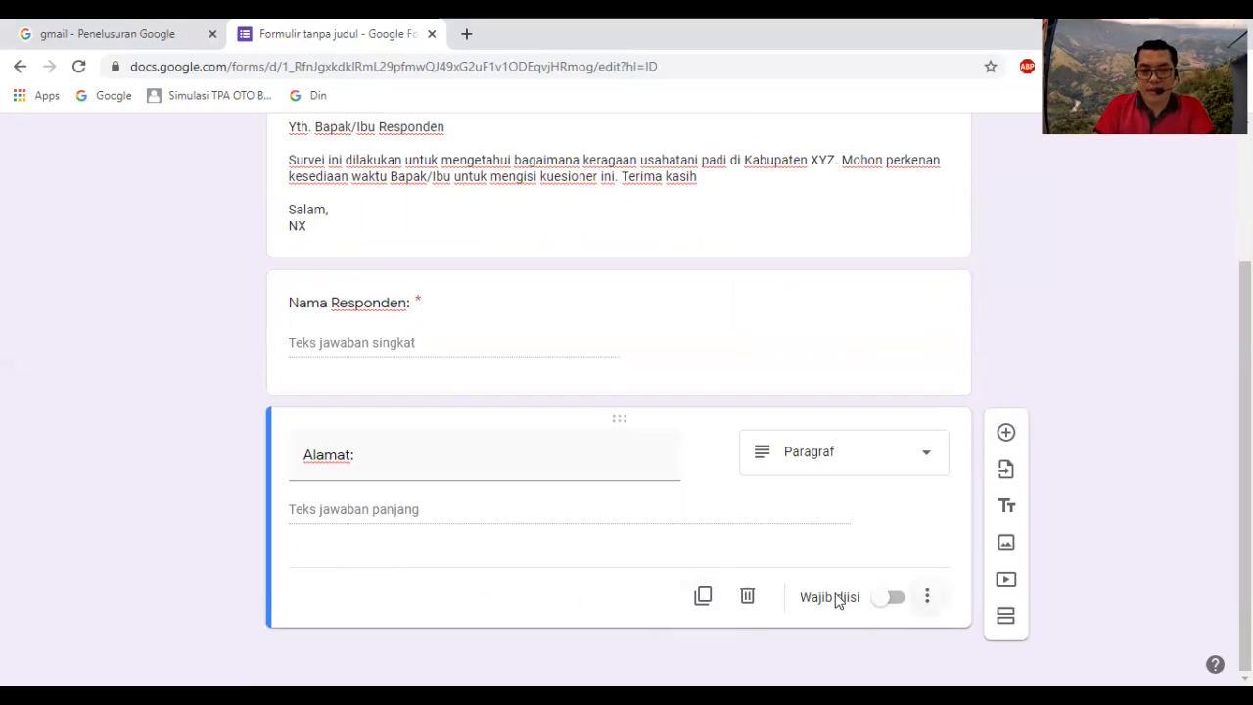
{"action": "left_click", "coordinate": [927, 601]}
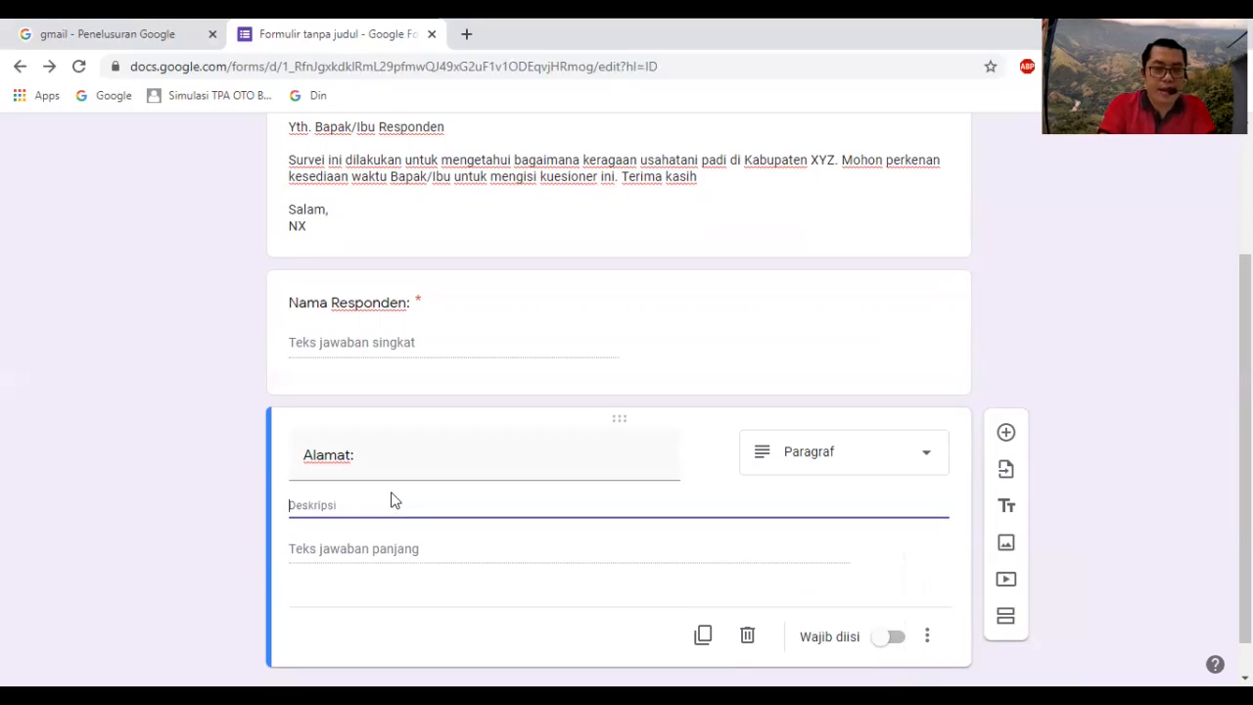
{"action": "left_click", "coordinate": [391, 501]}
{"action": "type", "text": "*"}
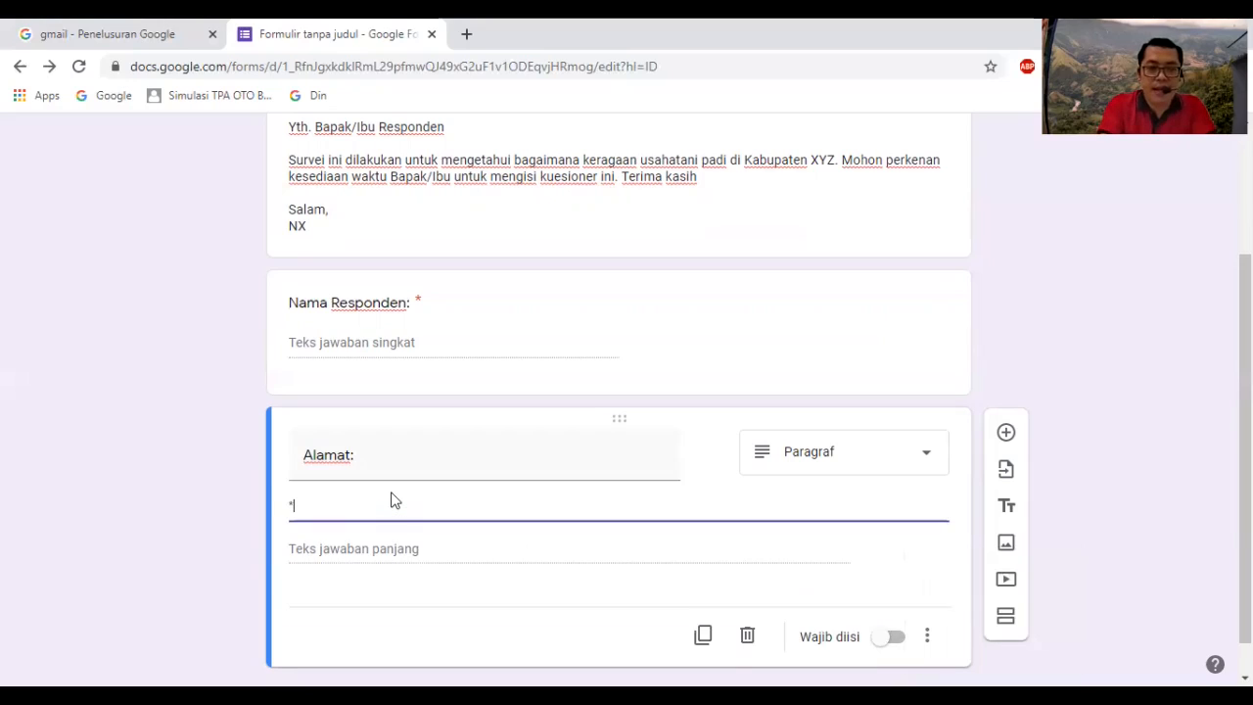
{"action": "type", "text": "("}
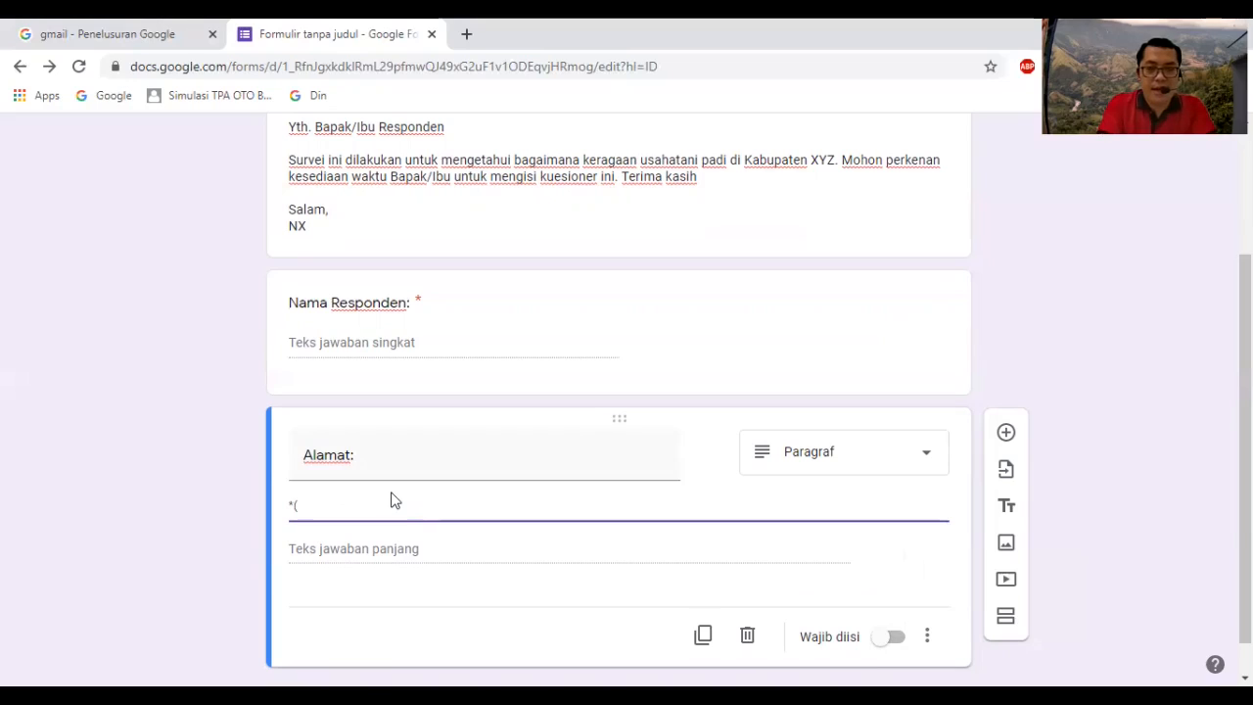
{"action": "type", "text": "Alamat "}
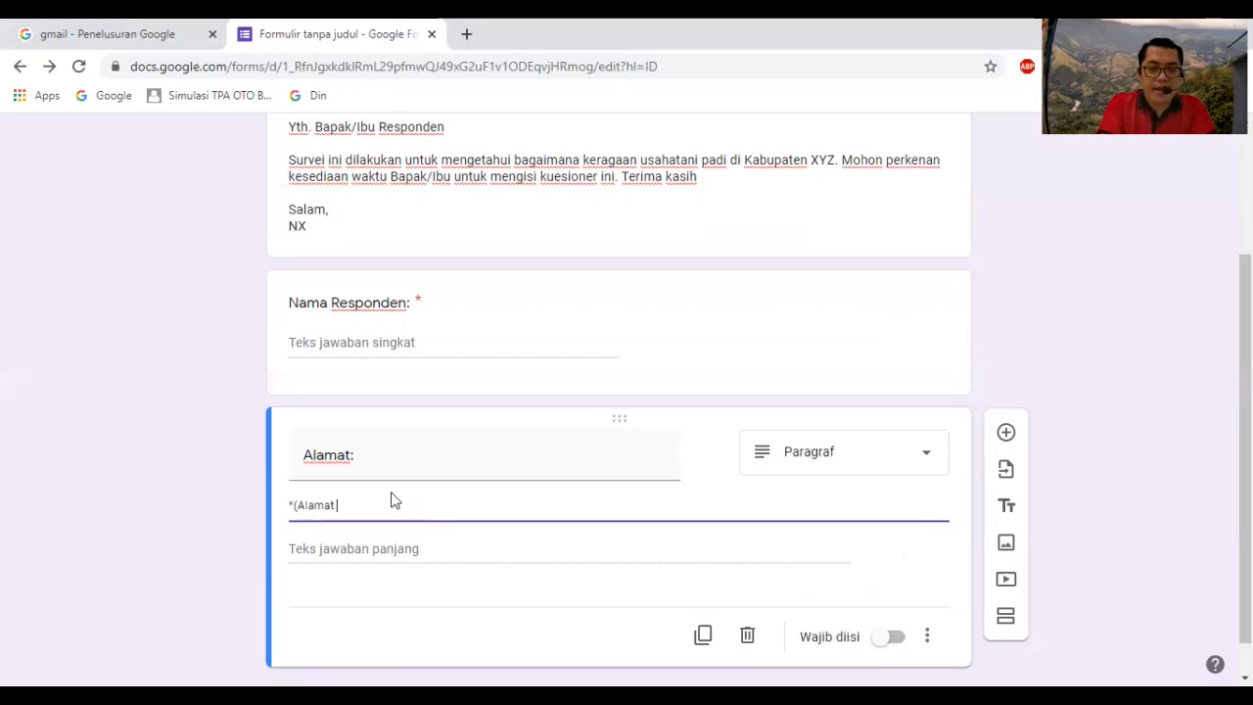
{"action": "type", "text": "domisil"}
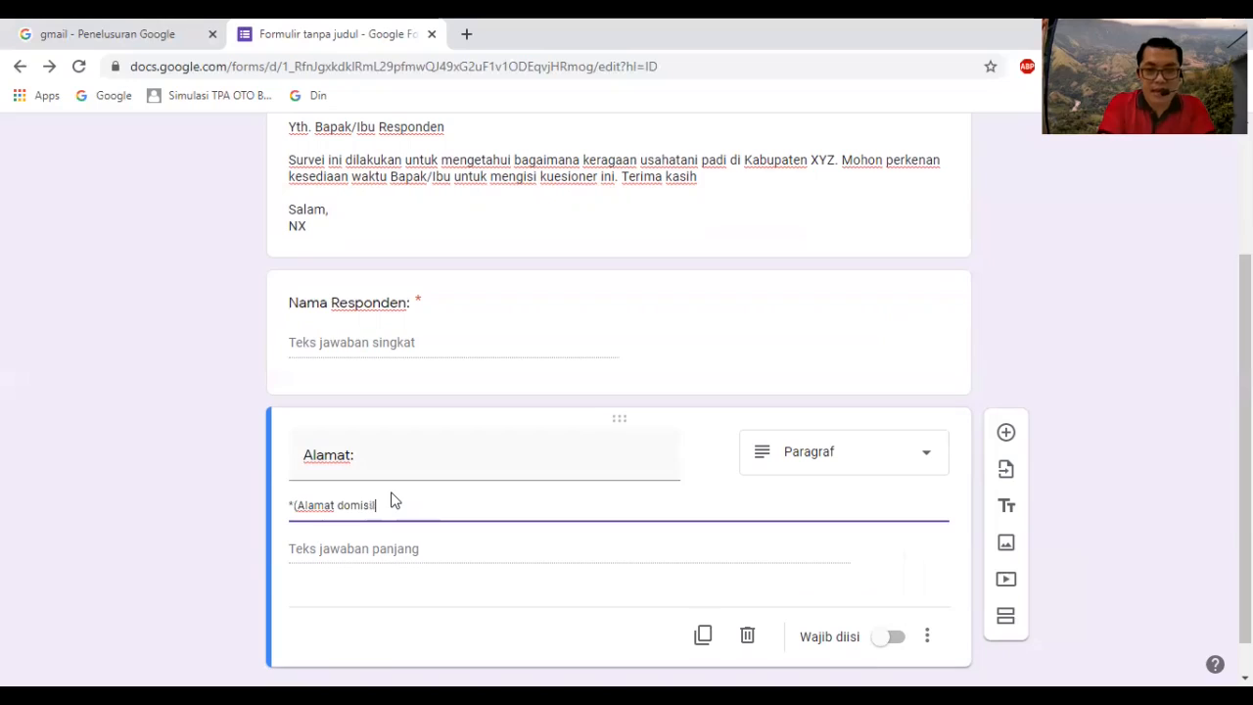
{"action": "type", "text": "i saat"}
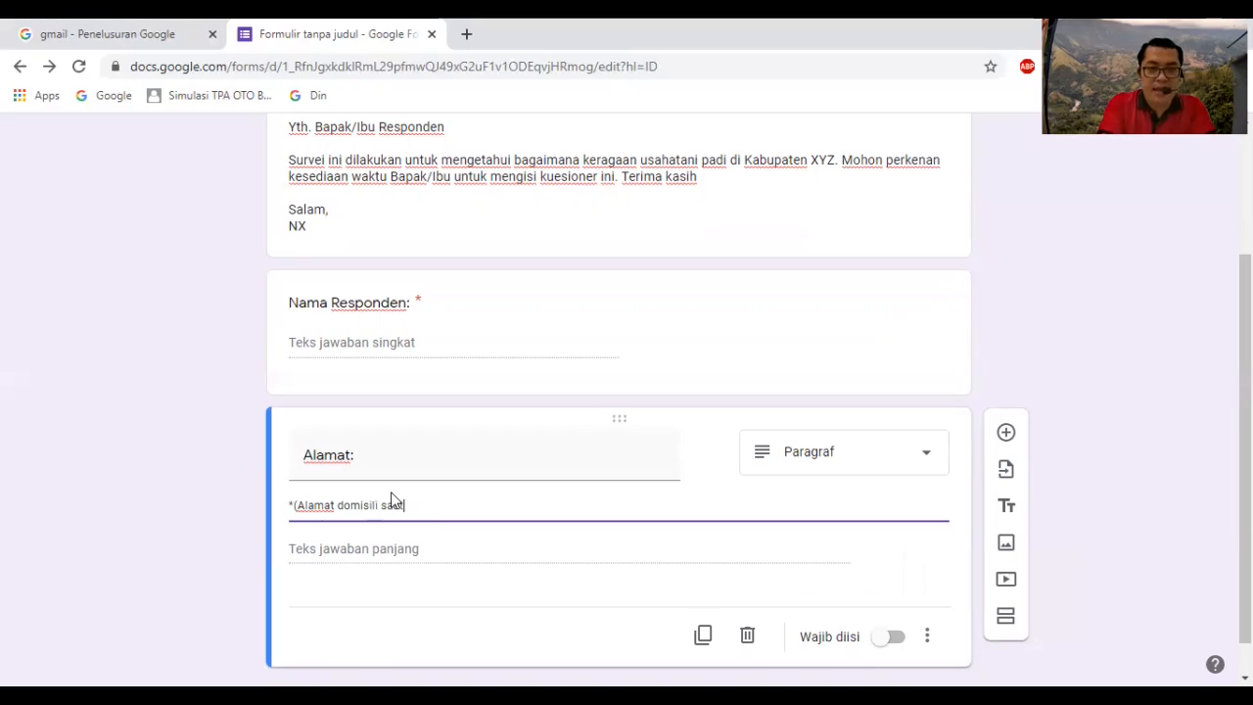
{"action": "type", "text": "ini)"}
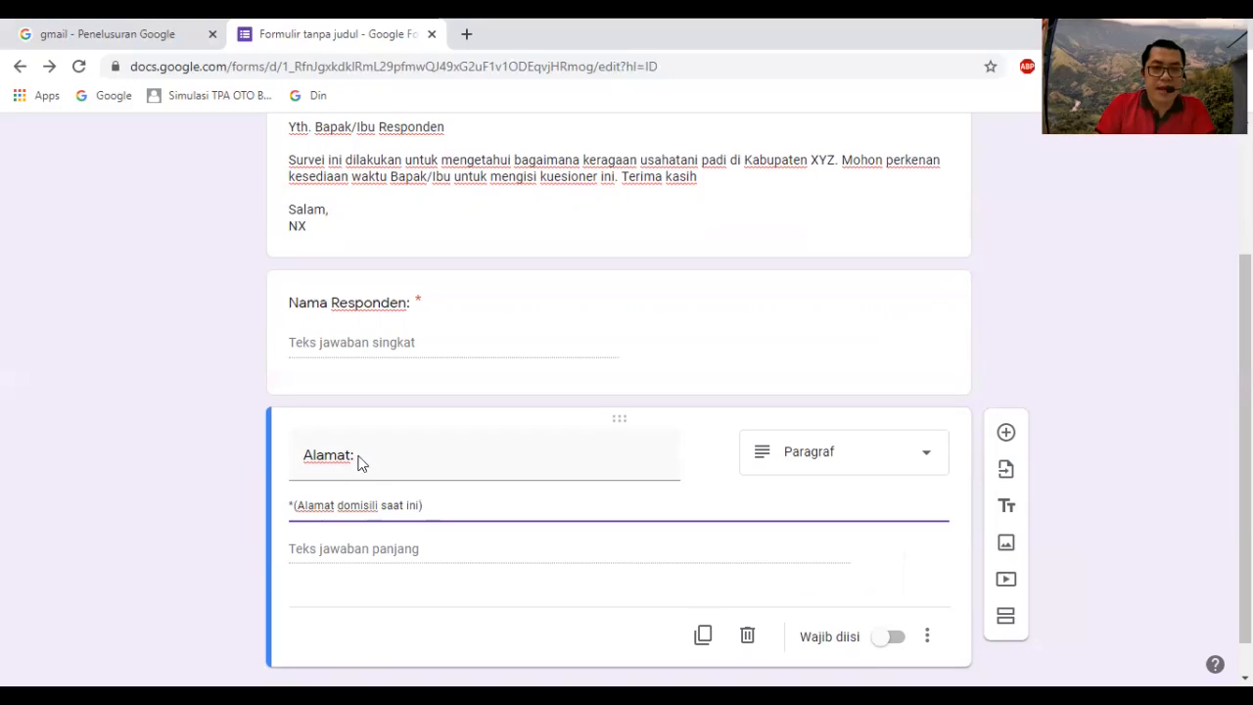
Append an asterisk to the address question's title so it reads "Alamat:*"
{"action": "left_click", "coordinate": [367, 454]}
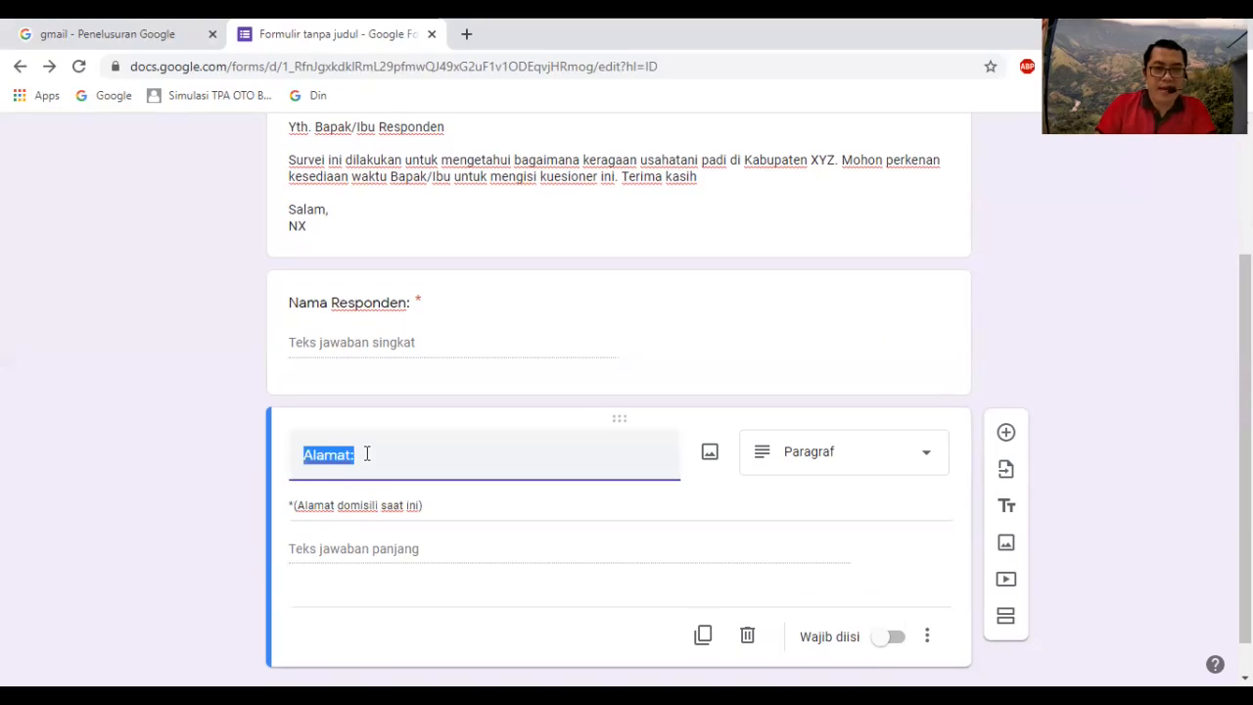
{"action": "left_click", "coordinate": [367, 455]}
{"action": "type", "text": "*"}
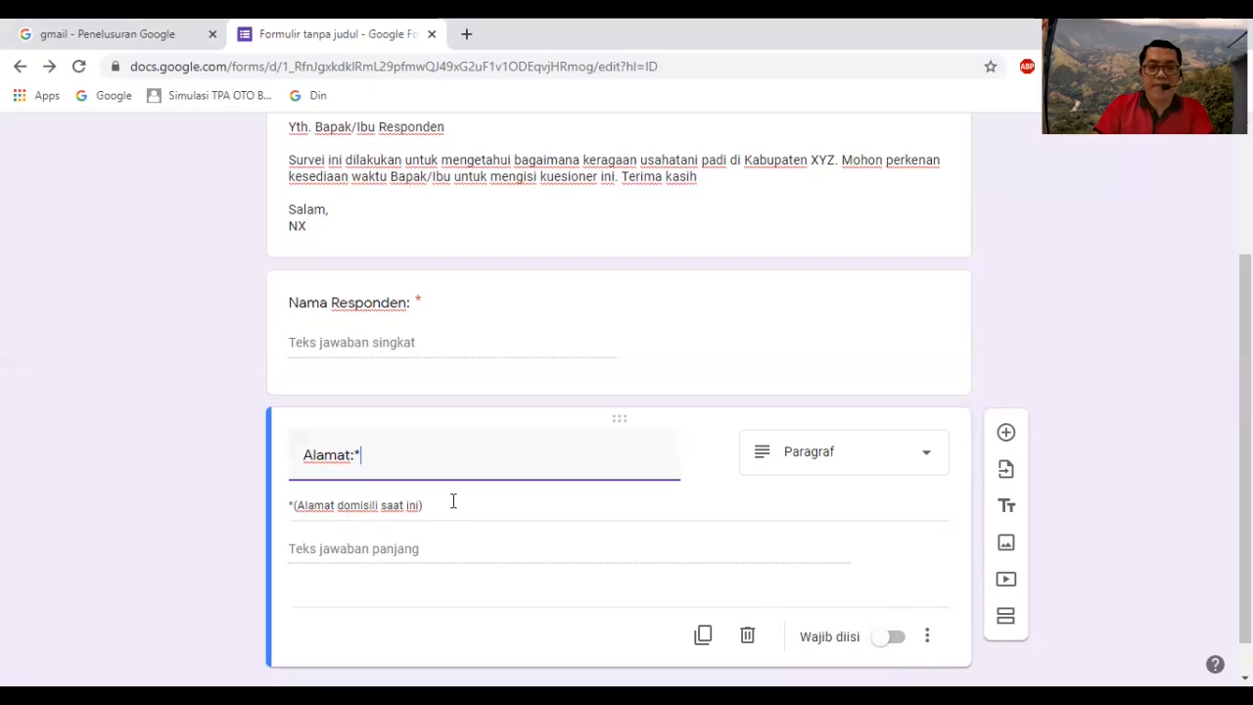
Add a new multiple-choice question below the address question with the text "Pendidikan Terakhir:"
{"action": "scroll", "coordinate": [452, 501], "scroll_direction": "down", "scroll_amount": 1}
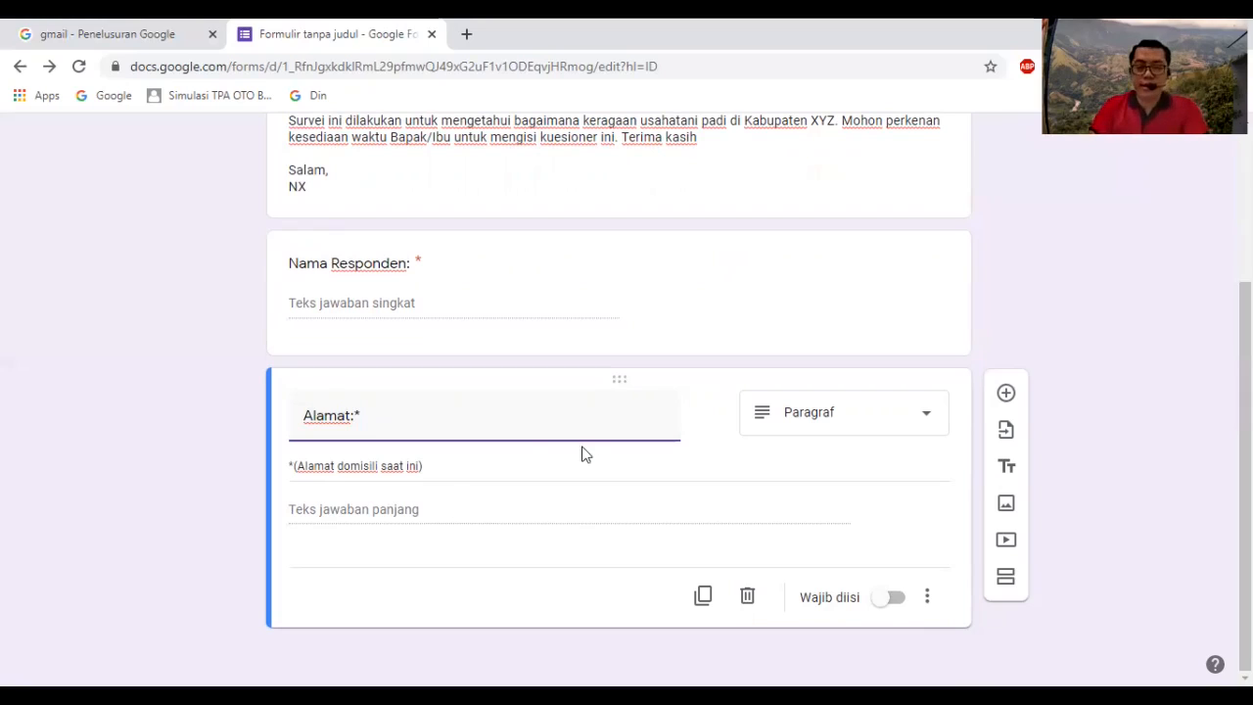
{"action": "left_click", "coordinate": [1006, 394]}
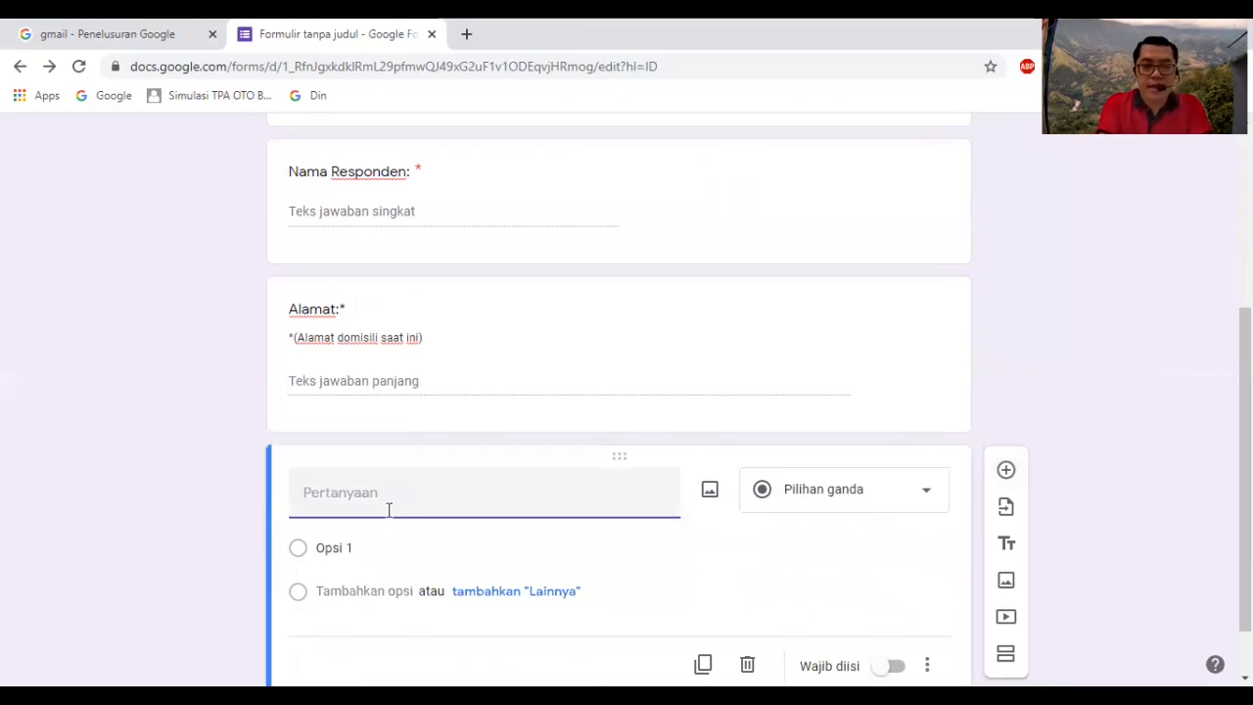
{"action": "type", "text": "Pendidikan "}
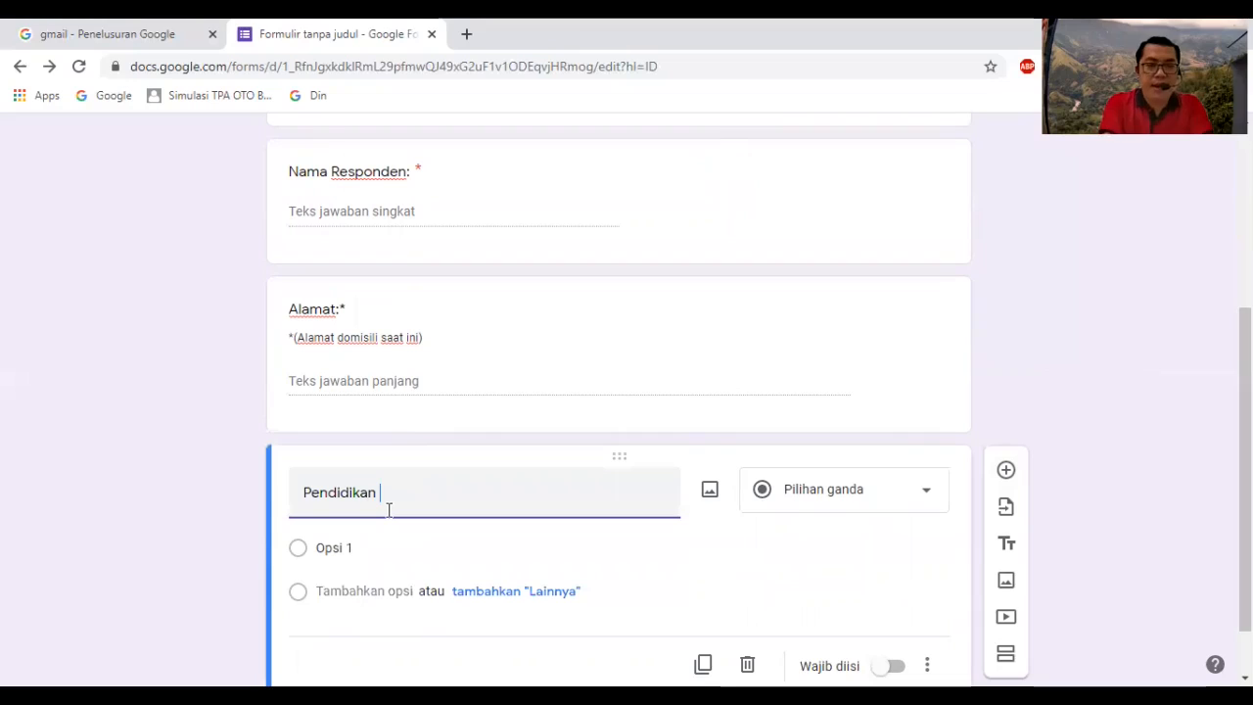
{"action": "type", "text": "Terakhir:"}
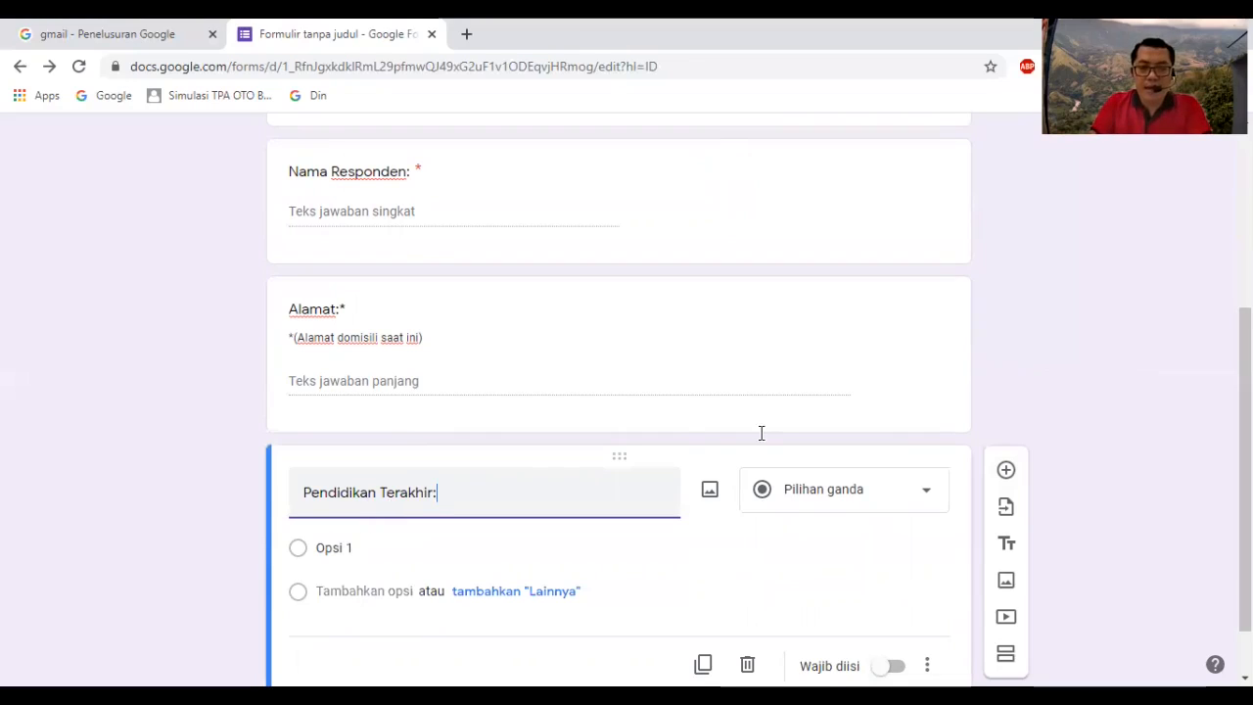
Replace the first answer option of "Pendidikan Terakhir:" with "Tidak Tamat SD"
{"action": "scroll", "coordinate": [602, 460], "scroll_direction": "down", "scroll_amount": 1}
{"action": "left_click", "coordinate": [375, 475]}
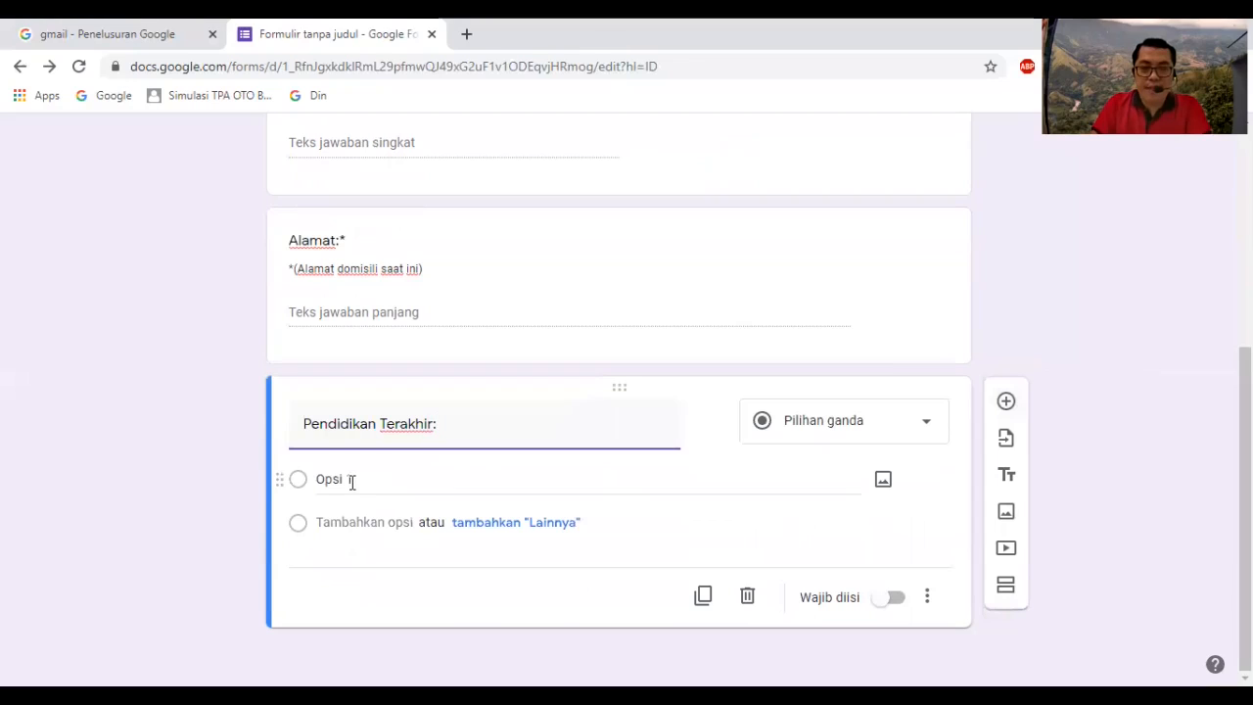
{"action": "left_click", "coordinate": [352, 481]}
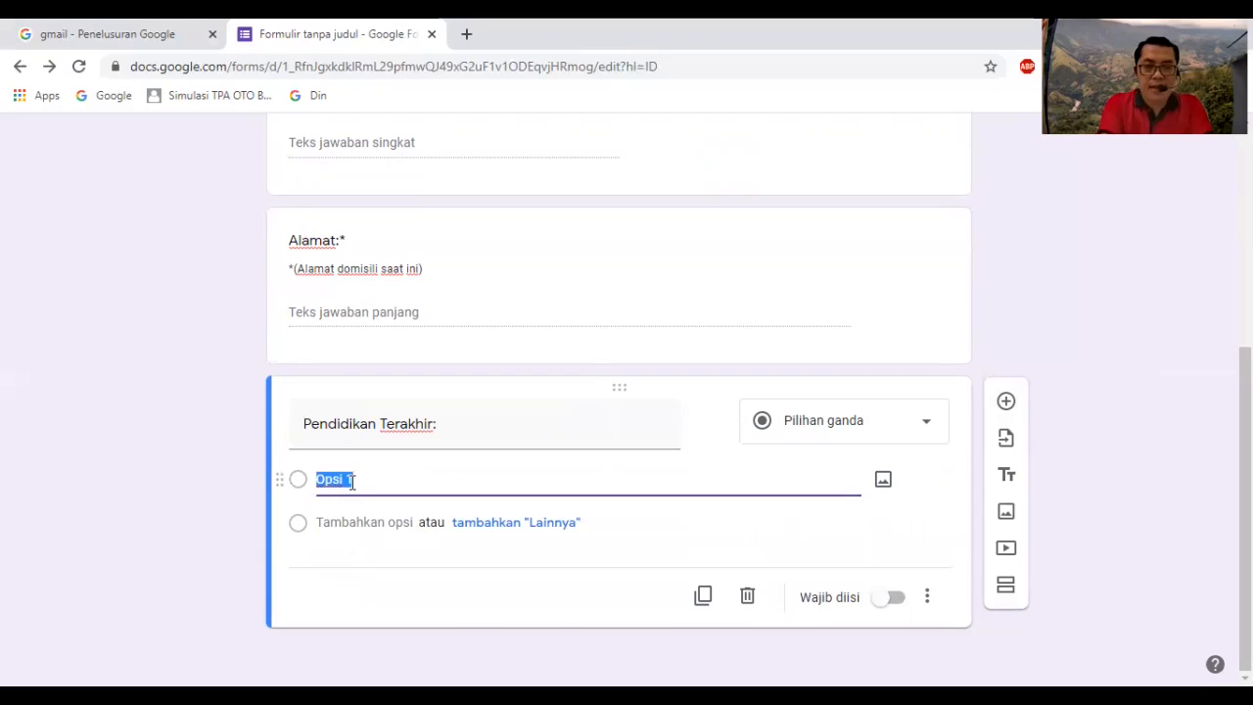
{"action": "type", "text": "Tidak Ta"}
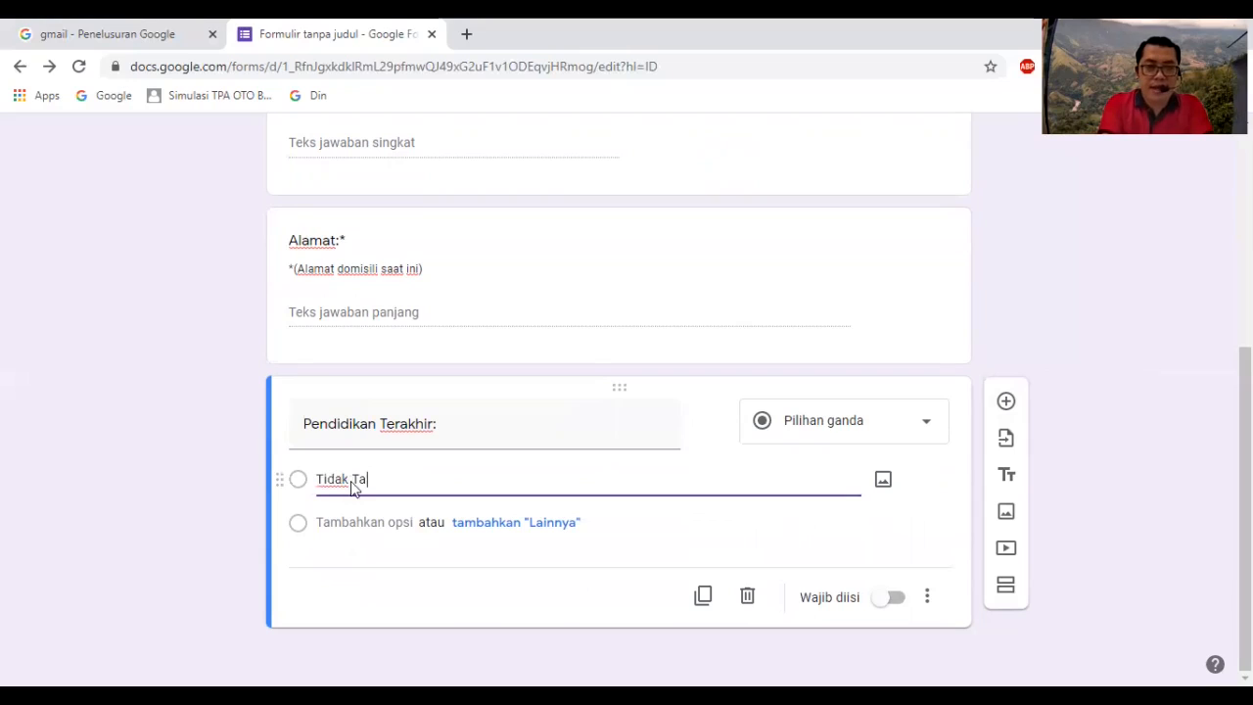
{"action": "type", "text": "mat SD"}
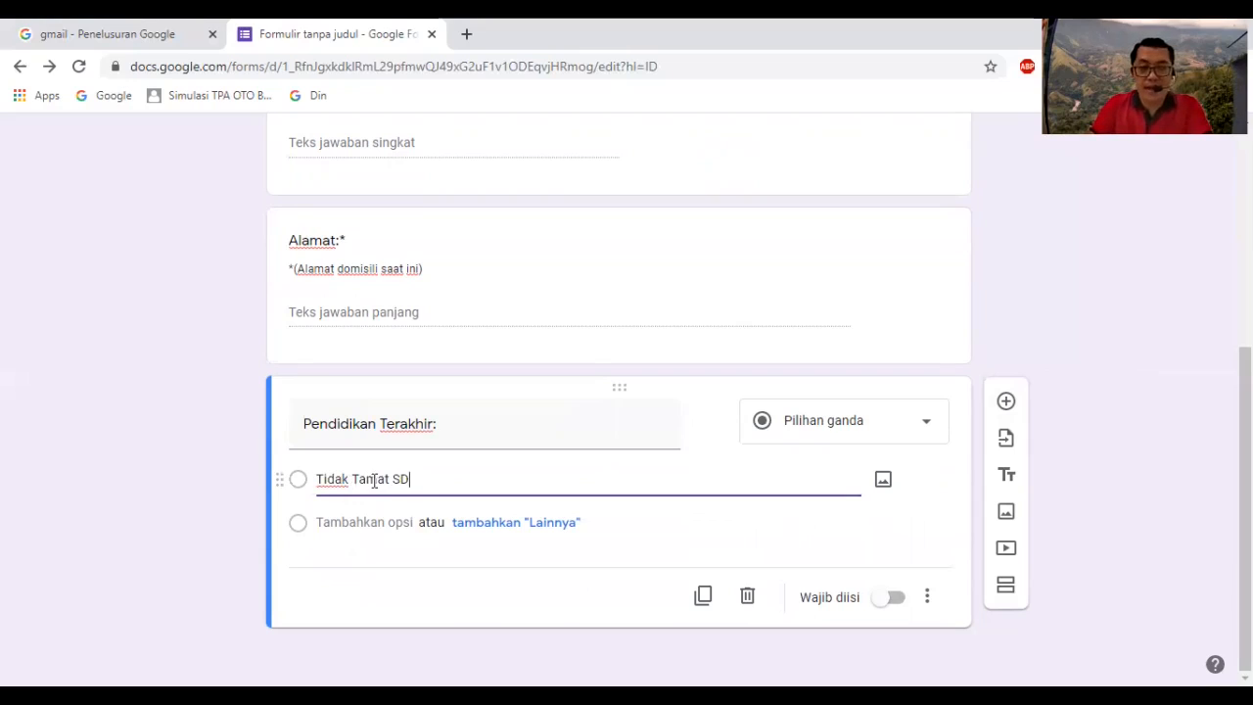
Add a second answer option to "Pendidikan Terakhir:" and word it simply as "SD"
{"action": "left_click", "coordinate": [339, 522]}
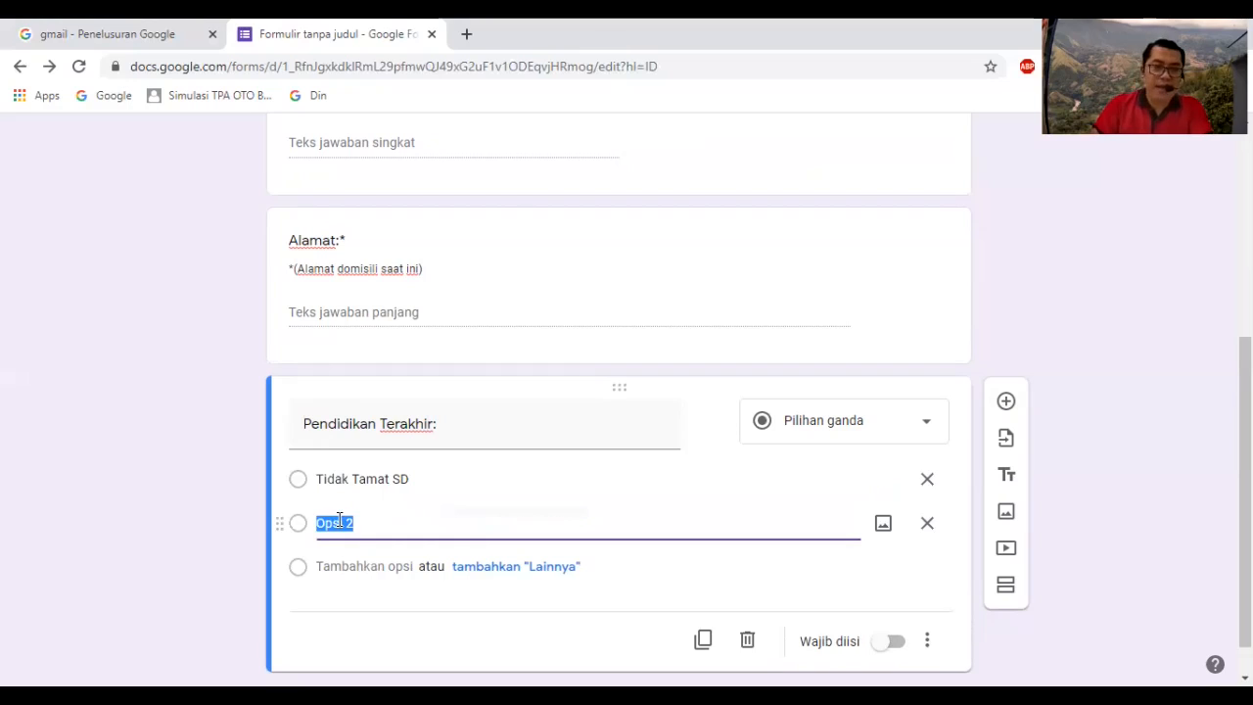
{"action": "type", "text": "Tama"}
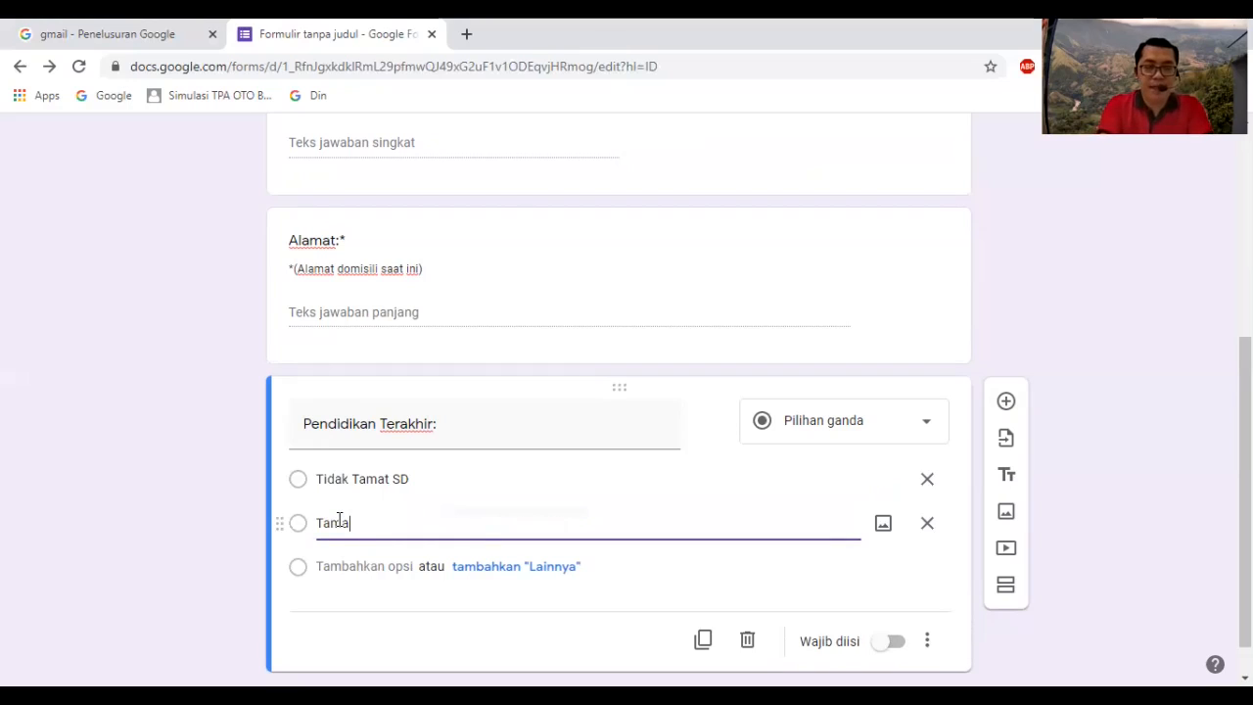
{"action": "type", "text": "t SD"}
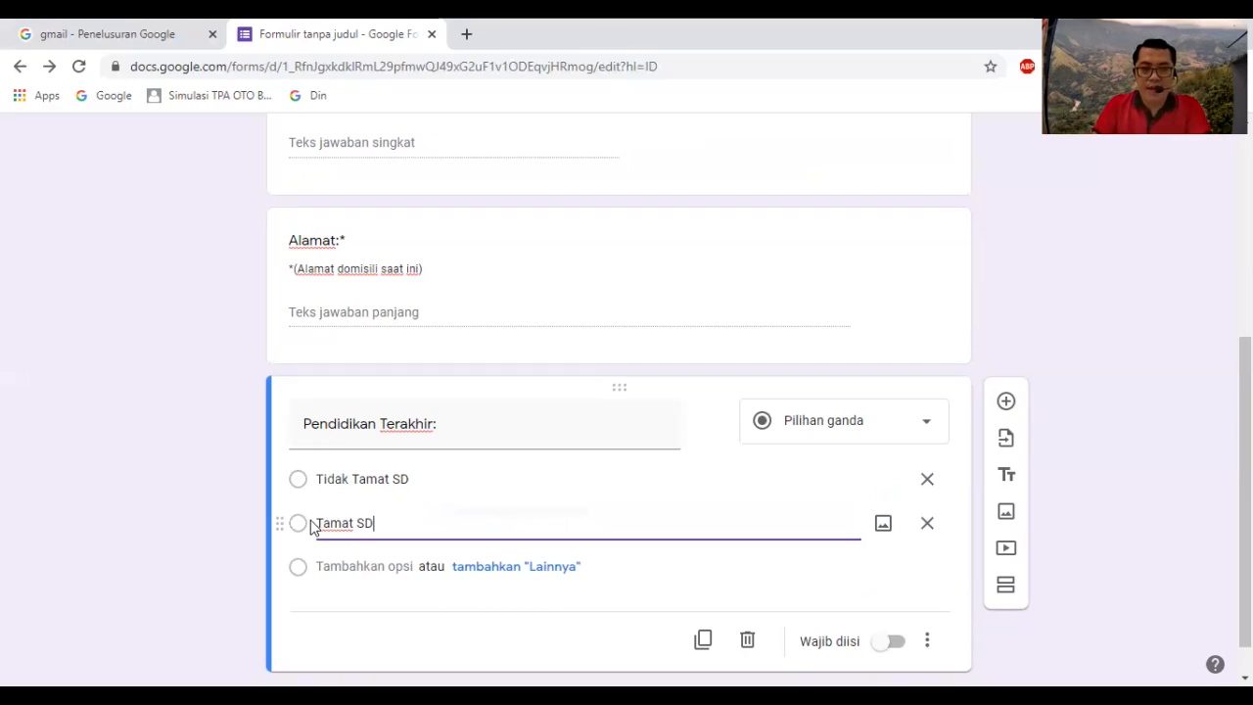
{"action": "double_click", "coordinate": [310, 522]}
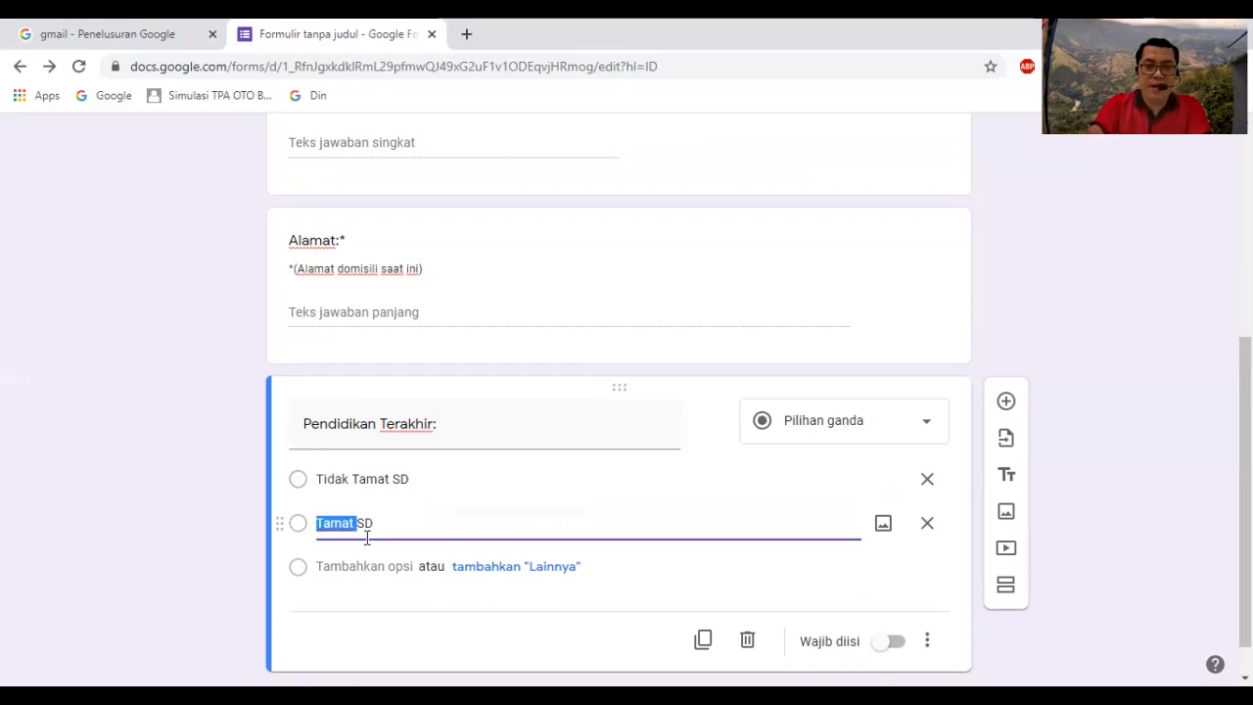
{"action": "key", "text": "BackSpace"}
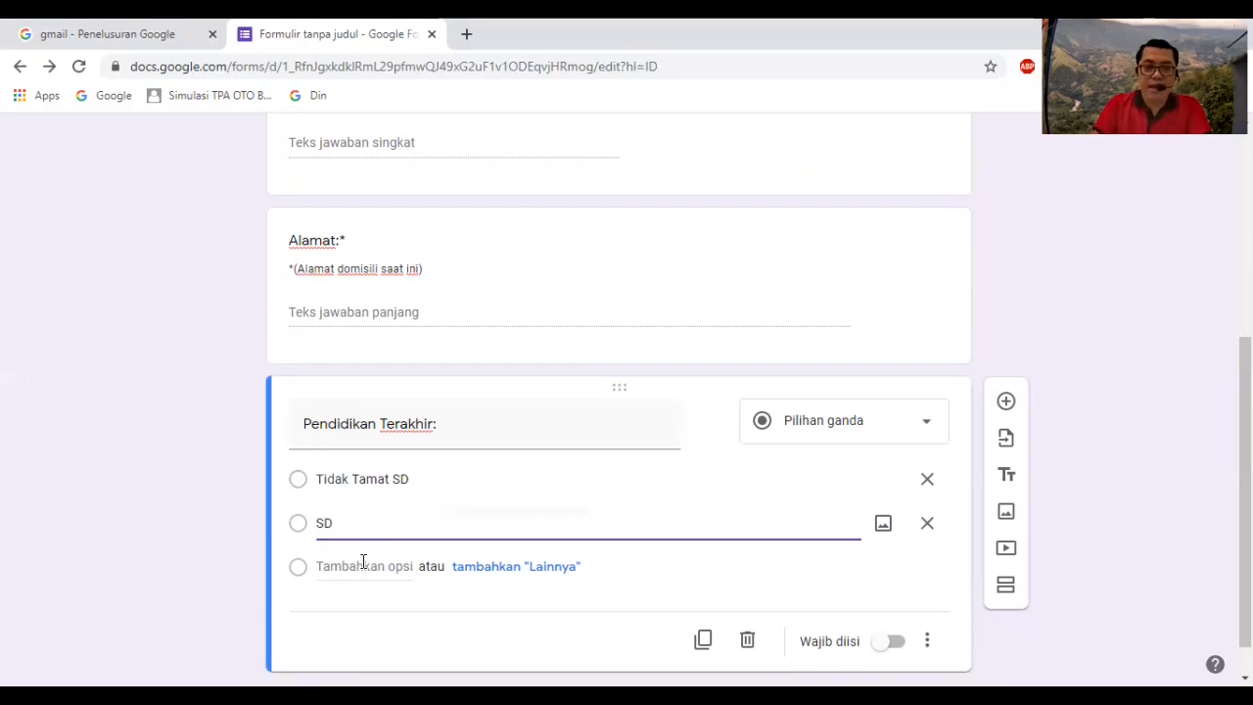
Add "SMP" and "SMA" as the third and fourth answer options of "Pendidikan Terakhir:"
{"action": "left_click", "coordinate": [363, 566]}
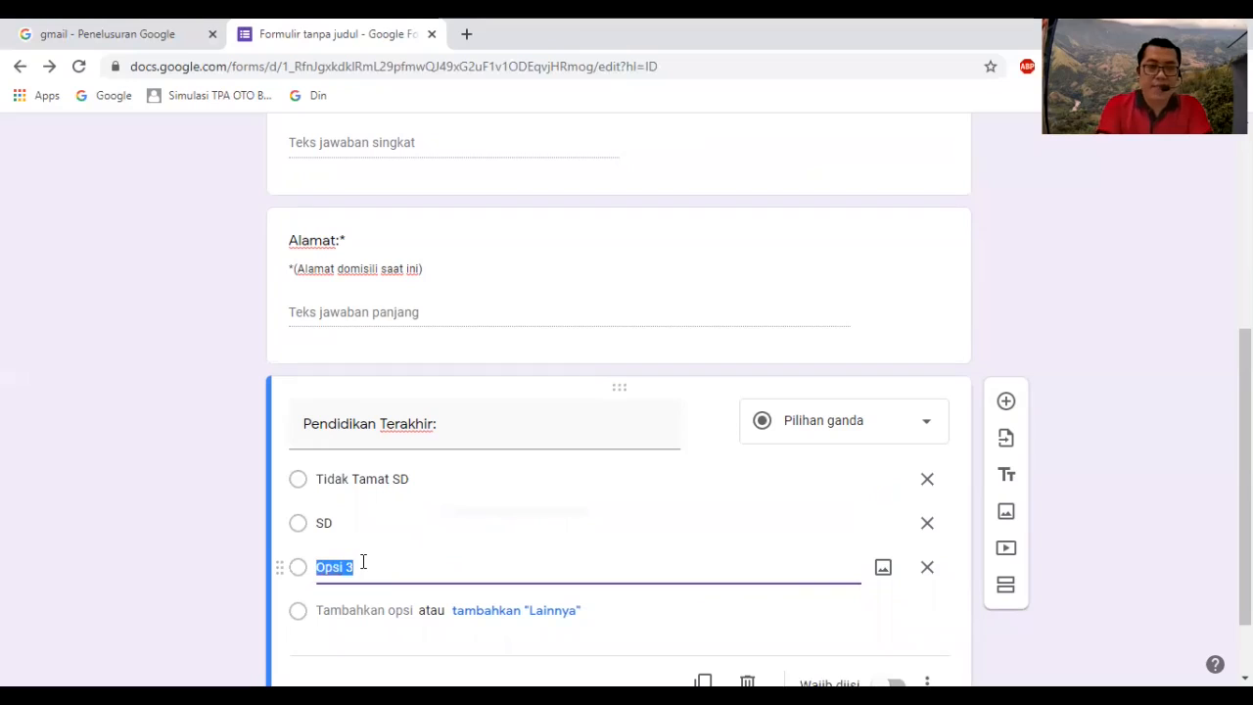
{"action": "type", "text": "SMP"}
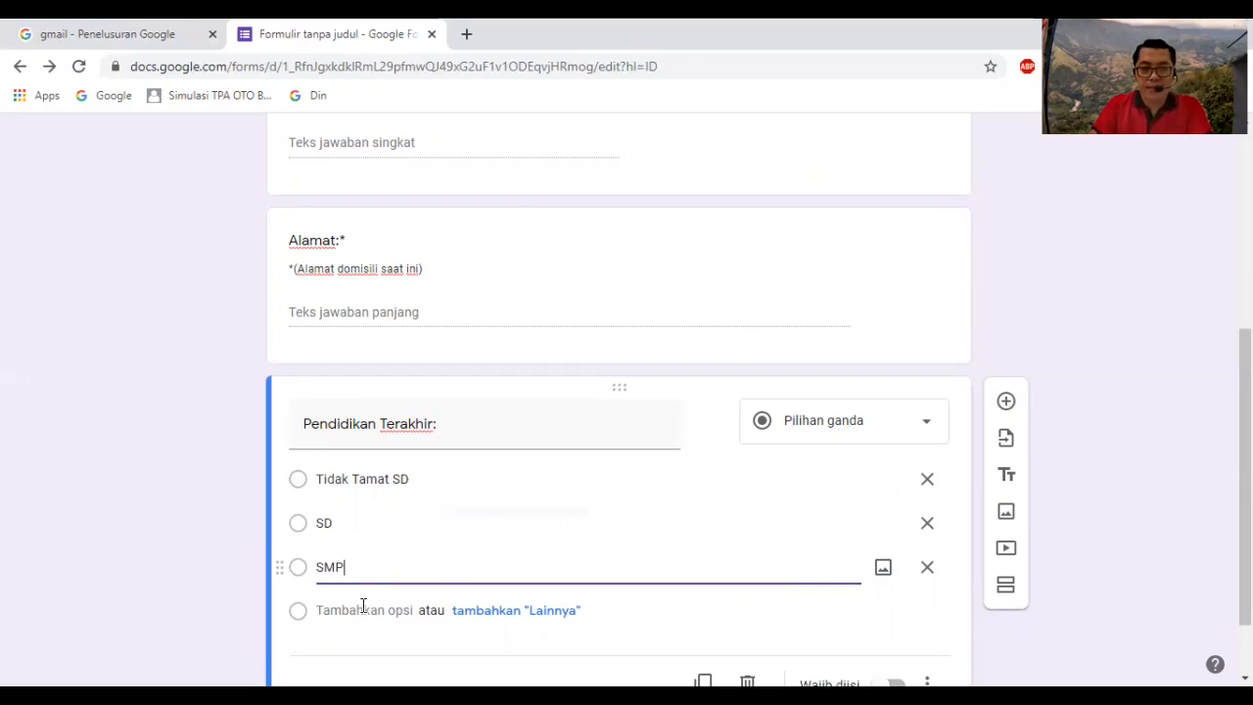
{"action": "left_click", "coordinate": [364, 609]}
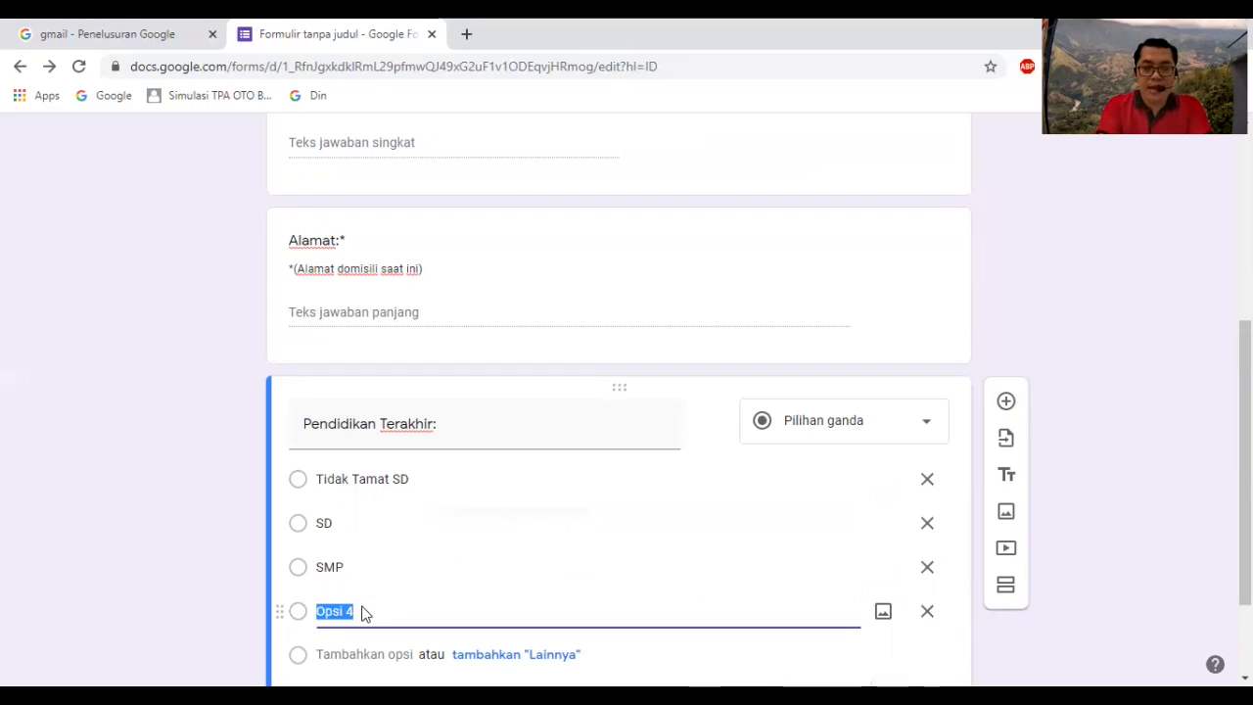
{"action": "type", "text": "SMA"}
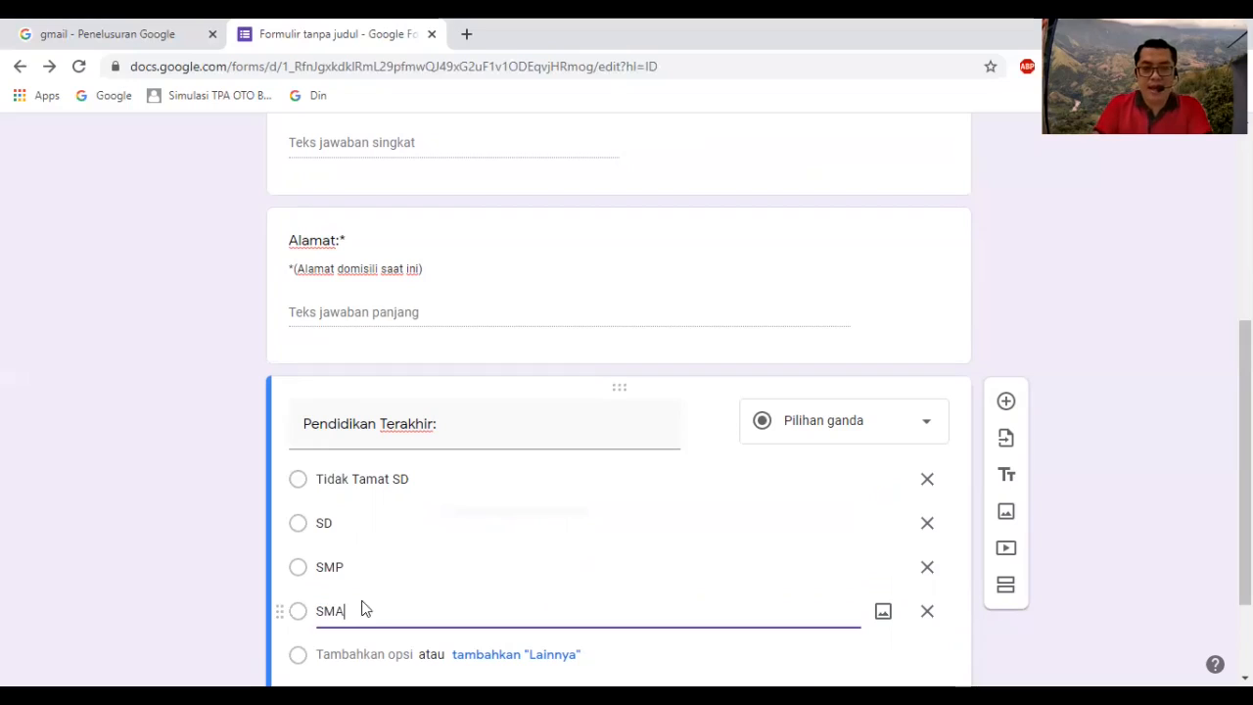
{"action": "scroll", "coordinate": [357, 563], "scroll_direction": "down", "scroll_amount": 1}
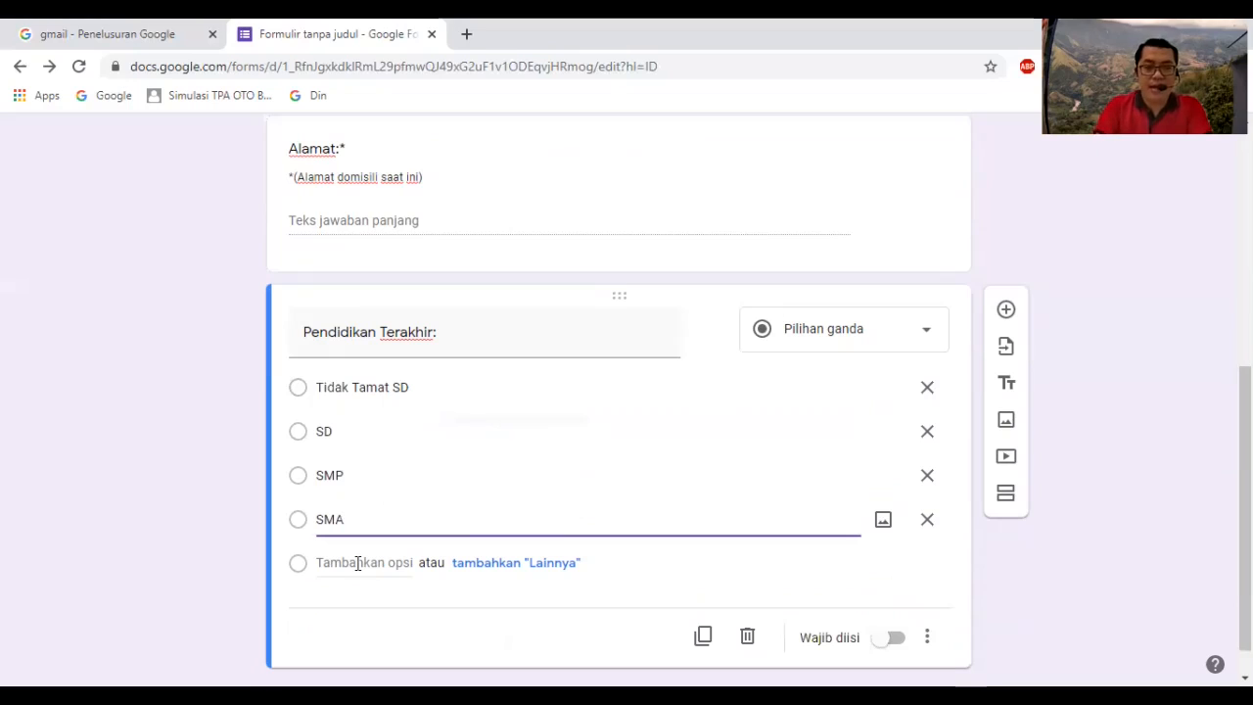
Add "S1" as the fifth answer option of "Pendidikan Terakhir:", followed by an open "Lainnya" option
{"action": "left_click", "coordinate": [357, 563]}
{"action": "type", "text": "S1"}
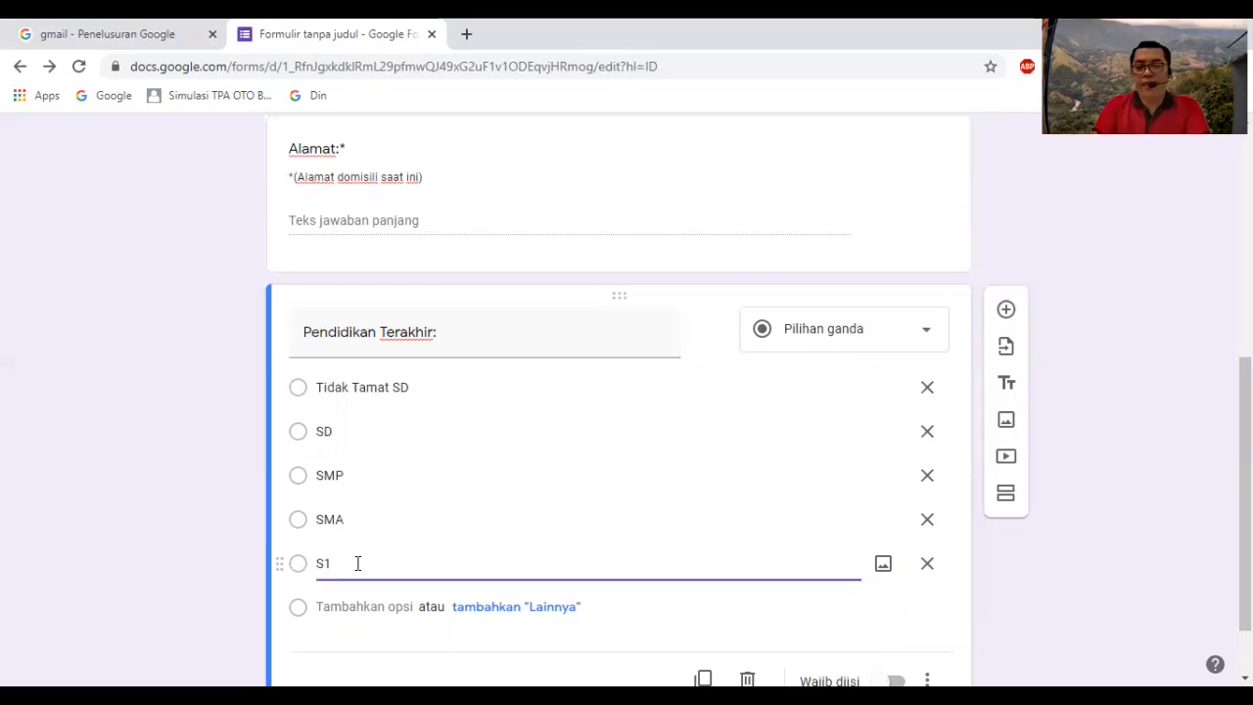
{"action": "scroll", "coordinate": [361, 561], "scroll_direction": "down", "scroll_amount": 1}
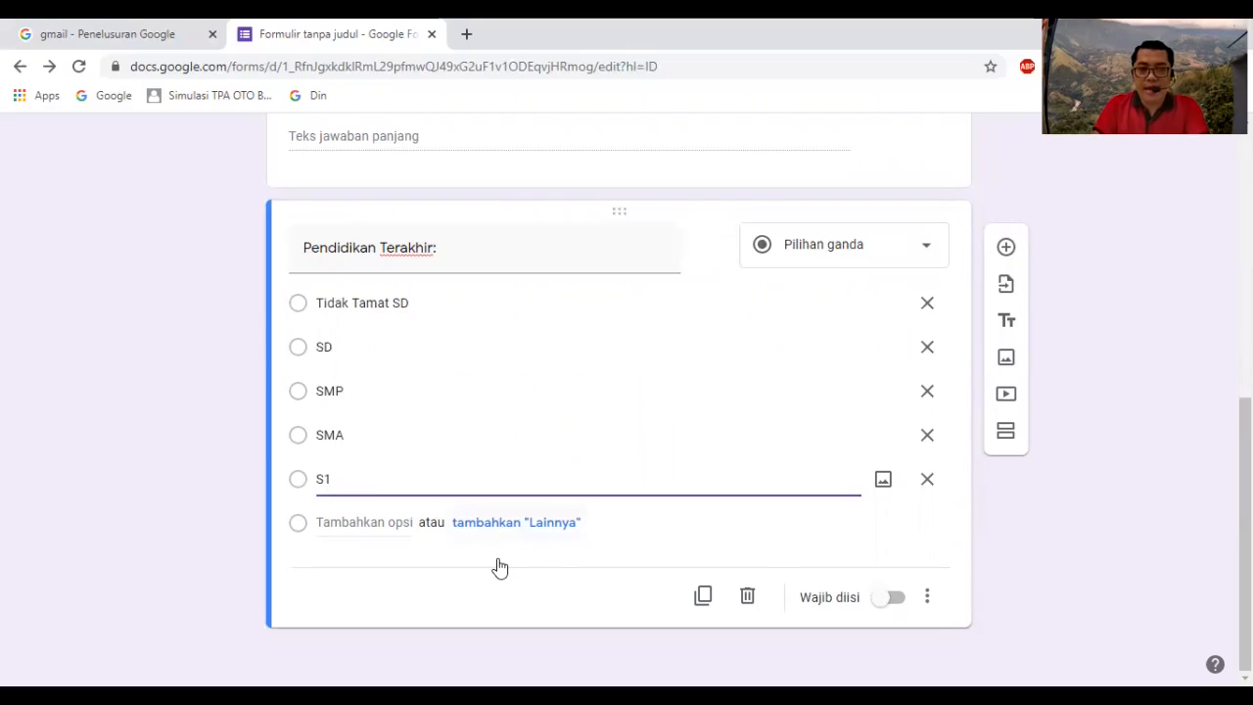
{"action": "left_click", "coordinate": [460, 522]}
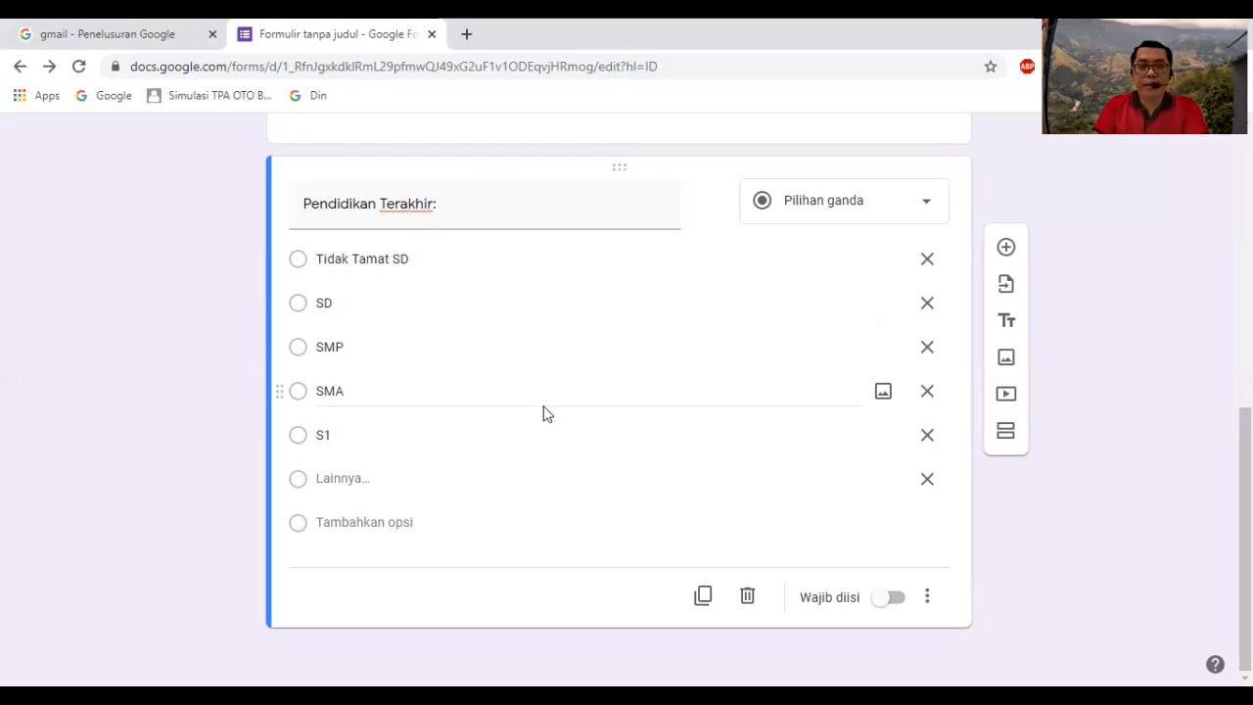
Add a new question below "Pendidikan Terakhir:" with the text "Selain tanaman padi, tanaman pangan apa saja yang ditanam?"
{"action": "left_click", "coordinate": [1006, 247]}
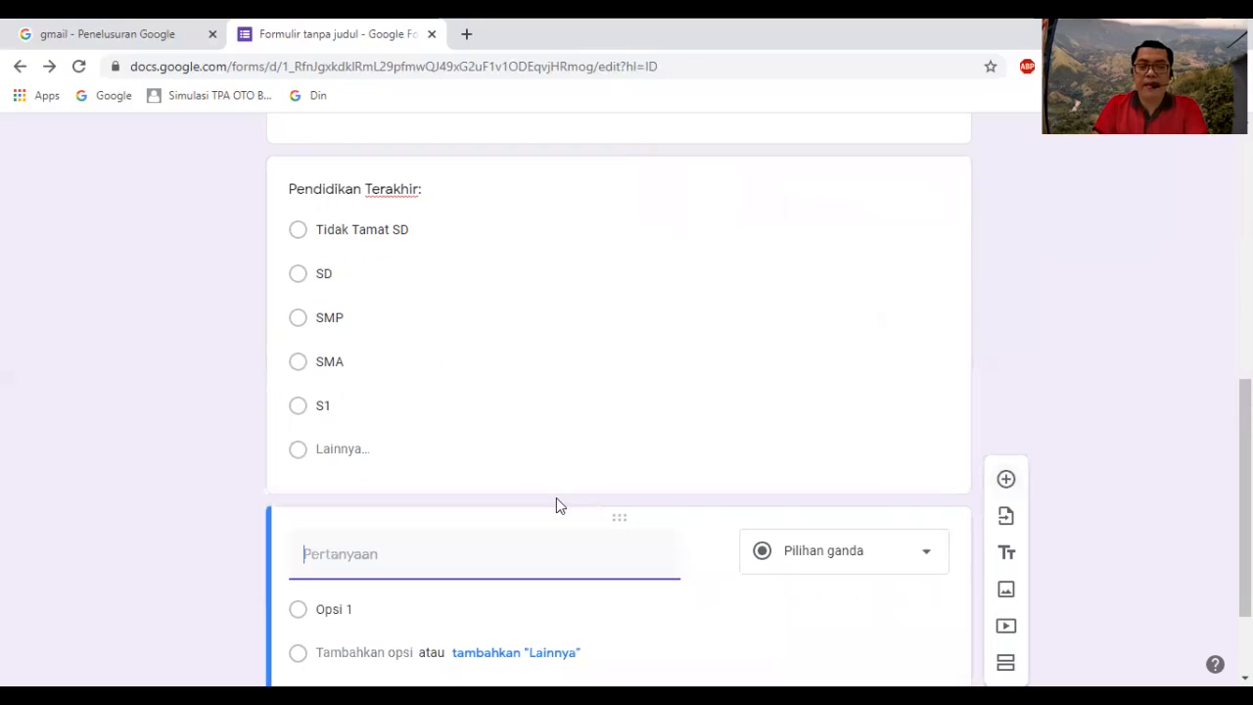
{"action": "left_click", "coordinate": [924, 565]}
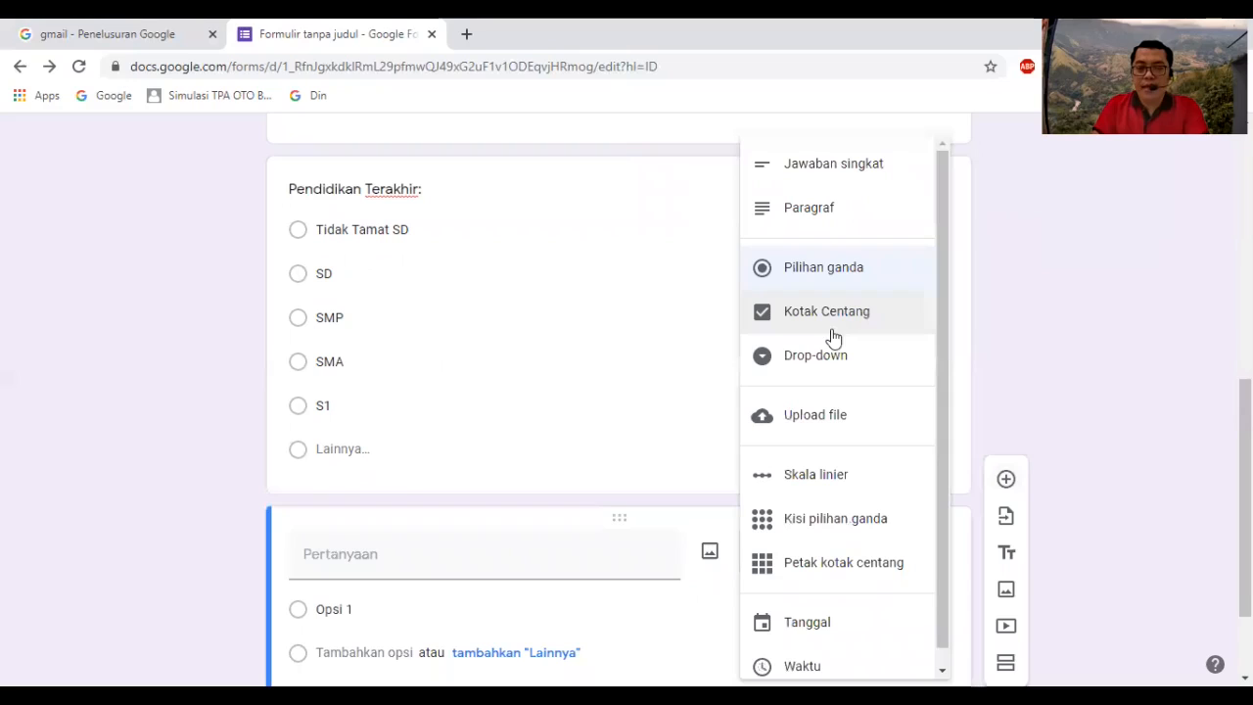
{"action": "left_click", "coordinate": [440, 561]}
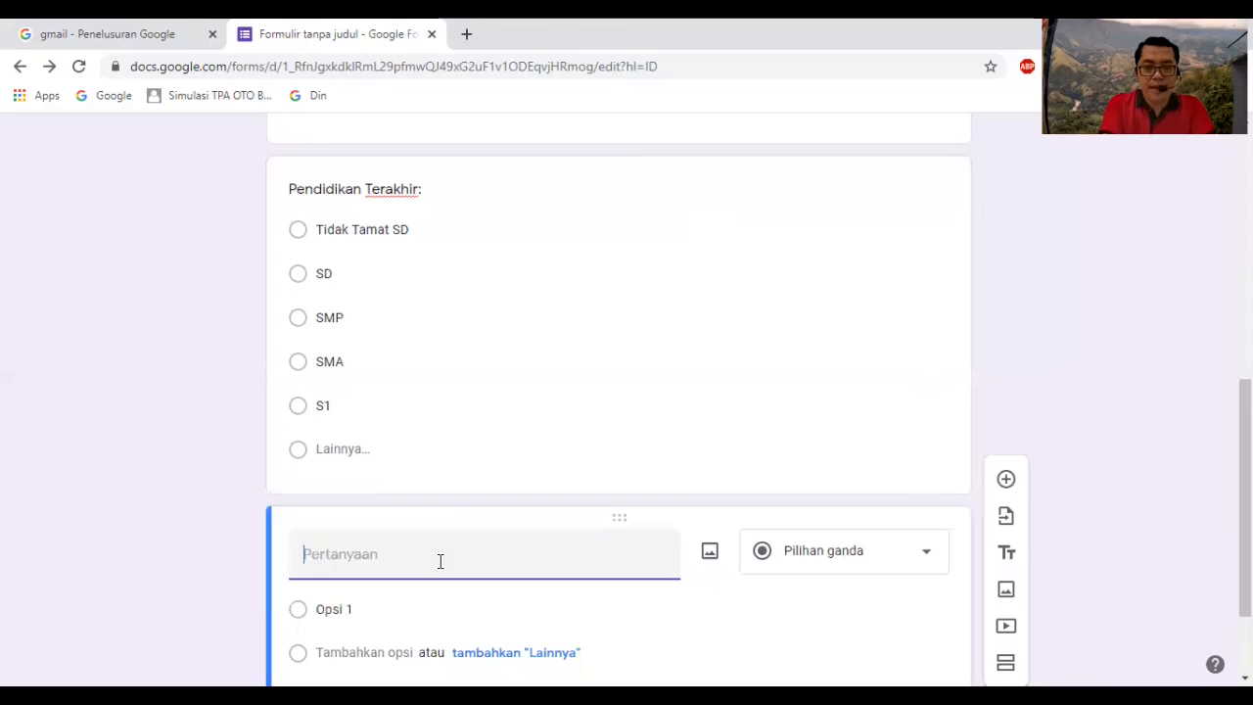
{"action": "type", "text": "Se"}
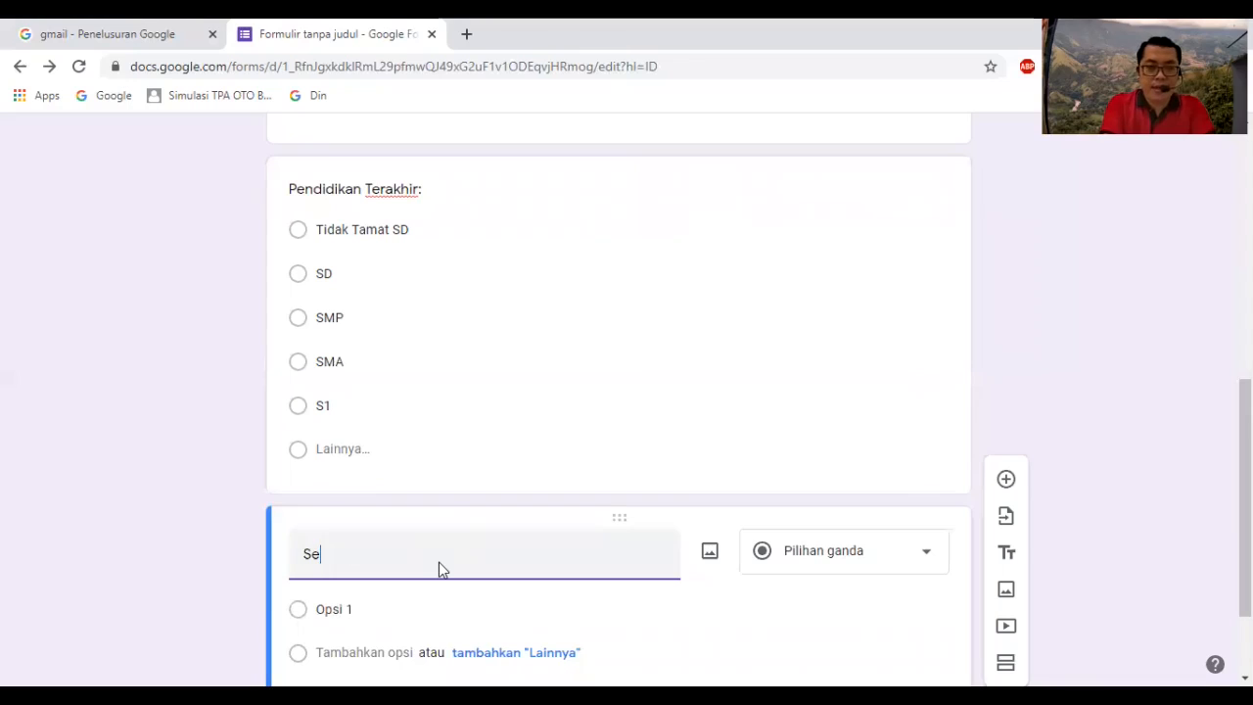
{"action": "type", "text": "lain tanaman "}
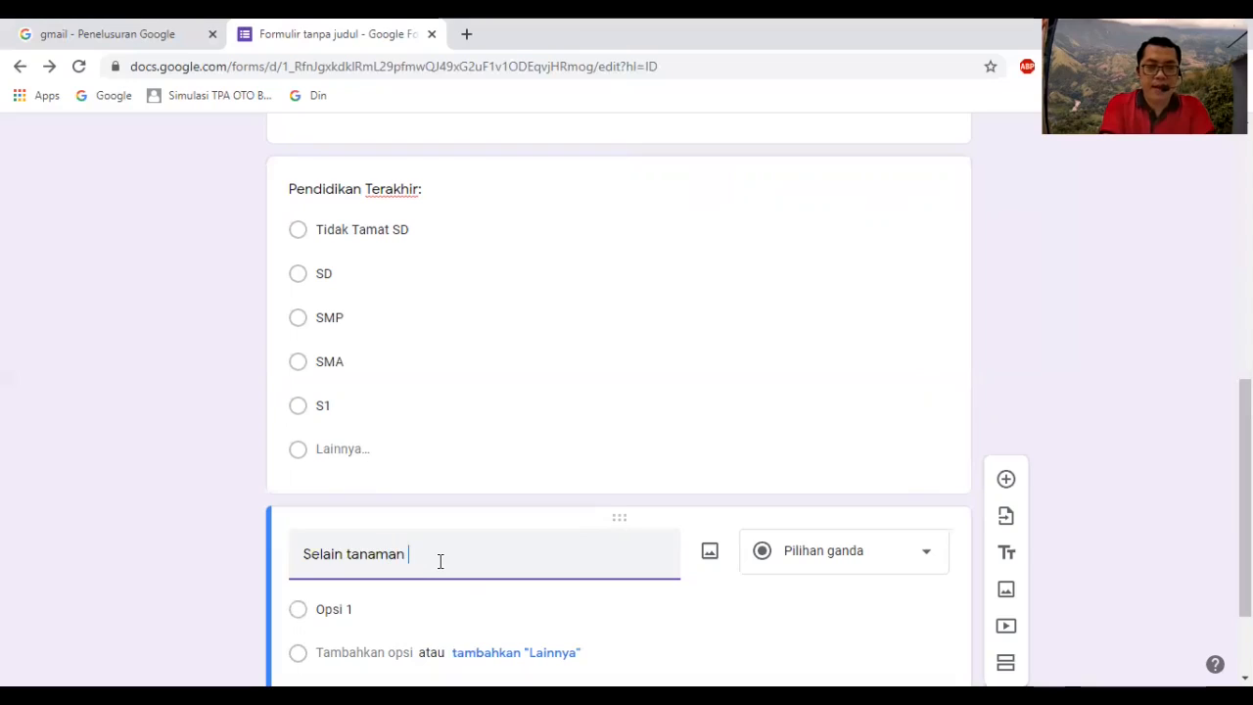
{"action": "type", "text": "padi, tanaman "}
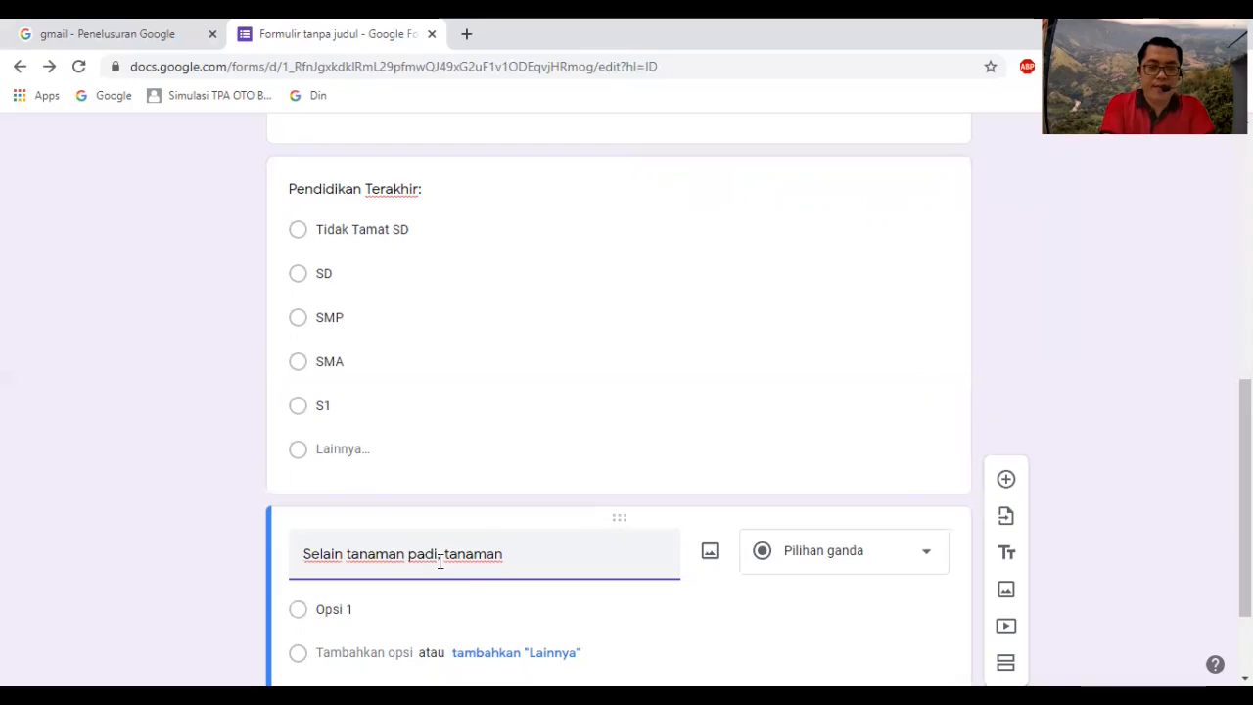
{"action": "type", "text": "pangan apa sa"}
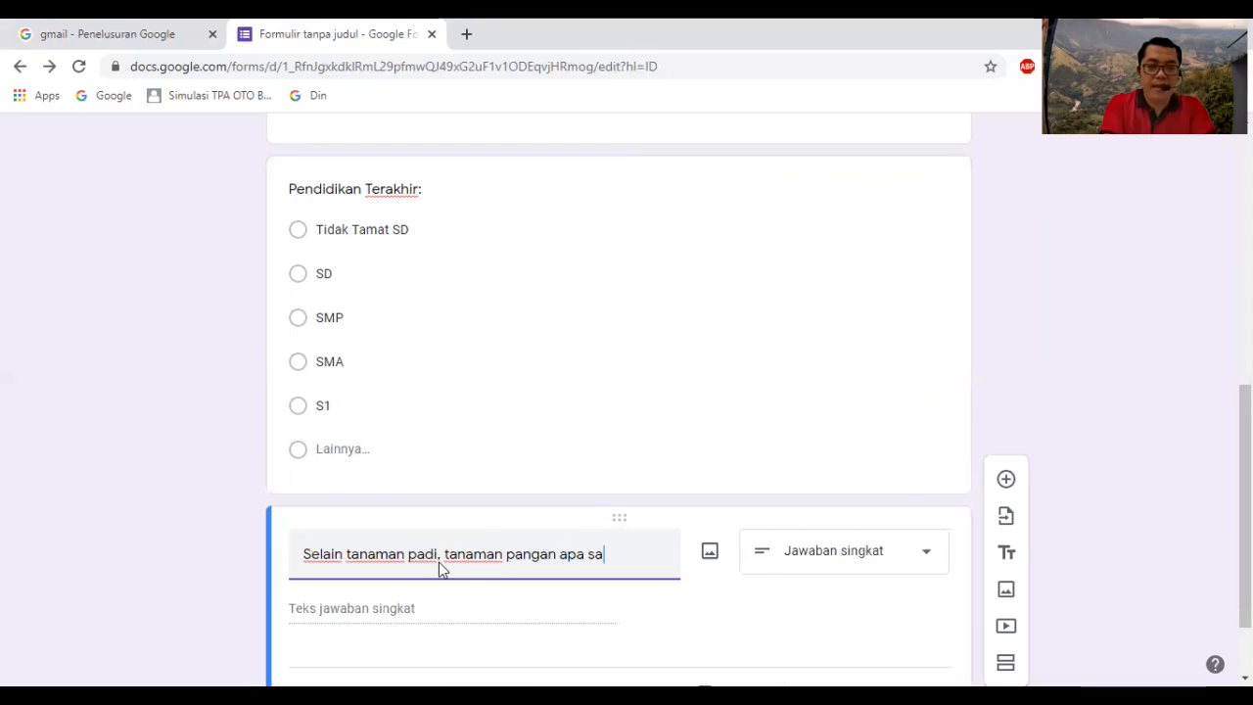
{"action": "type", "text": "ja yang ditanam"}
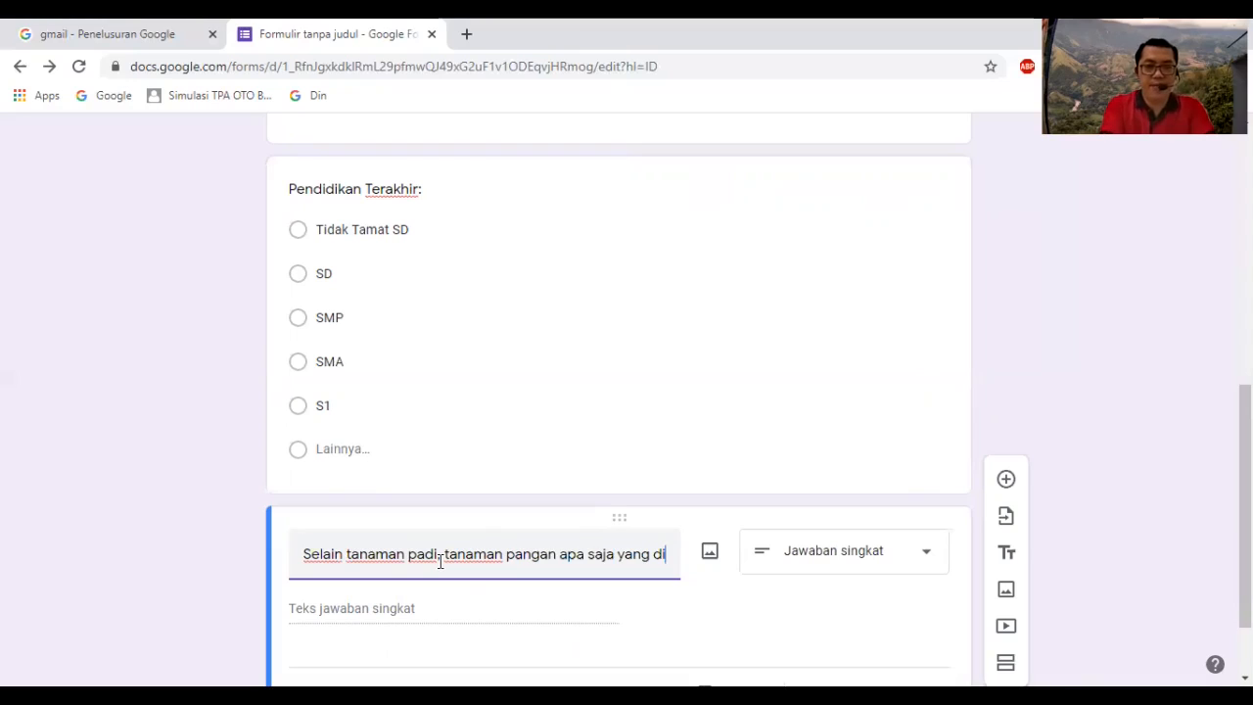
{"action": "type", "text": "?"}
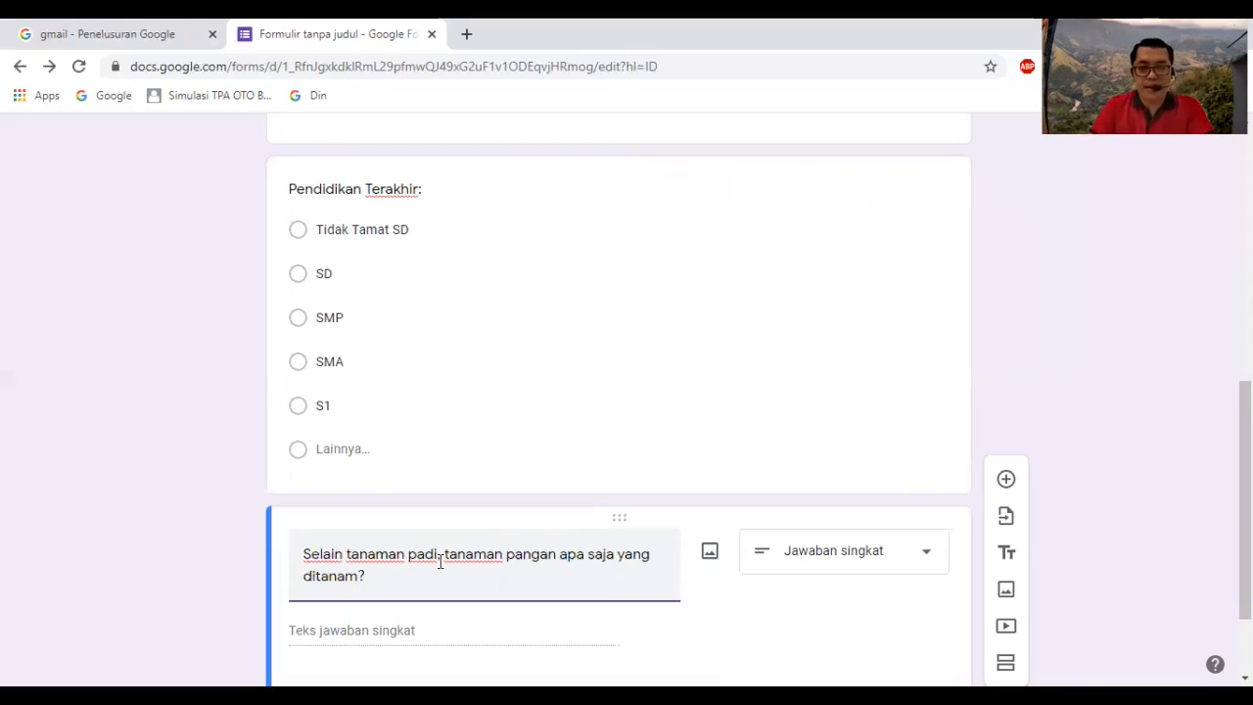
{"action": "left_click", "coordinate": [441, 558]}
{"action": "type", "text": ","}
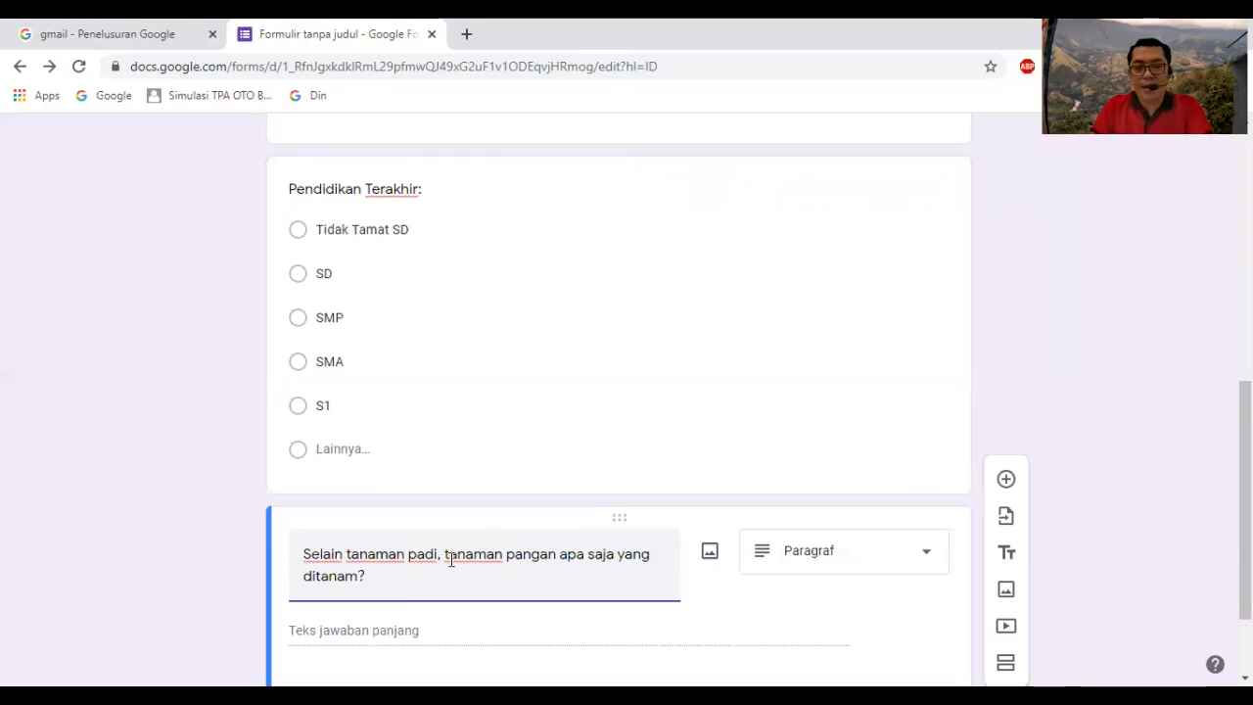
Change the answer type of the food-crop question to "Kotak Centang" so several answers can be ticked
{"action": "scroll", "coordinate": [473, 532], "scroll_direction": "down", "scroll_amount": 1}
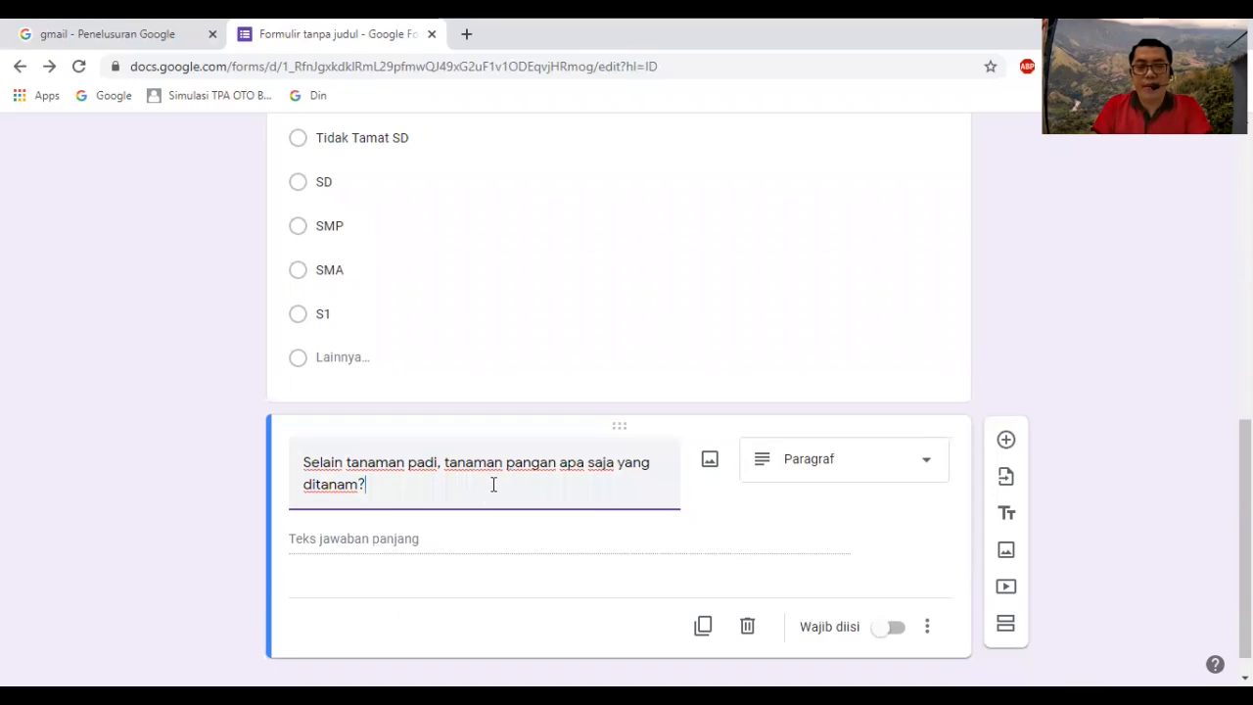
{"action": "left_click", "coordinate": [925, 469]}
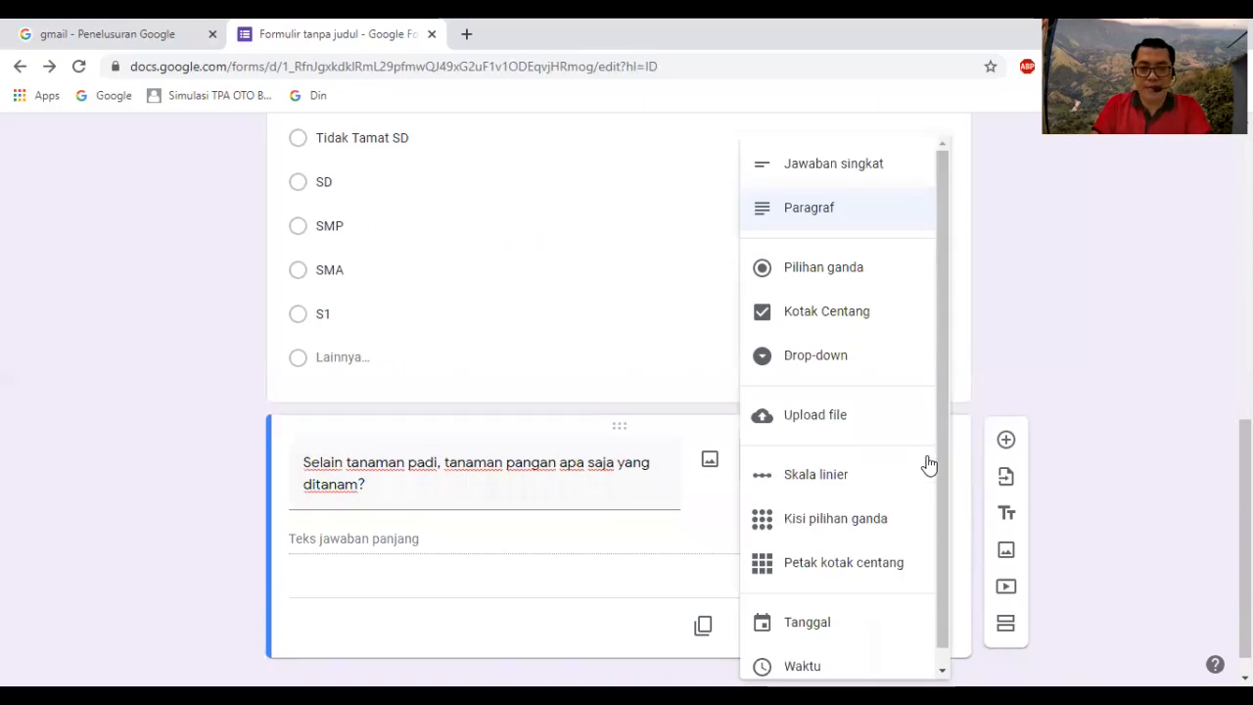
{"action": "left_click", "coordinate": [835, 320]}
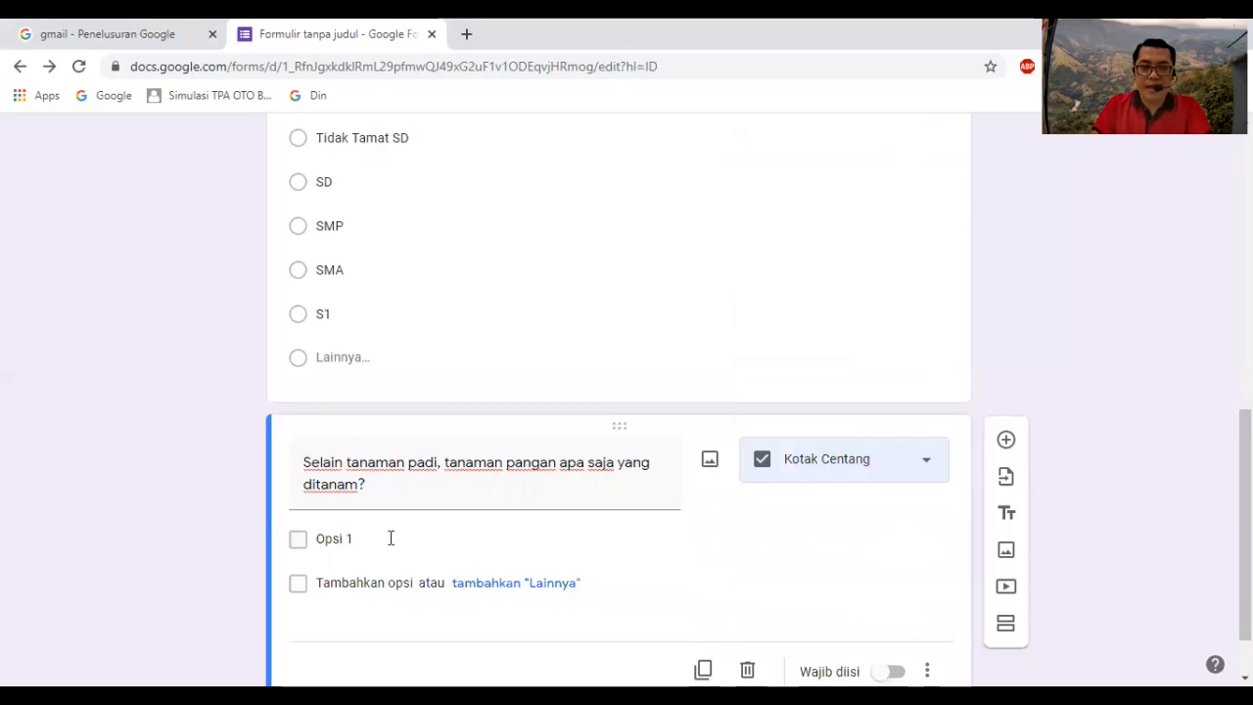
Enter "Jagung", "Ubi" and "Ketela Pohon" as the first three checkbox options of the food-crop question
{"action": "left_click", "coordinate": [389, 537]}
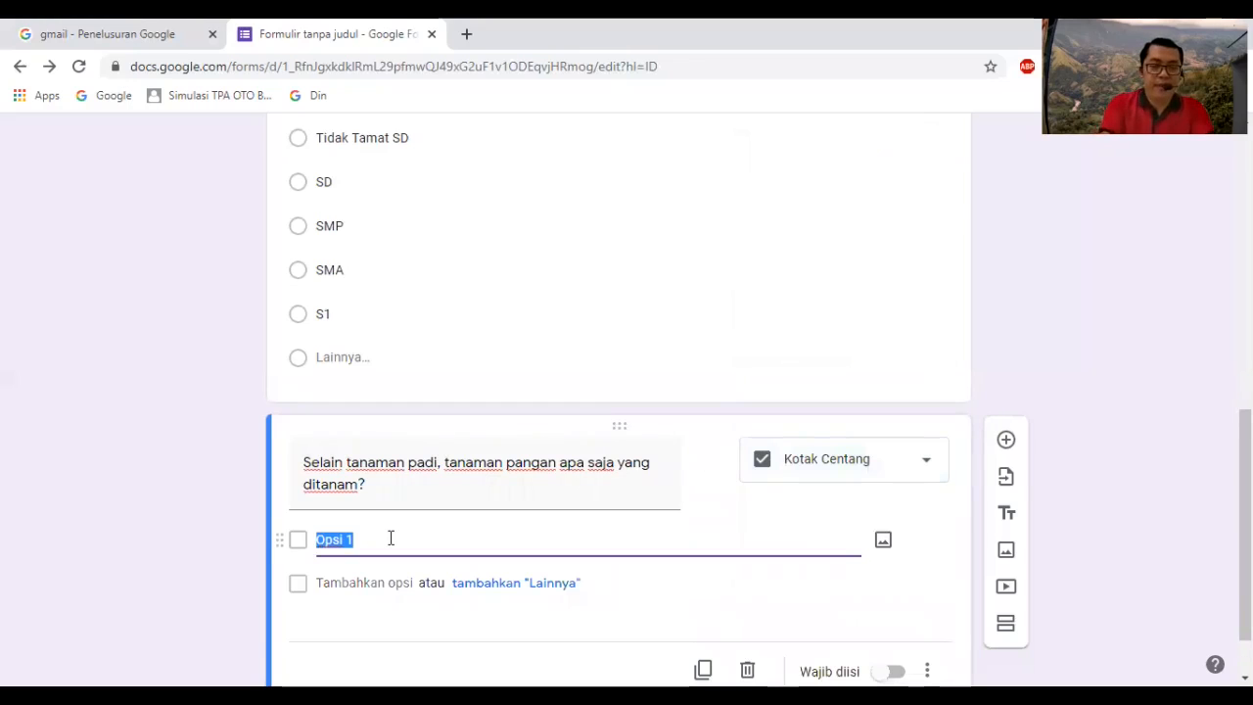
{"action": "type", "text": "Jagung"}
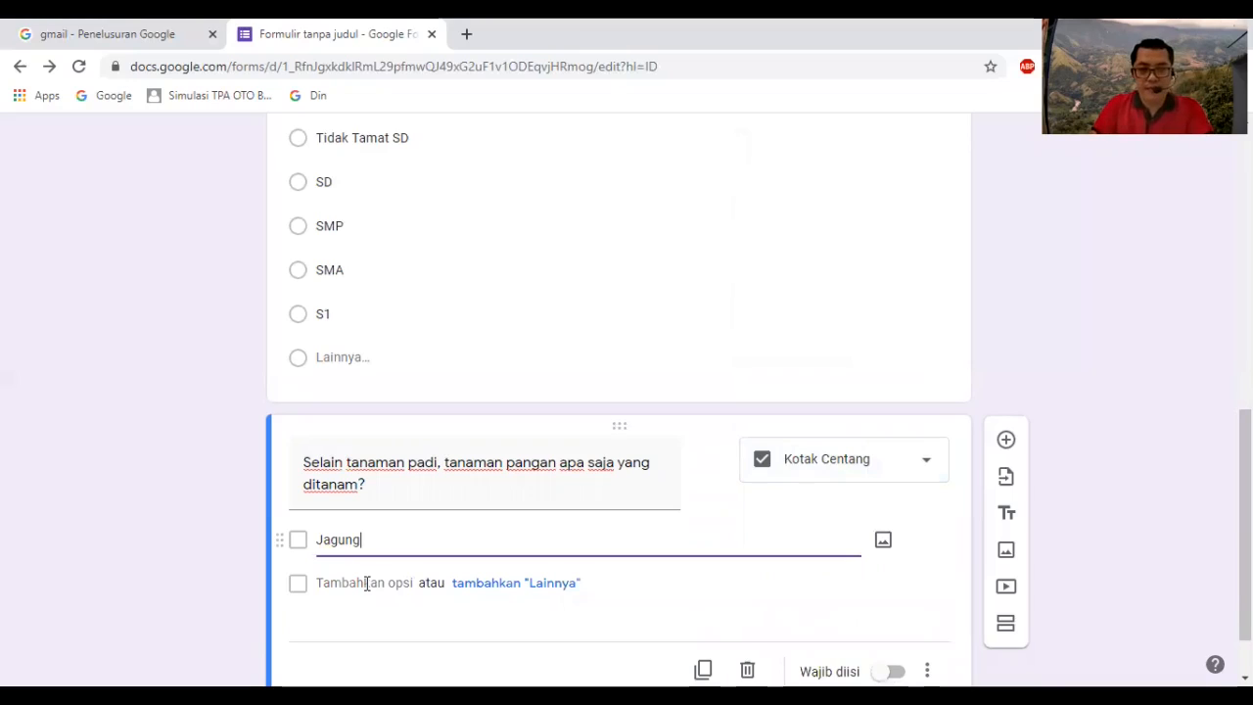
{"action": "left_click", "coordinate": [367, 584]}
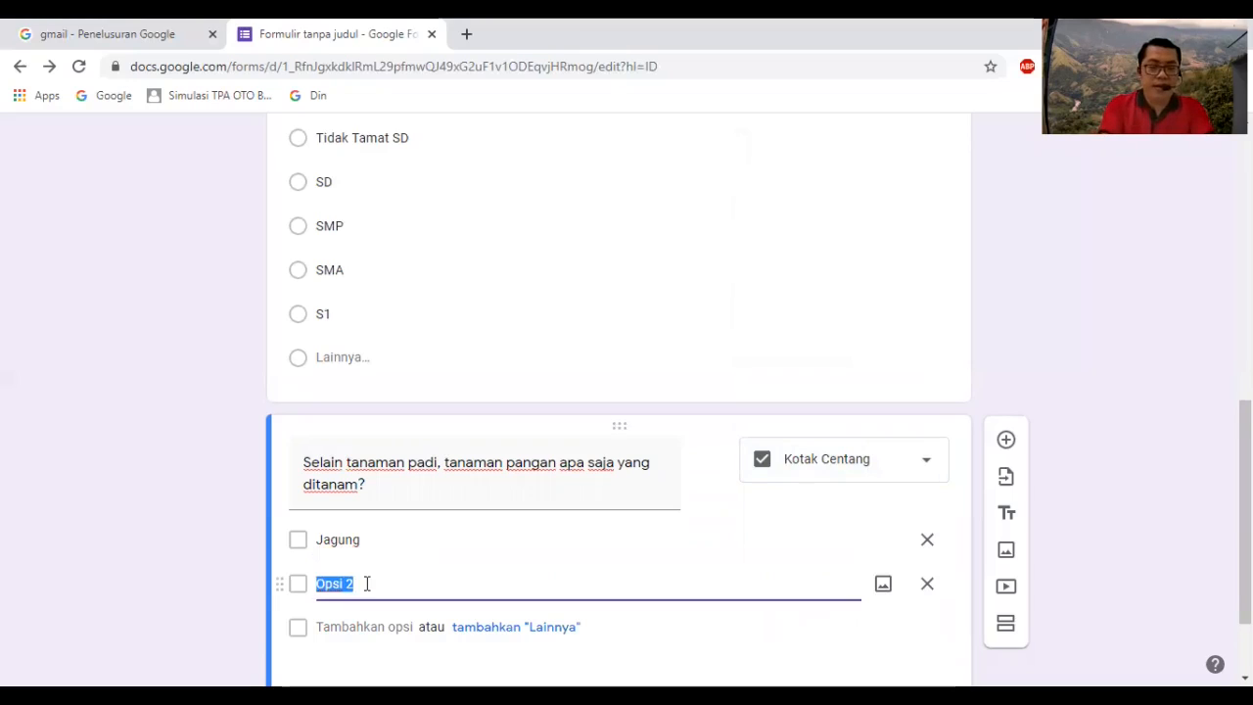
{"action": "type", "text": "Ubi"}
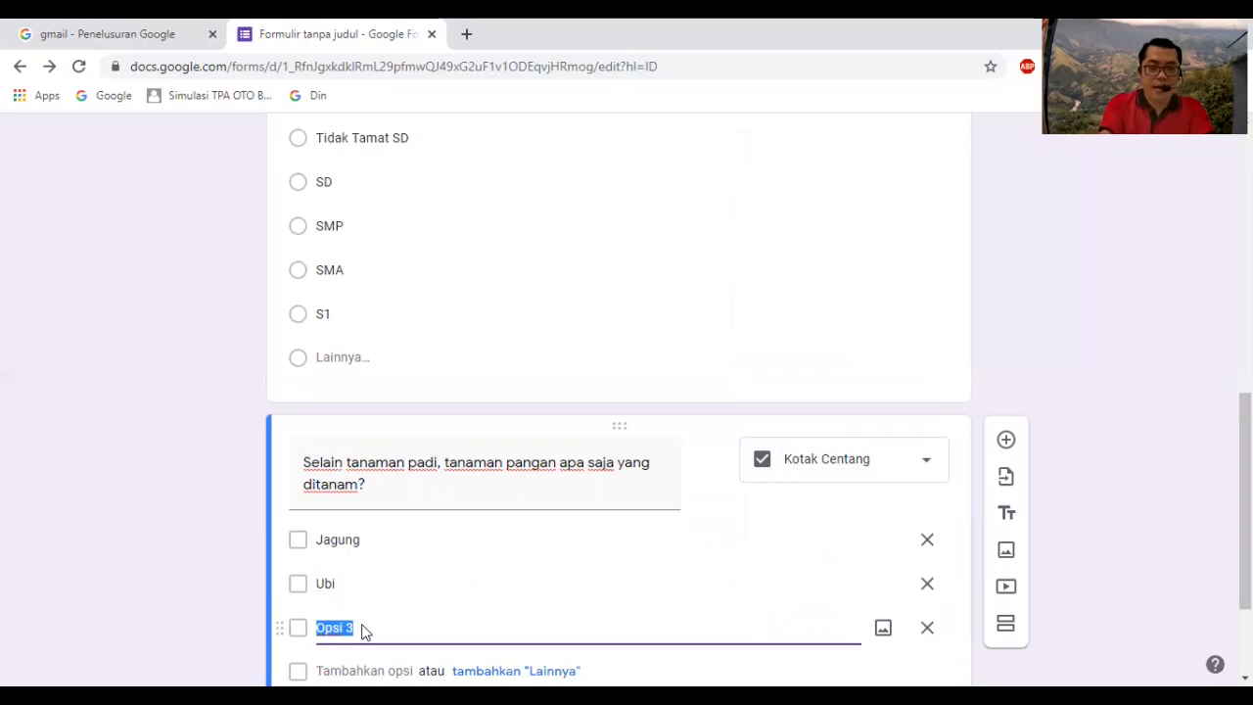
{"action": "type", "text": "Ketela"}
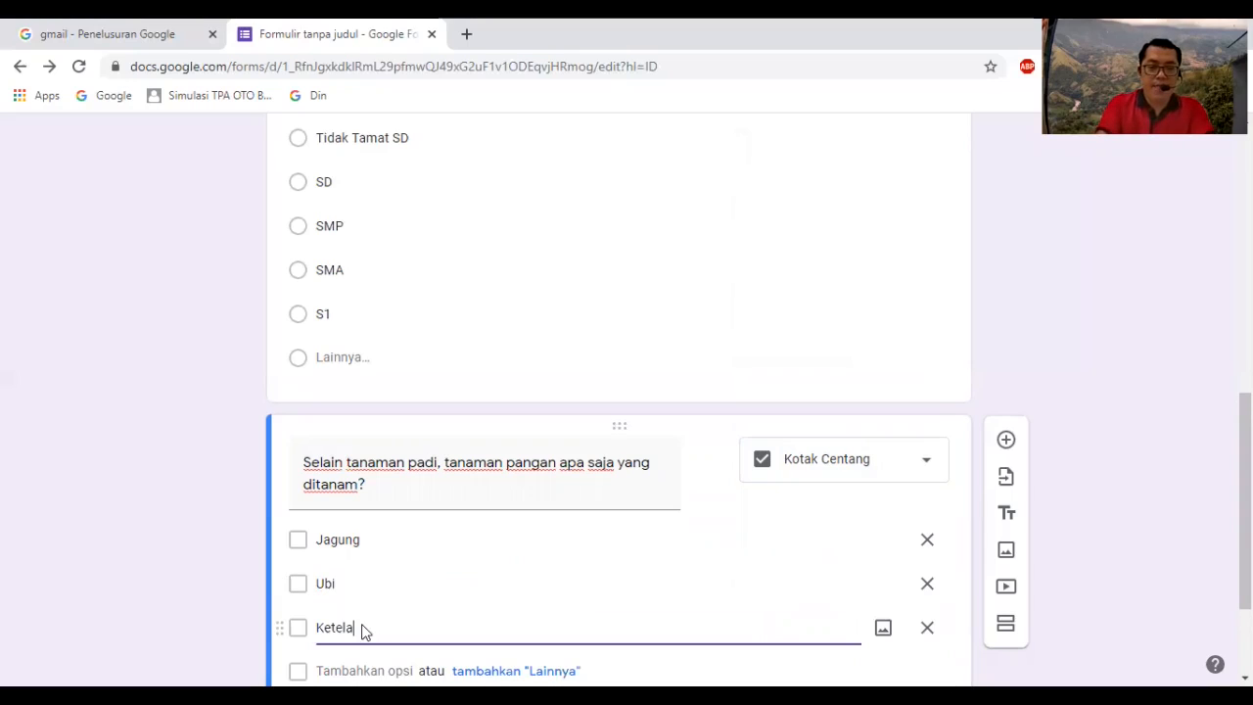
{"action": "type", "text": " Pohon"}
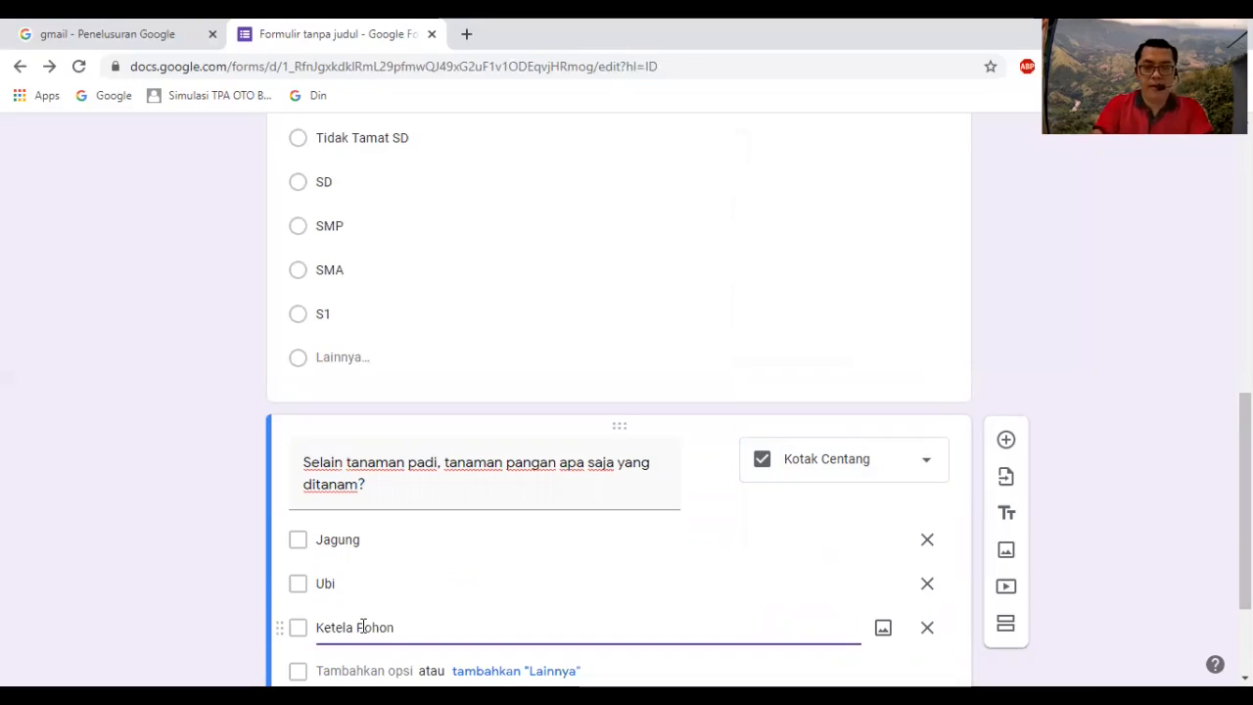
Add "Kedelai" as the fourth checkbox option of the food-crop question, followed by an open "Lainnya" option
{"action": "scroll", "coordinate": [362, 627], "scroll_direction": "down", "scroll_amount": 1}
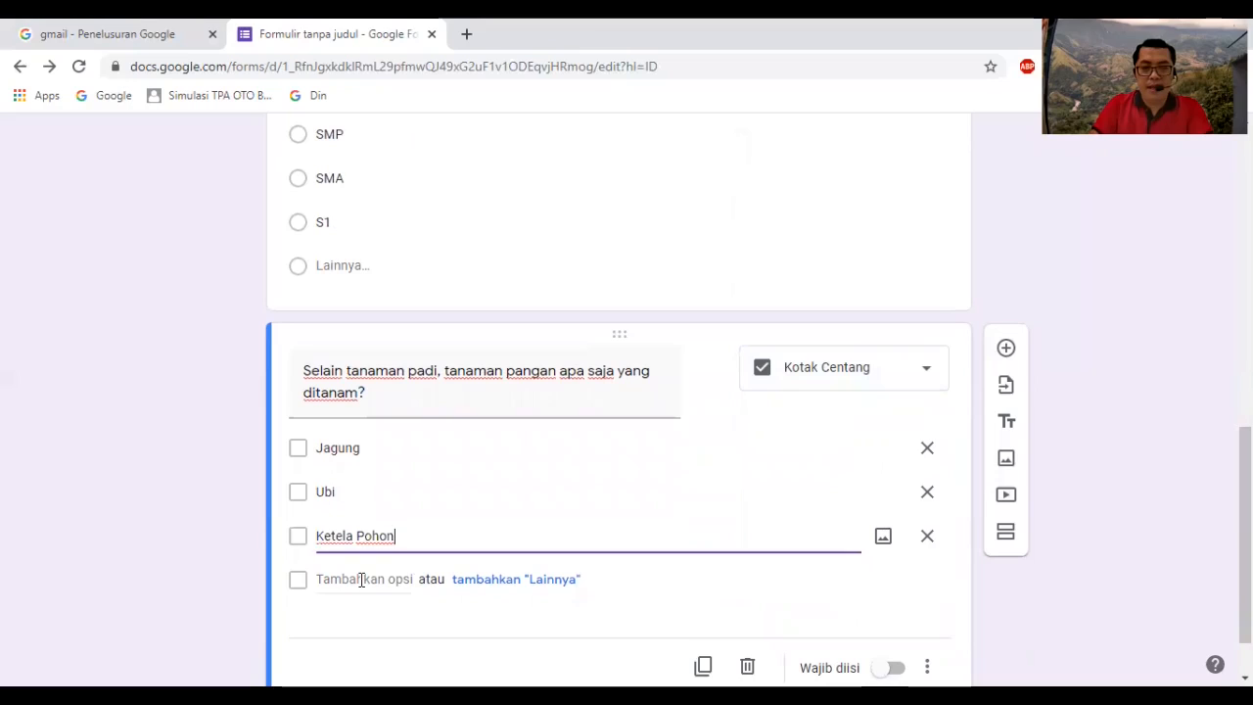
{"action": "left_click", "coordinate": [361, 580]}
{"action": "type", "text": "Kedelai"}
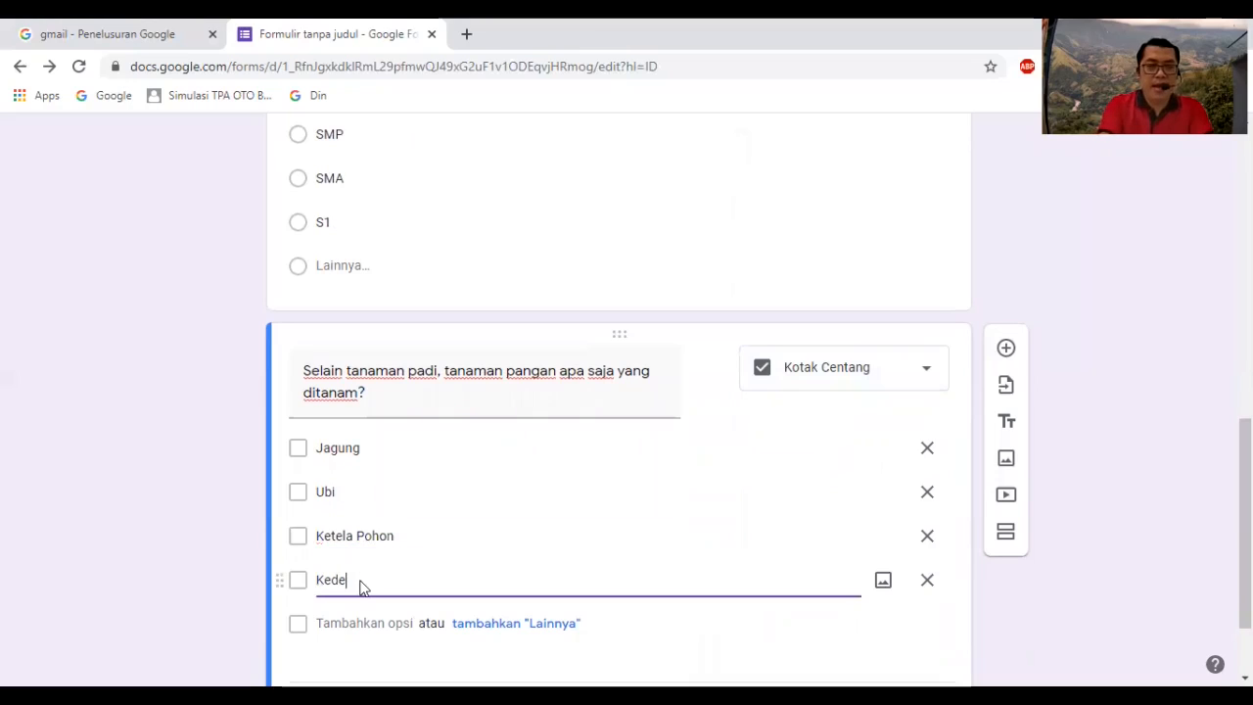
{"action": "left_click", "coordinate": [519, 624]}
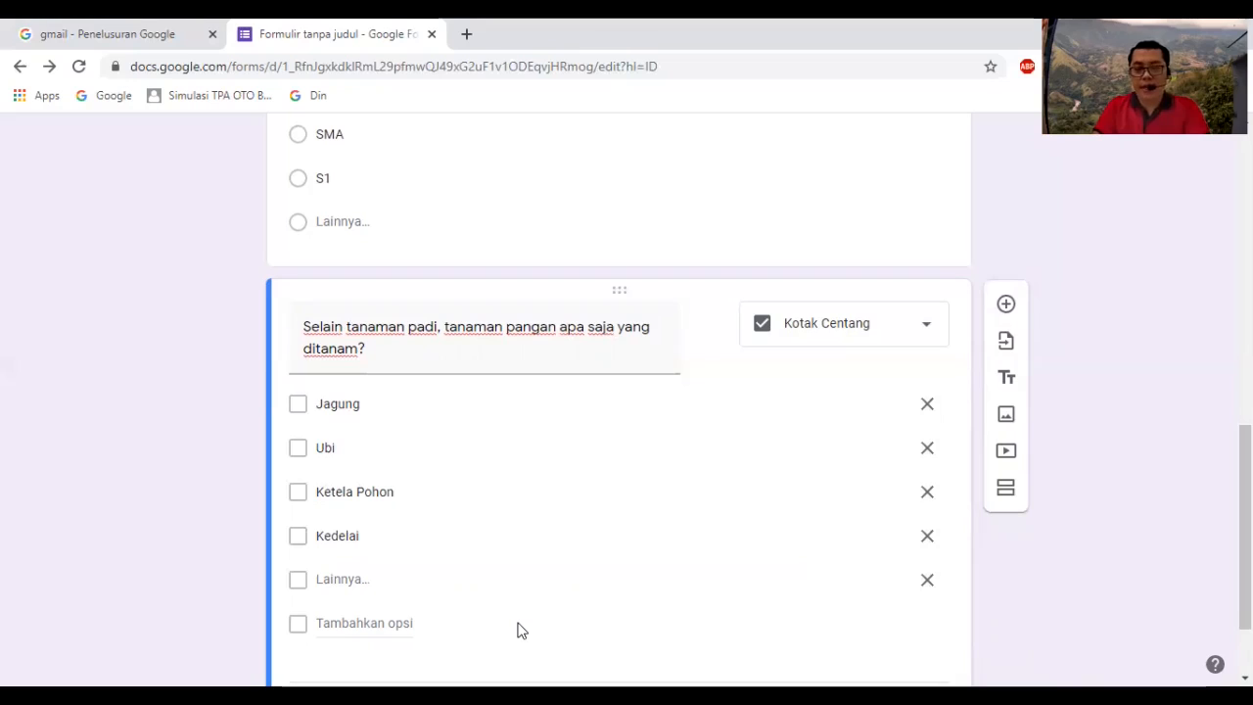
Add a new multiple-choice question below the food-crop question with the text "Untuk meningkatkan produksi padi, apakah Bapak membutuhkan pupuk urea?"
{"action": "left_click", "coordinate": [1005, 310]}
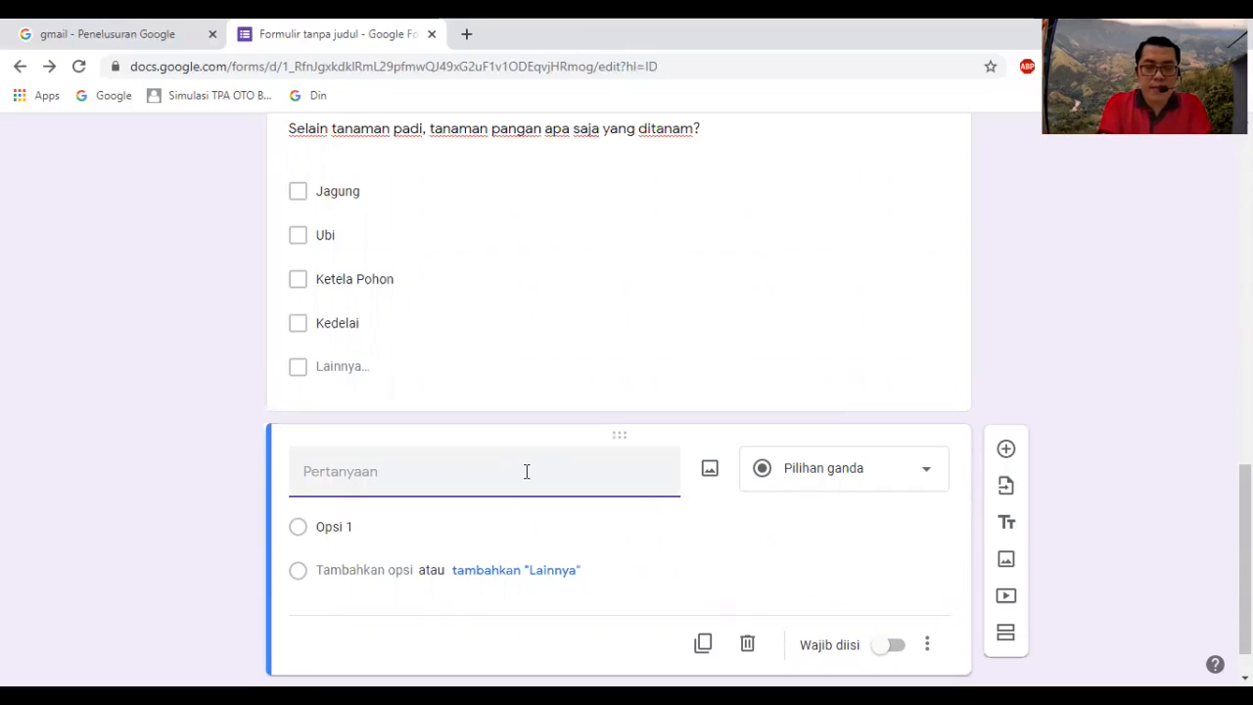
{"action": "type", "text": "Unt"}
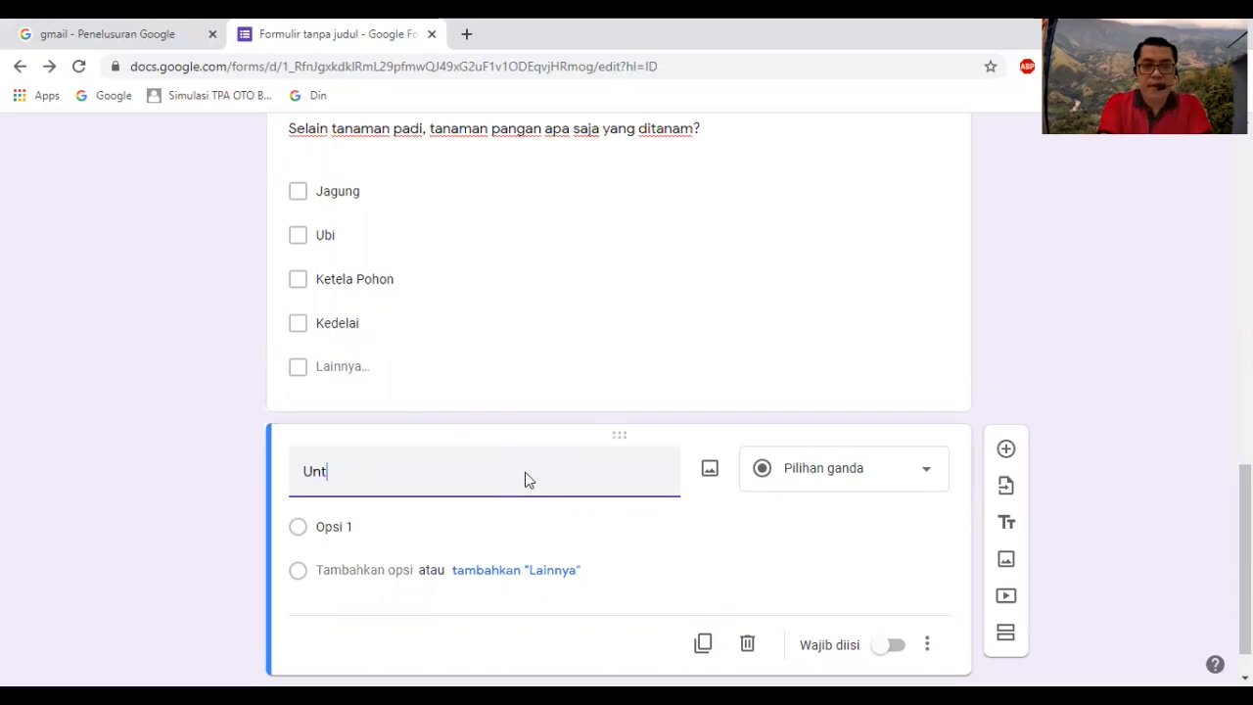
{"action": "type", "text": "uk mening"}
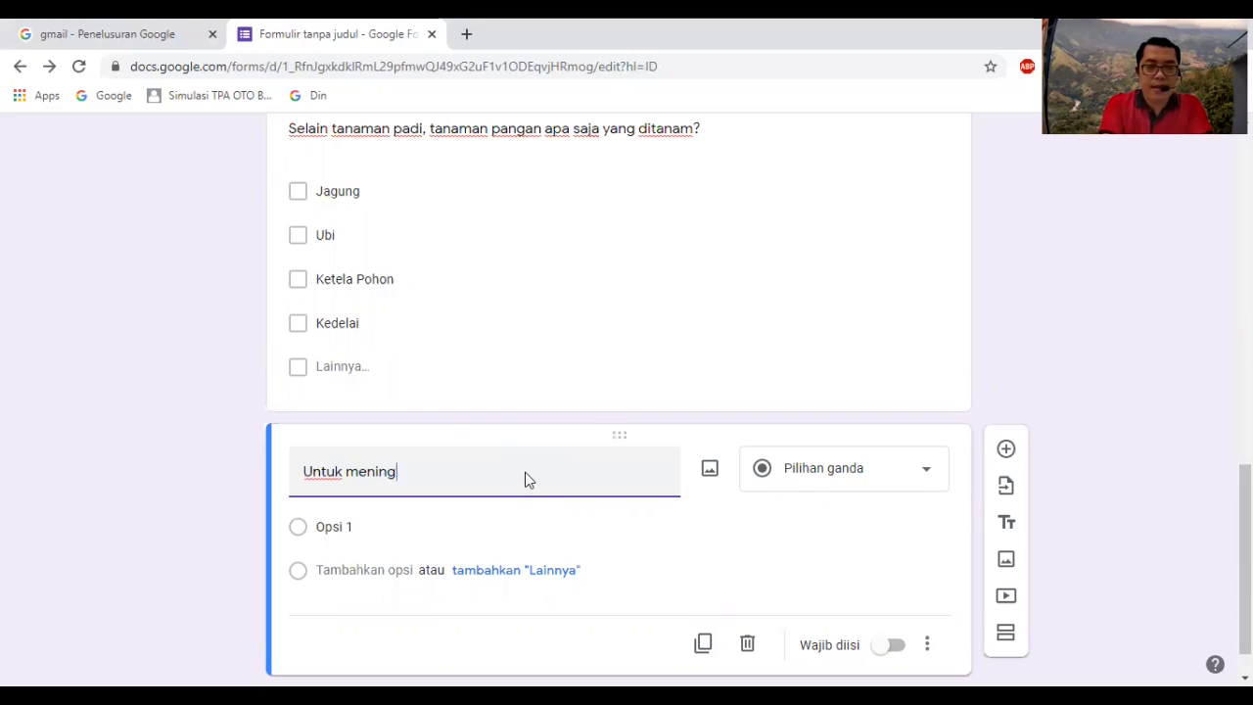
{"action": "type", "text": "katkan produksi "}
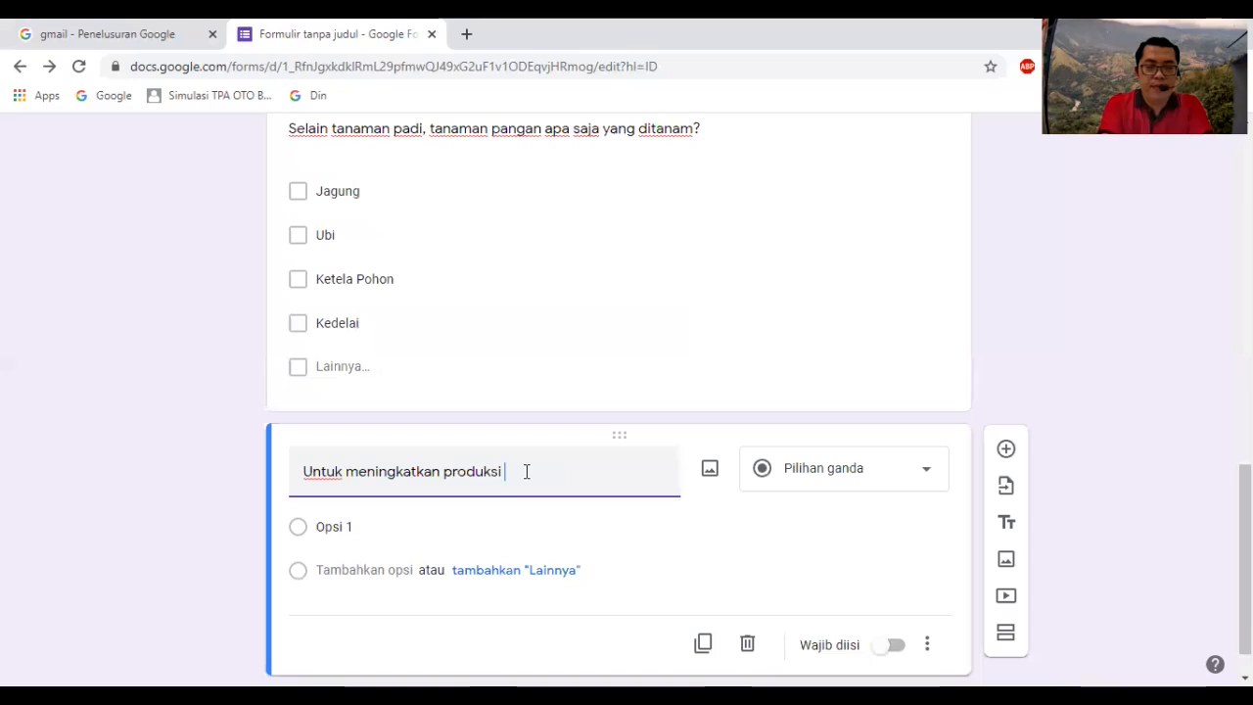
{"action": "type", "text": "padi, "}
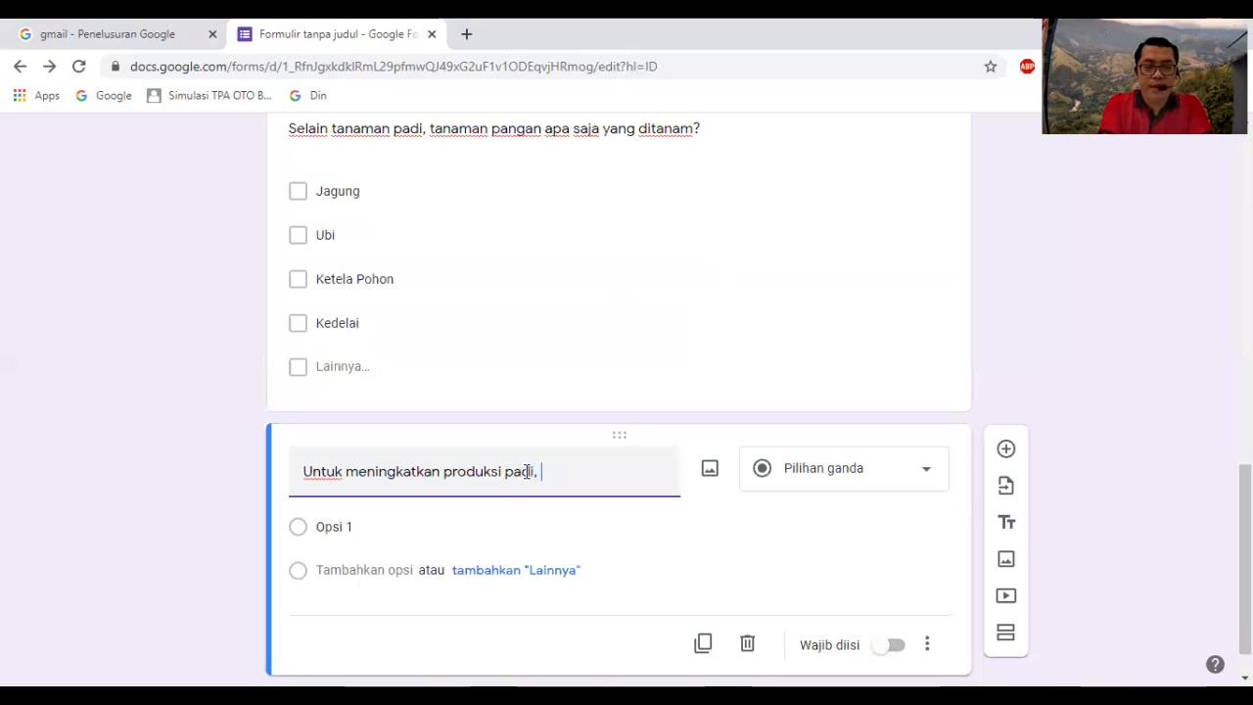
{"action": "type", "text": "apakah"}
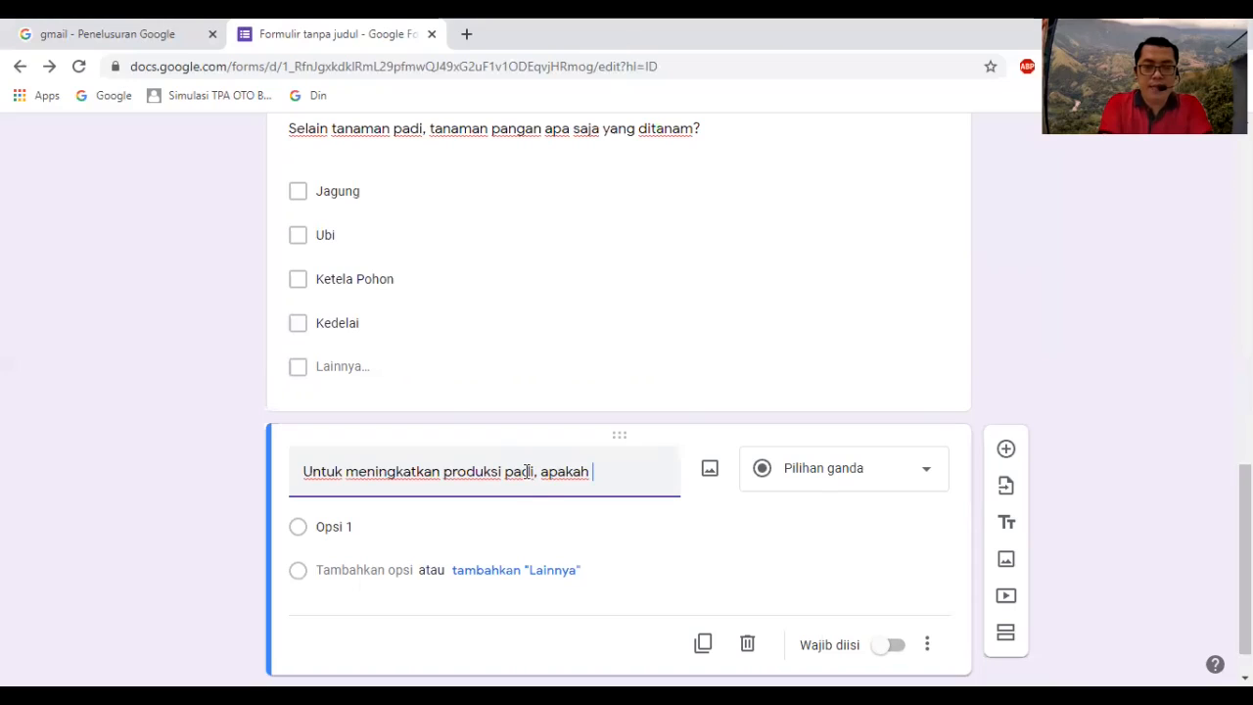
{"action": "type", "text": " Bapak"}
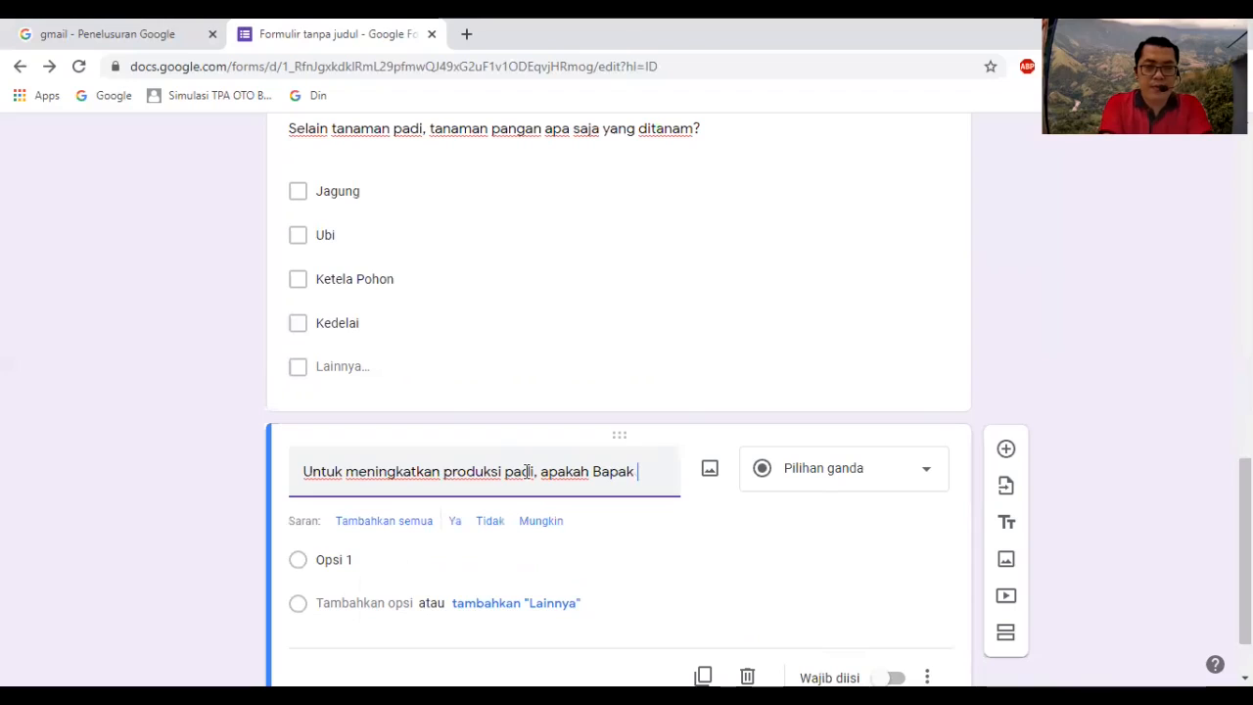
{"action": "type", "text": " membutuhkan "}
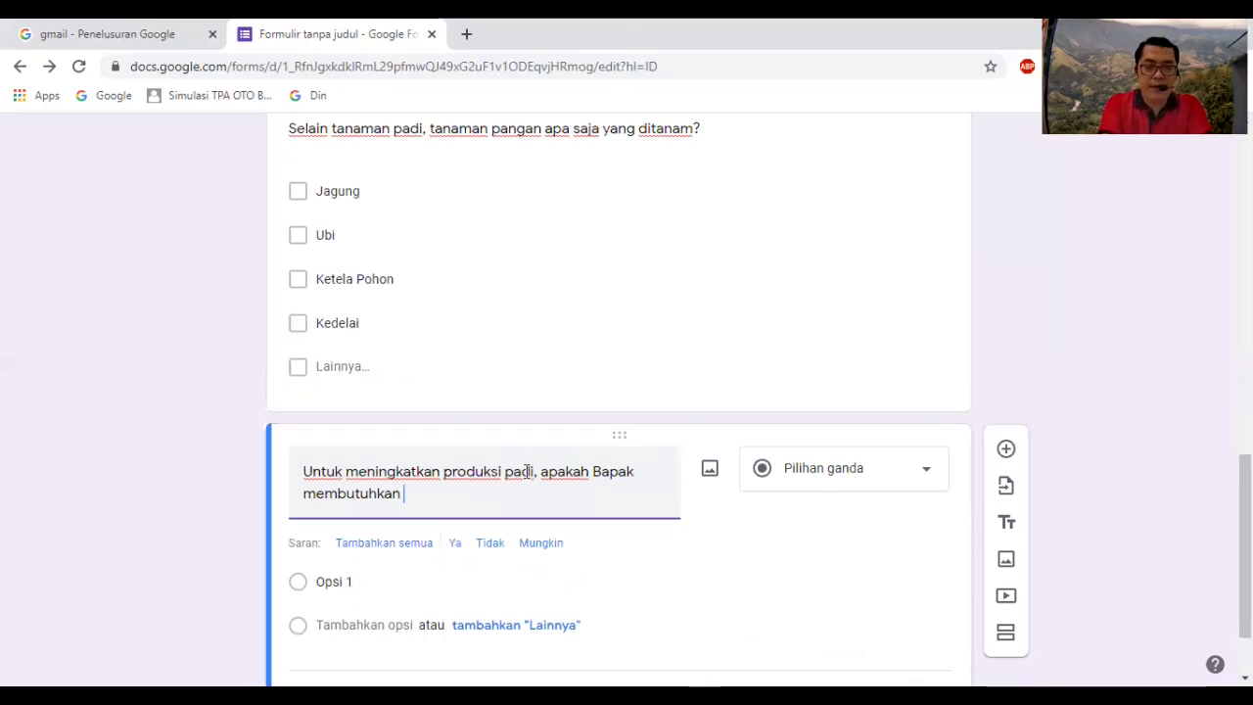
{"action": "type", "text": "pupuk u"}
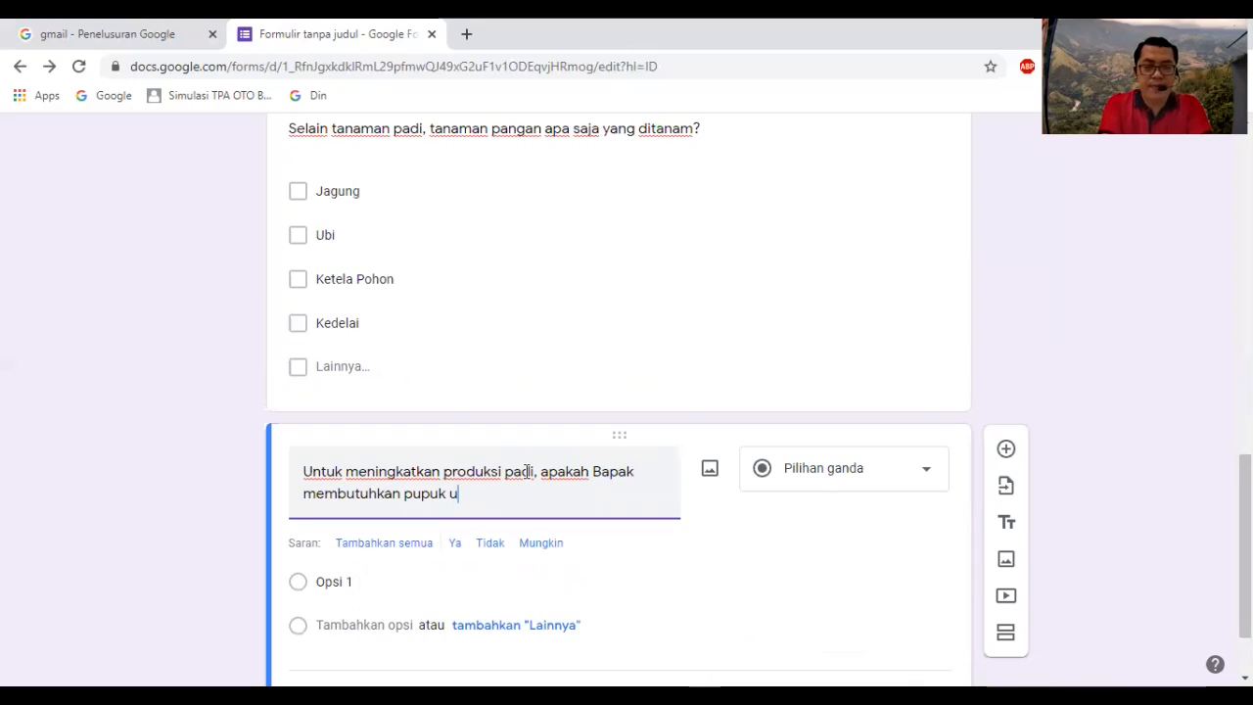
{"action": "type", "text": "rea?"}
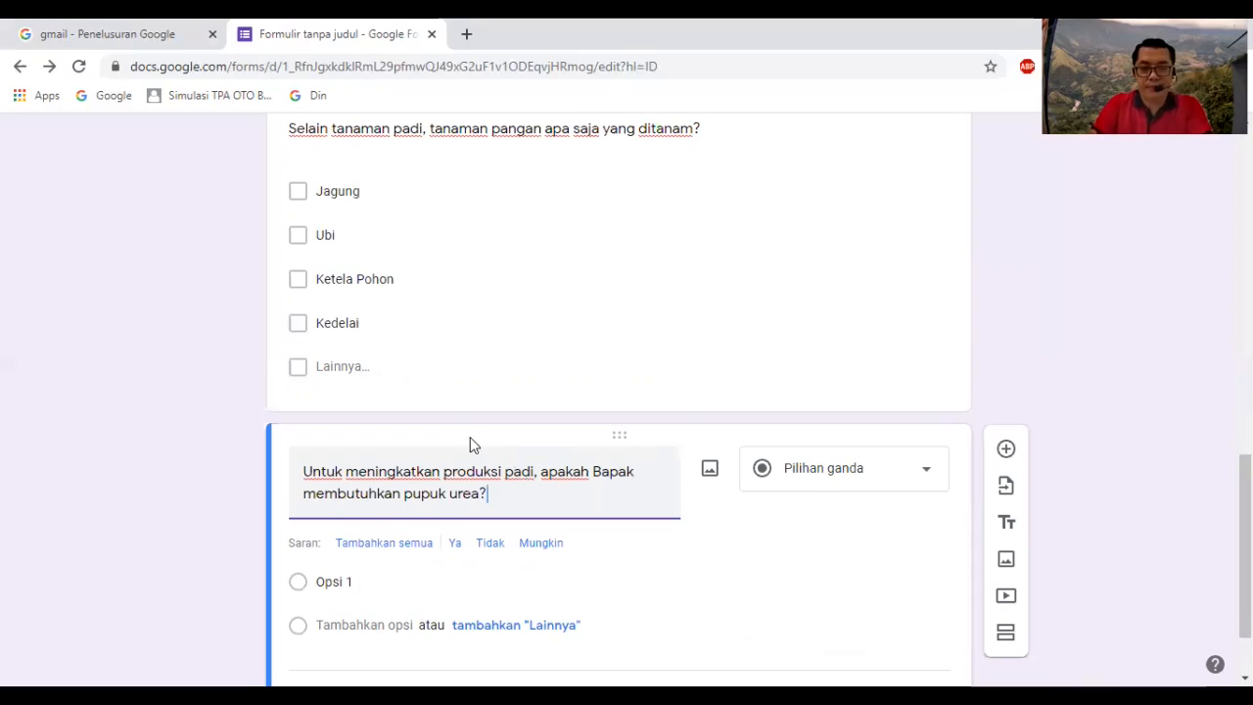
Insert "selalu" before "membutuhkan" in the urea fertilizer question and change its answer type to "Skala linier"
{"action": "left_click", "coordinate": [611, 474]}
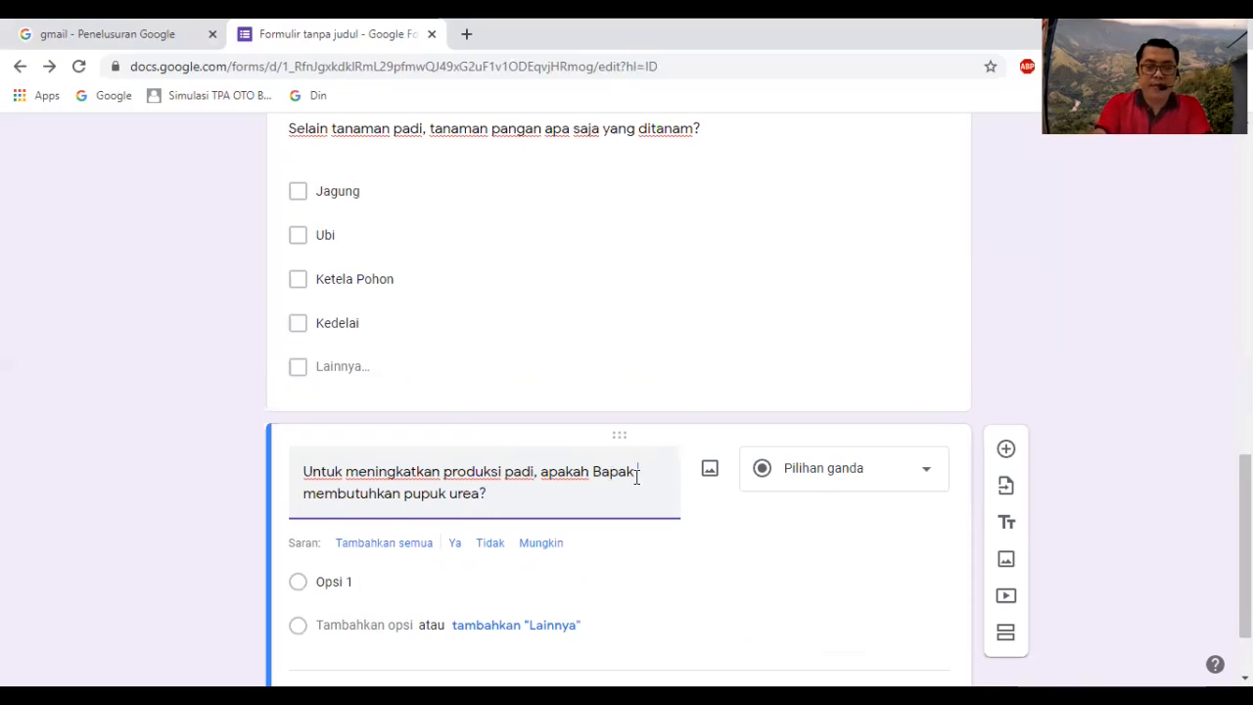
{"action": "type", "text": "selalu"}
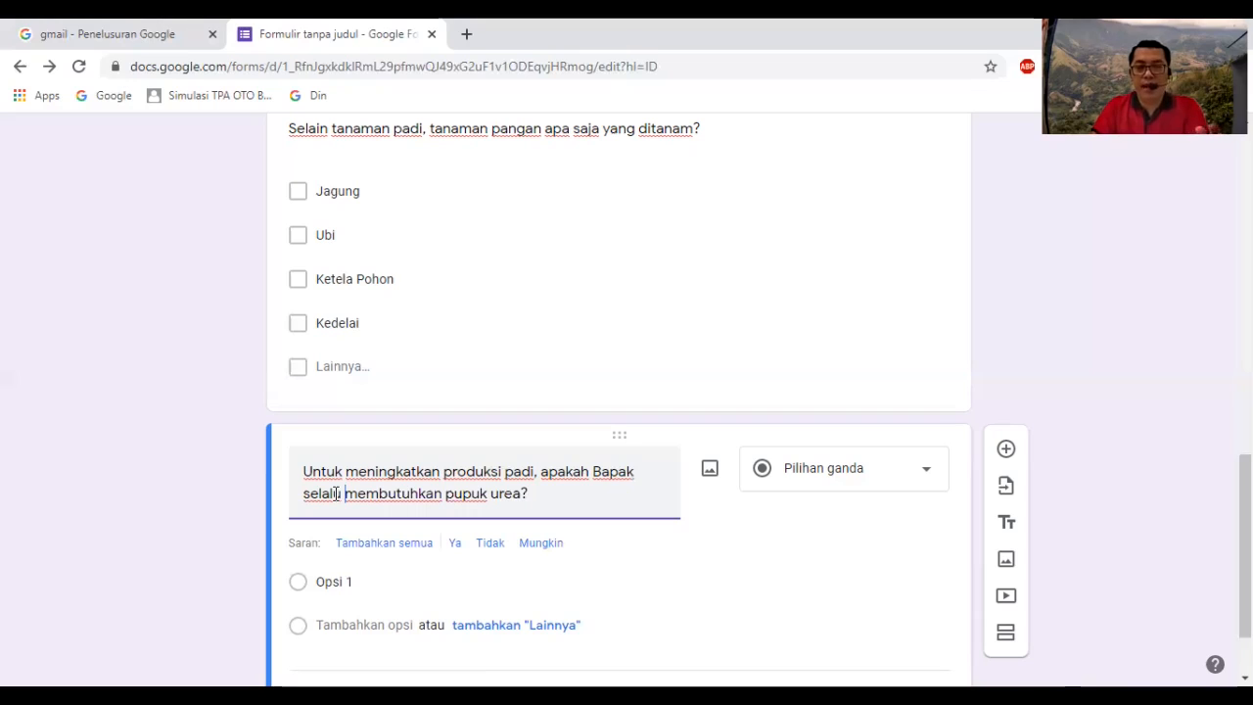
{"action": "left_click", "coordinate": [923, 475]}
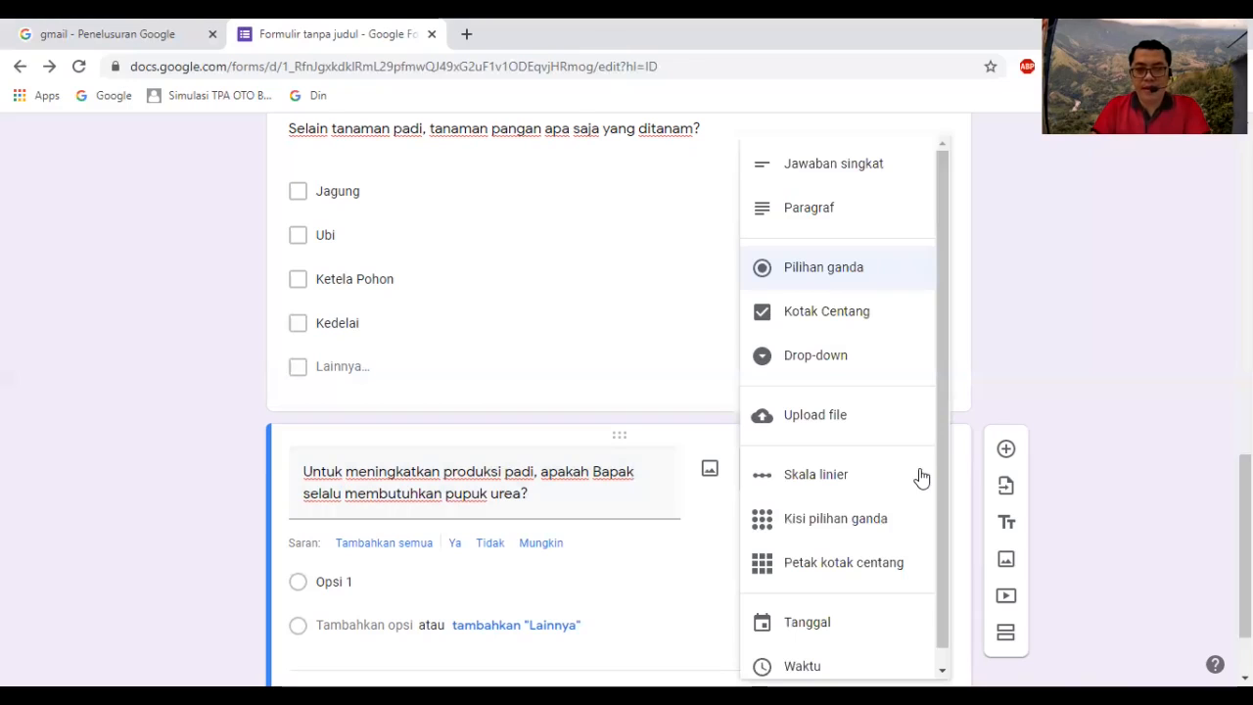
{"action": "left_click", "coordinate": [835, 476]}
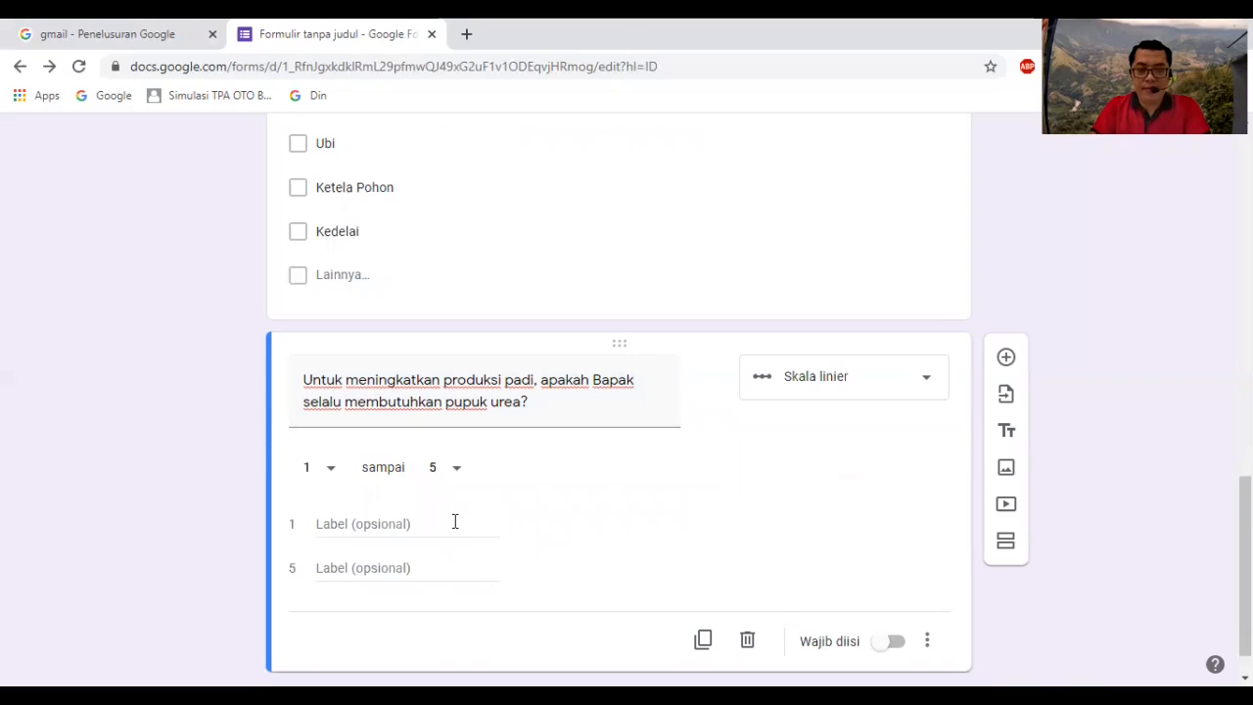
Label the ends of the urea question's linear scale "Sangat Tidak Setuju" for 1 and "Sangat setuju" for 5
{"action": "left_click", "coordinate": [339, 527]}
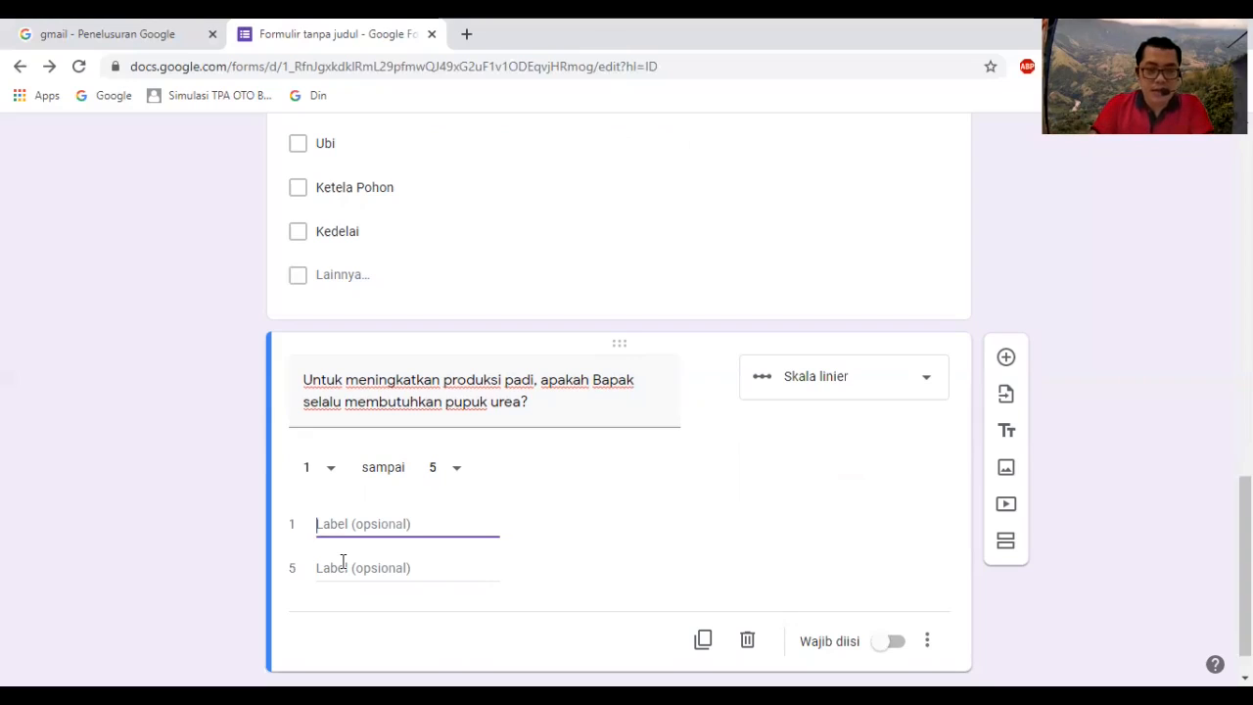
{"action": "type", "text": "Sangat"}
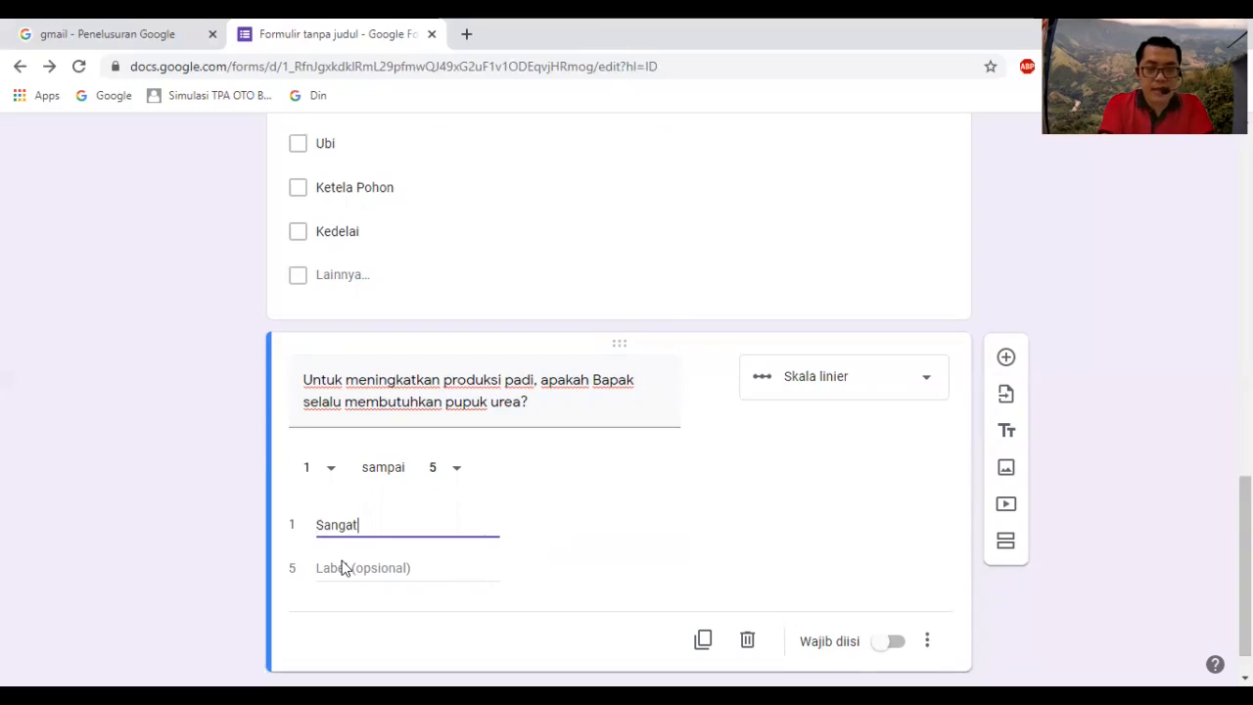
{"action": "type", "text": " Tidak Setu"}
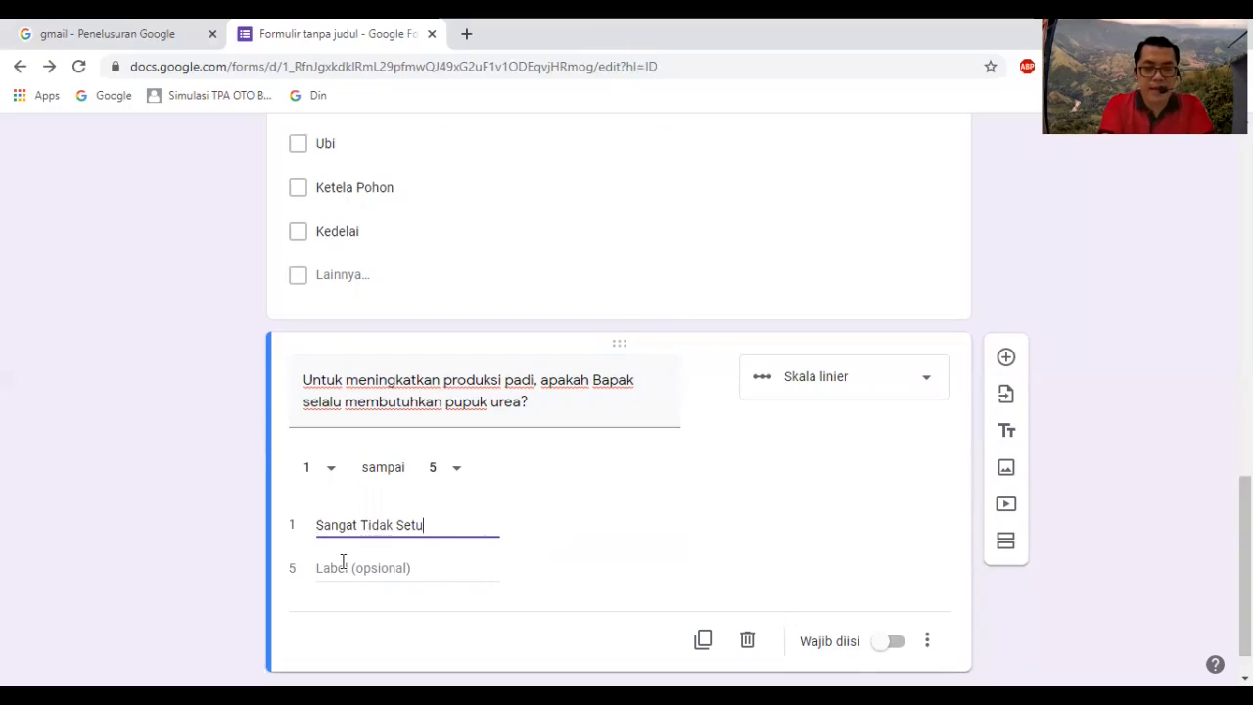
{"action": "type", "text": "ju"}
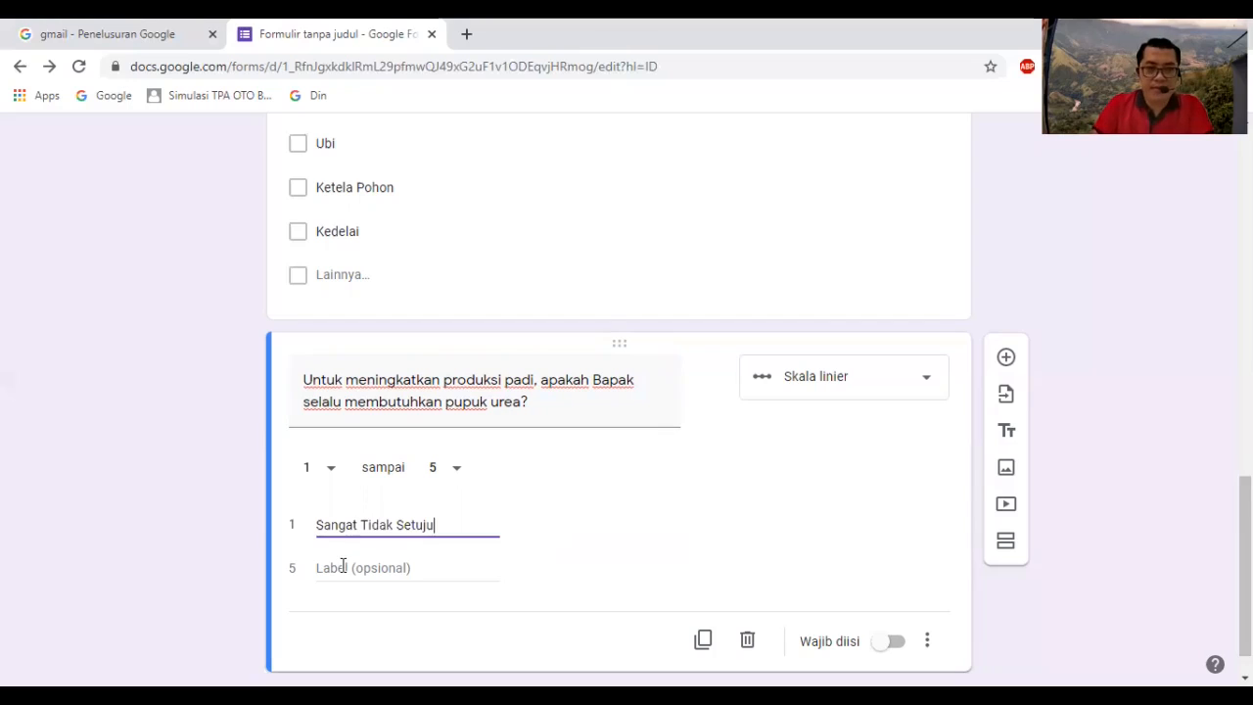
{"action": "left_click", "coordinate": [343, 568]}
{"action": "type", "text": "San"}
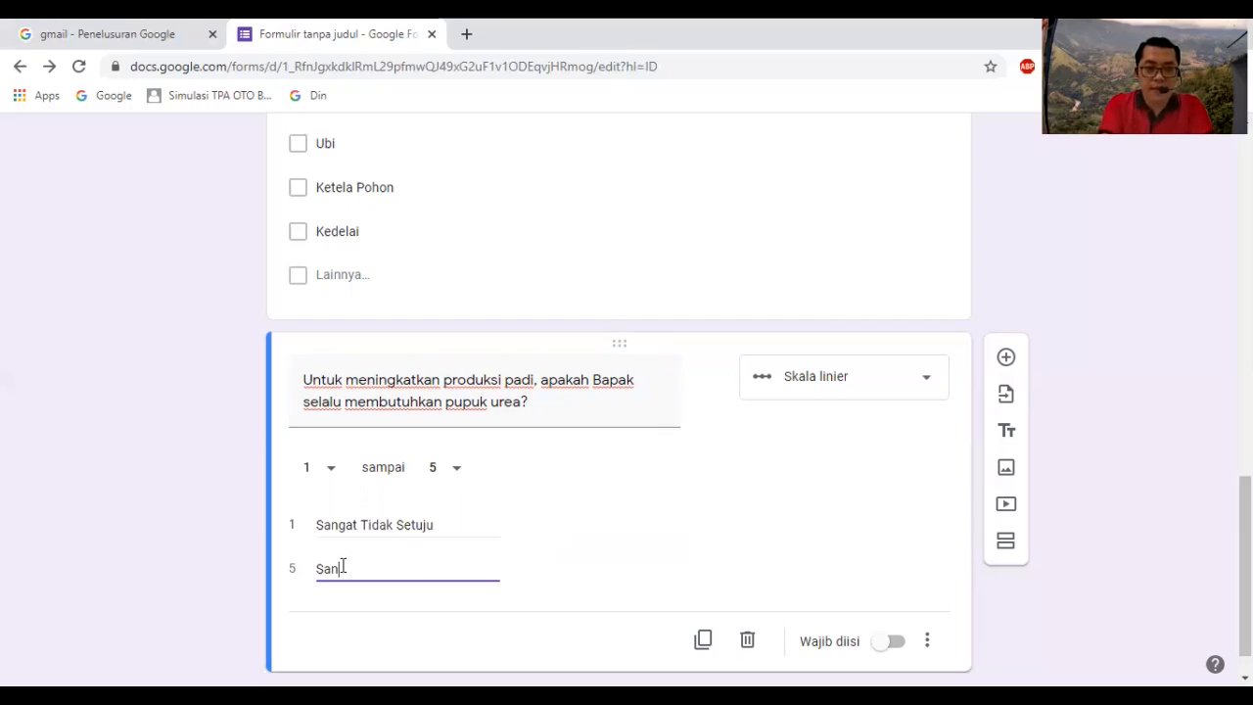
{"action": "type", "text": "gat setuju"}
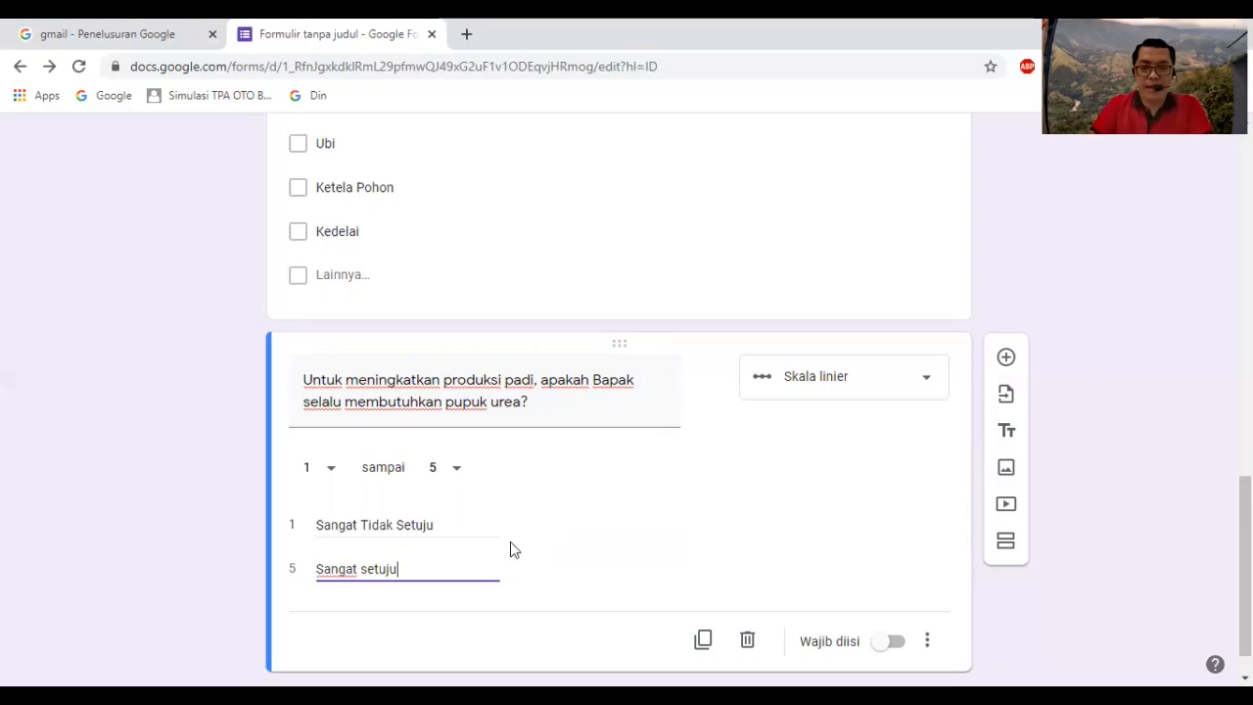
{"action": "left_click", "coordinate": [644, 533]}
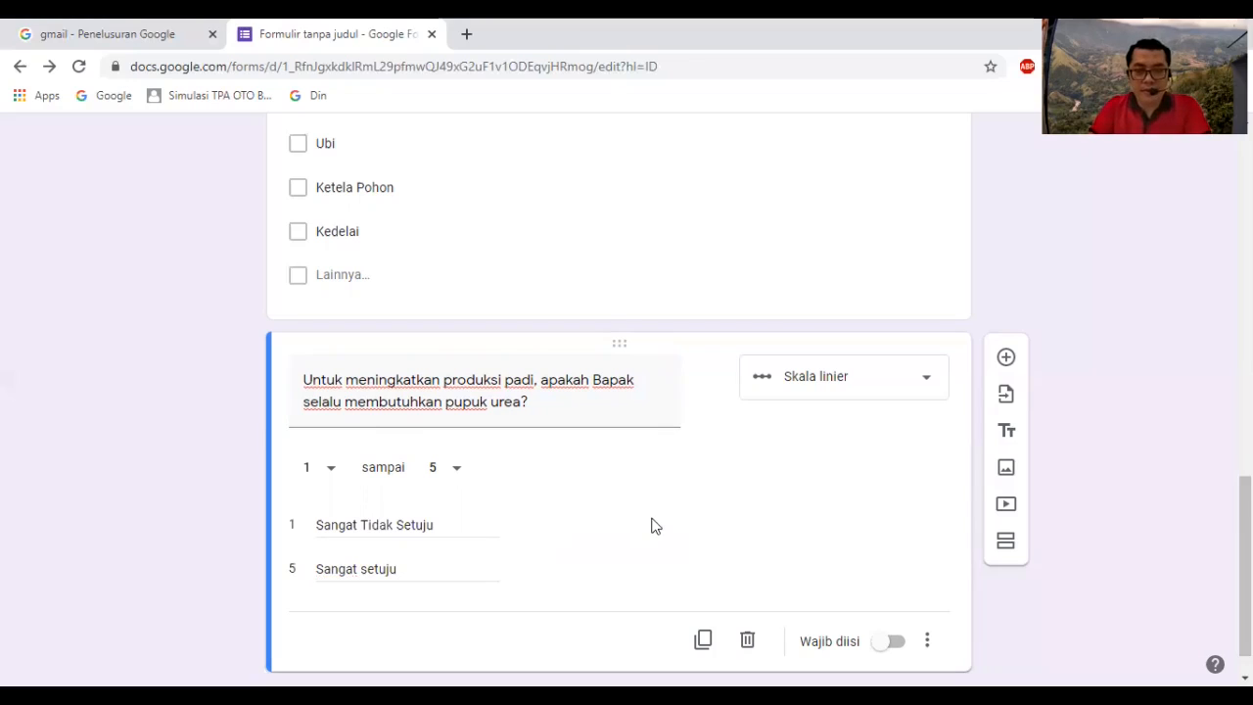
Add a new section after the urea question and title it "Analisis Pendapatan"
{"action": "scroll", "coordinate": [654, 521], "scroll_direction": "down", "scroll_amount": 1}
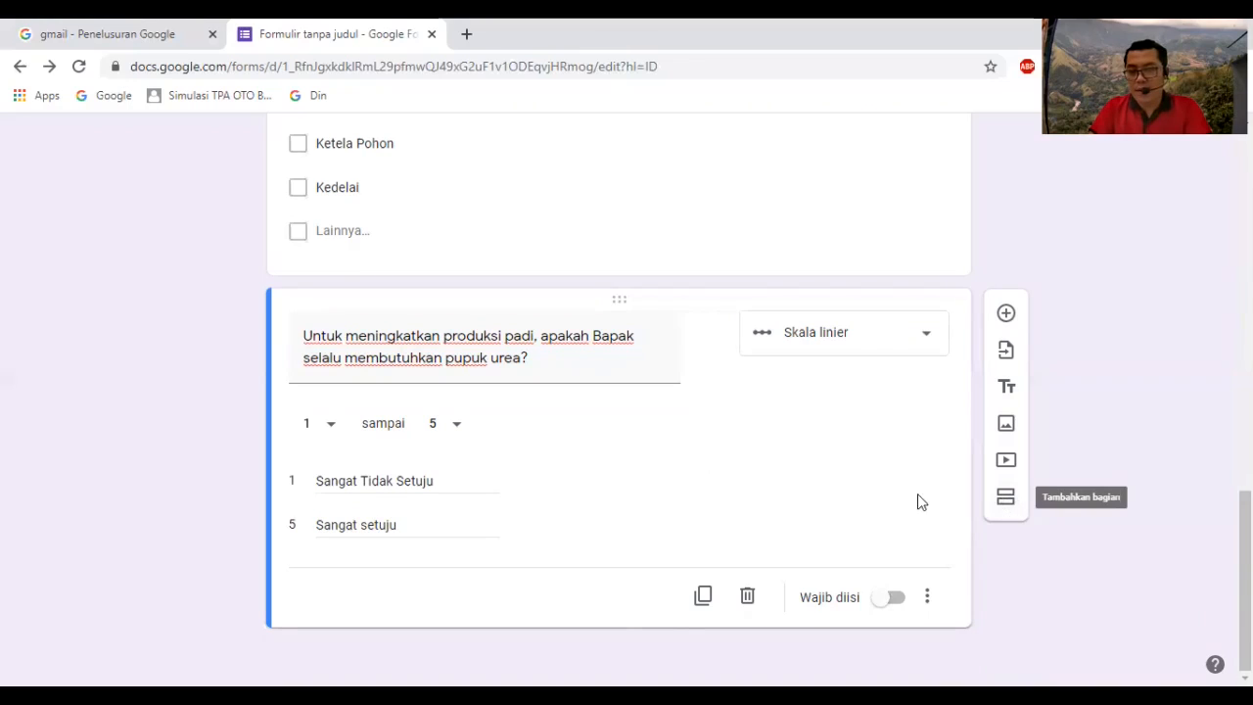
{"action": "left_click", "coordinate": [1007, 501]}
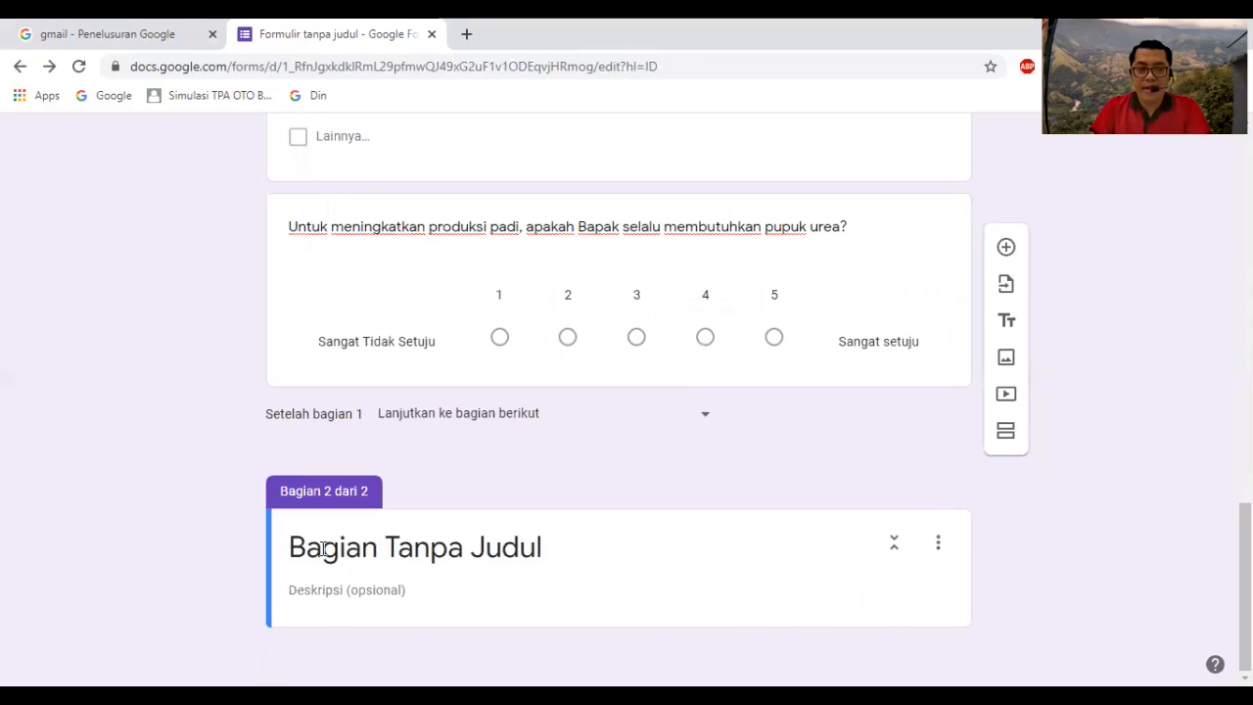
{"action": "triple_click", "coordinate": [423, 569]}
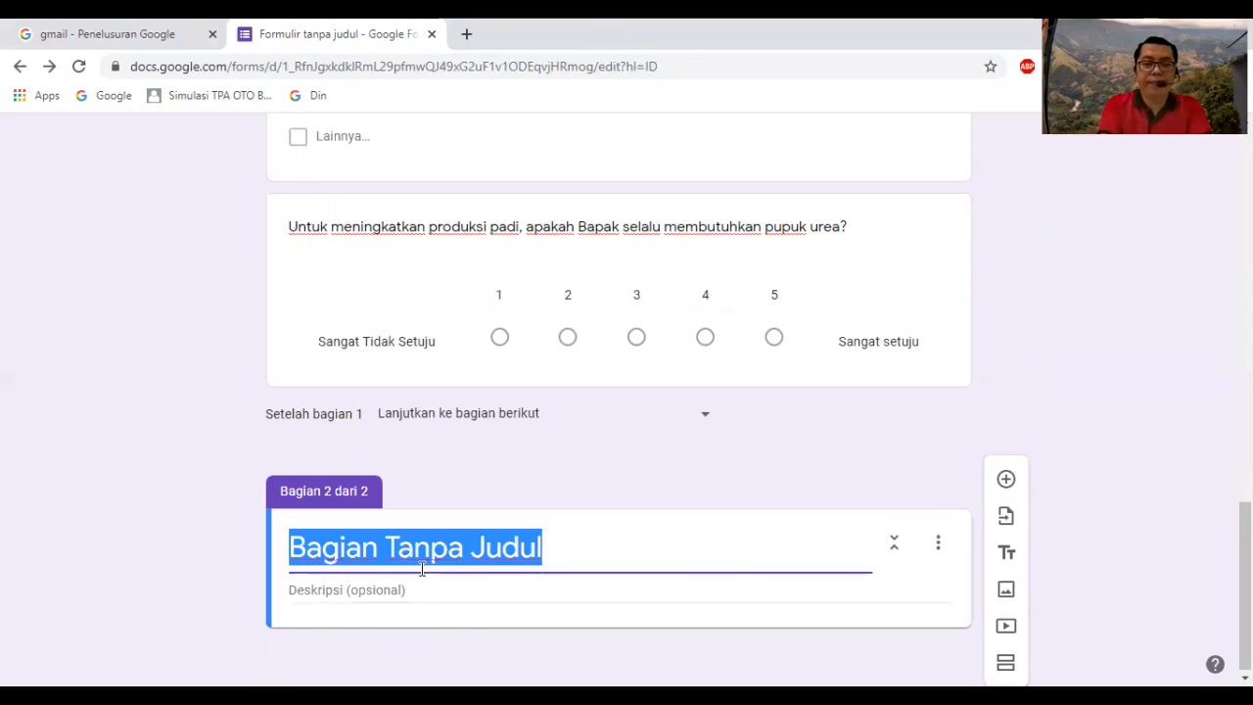
{"action": "type", "text": "Anal"}
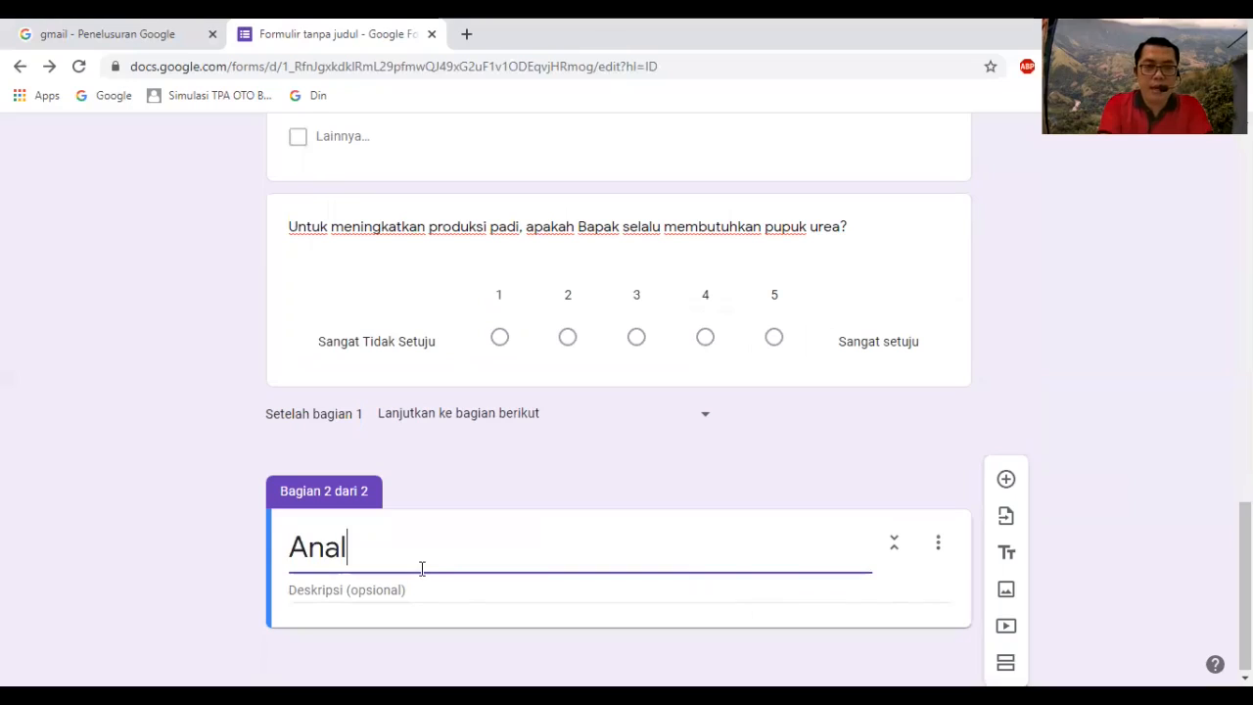
{"action": "type", "text": "isis Pe"}
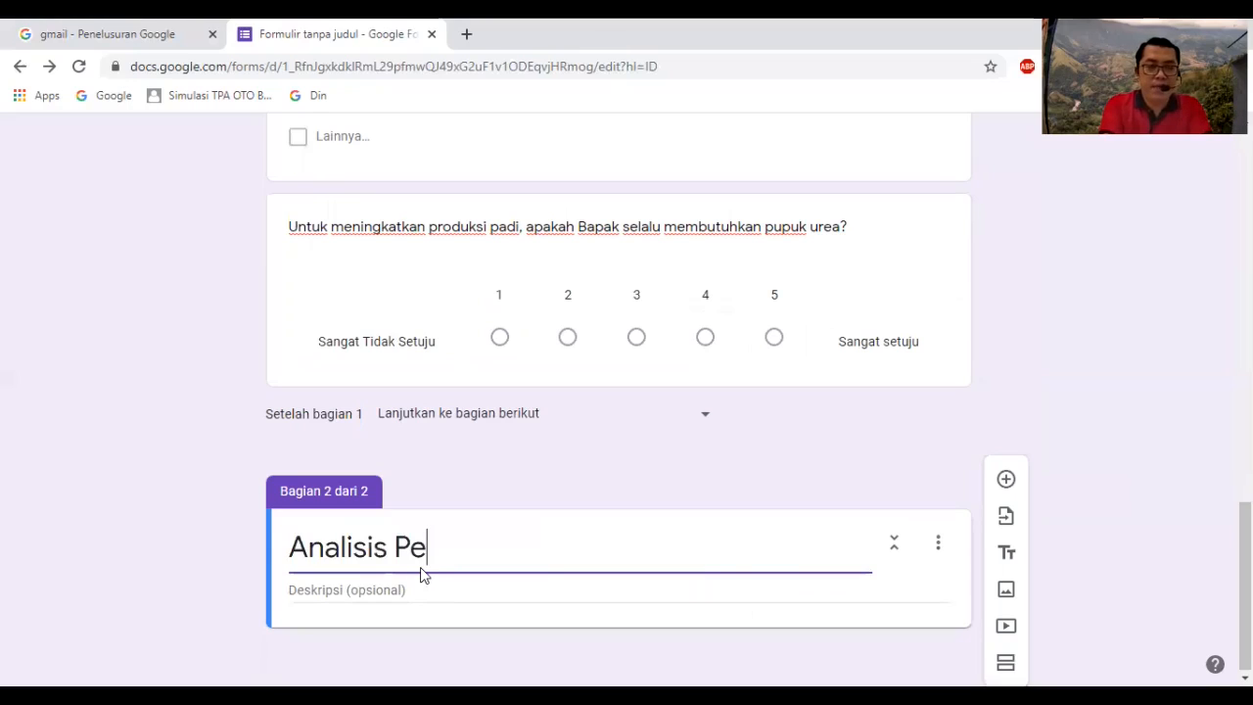
{"action": "type", "text": "ndapatan"}
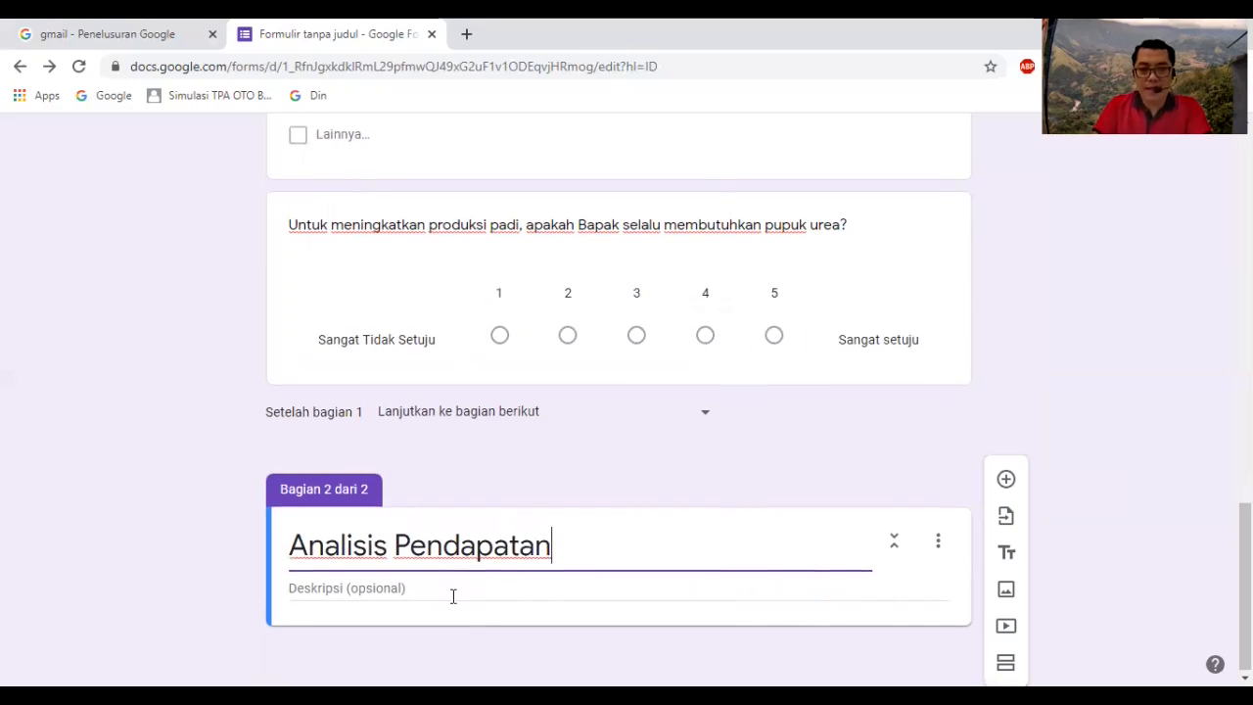
Add the question "Berapa harga padi per kg?" to the "Analisis Pendapatan" section with the answer type "Jawaban singkat"
{"action": "left_click", "coordinate": [1006, 482]}
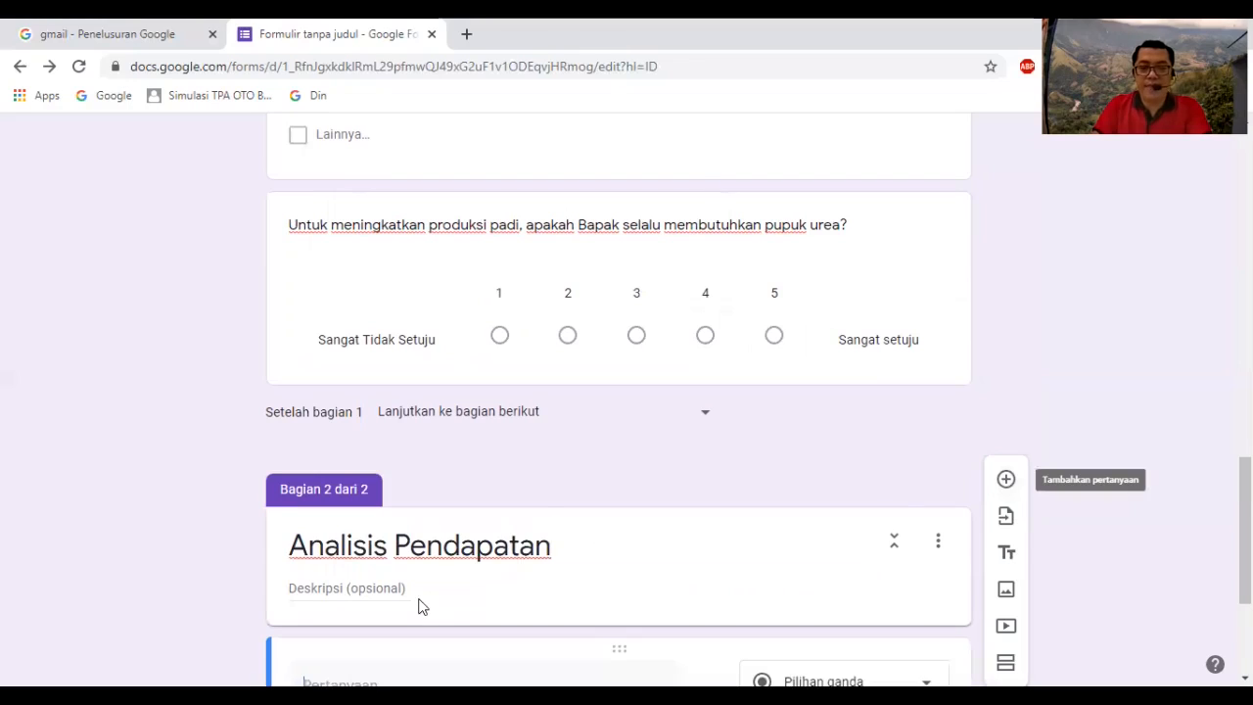
{"action": "scroll", "coordinate": [419, 598], "scroll_direction": "down", "scroll_amount": 1}
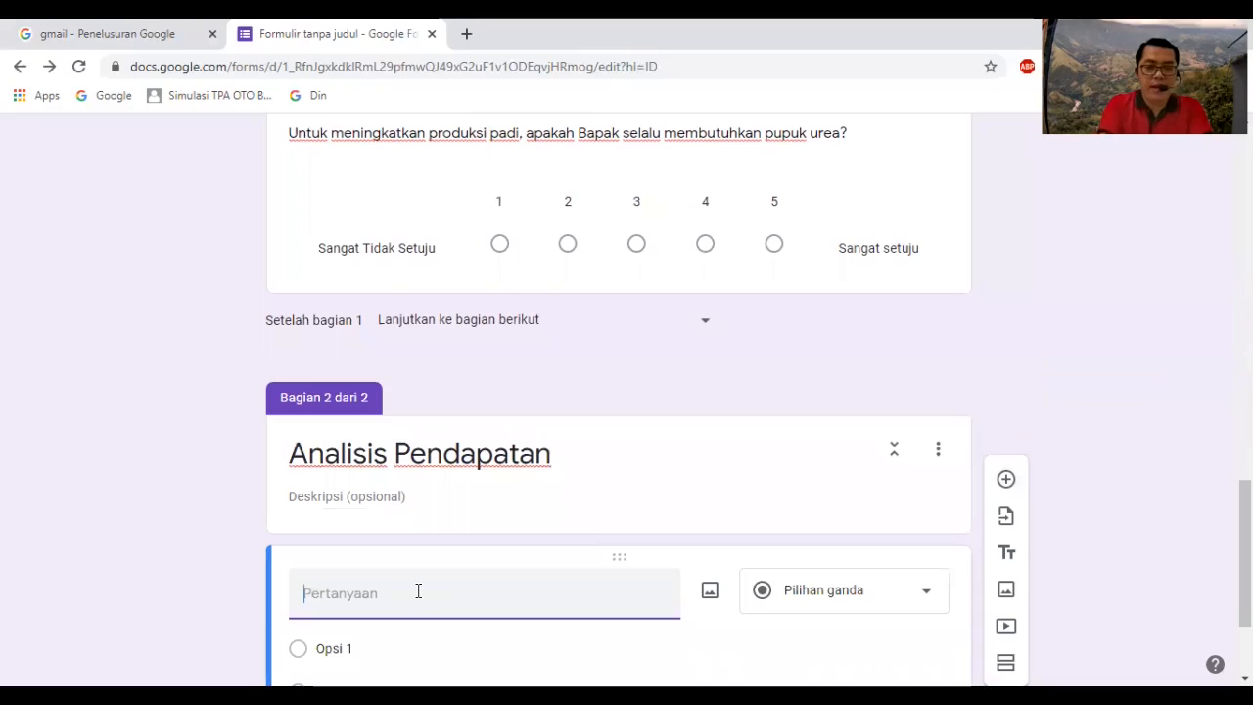
{"action": "type", "text": "Berapa ha"}
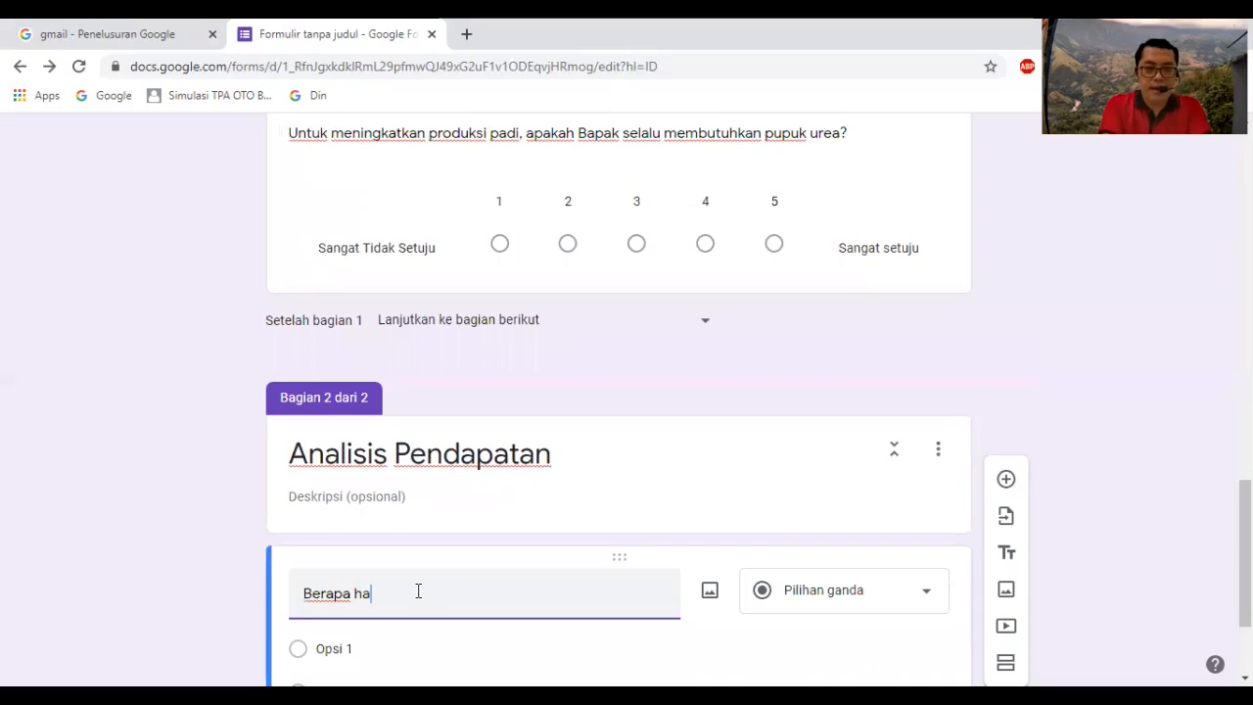
{"action": "type", "text": "rga padi "}
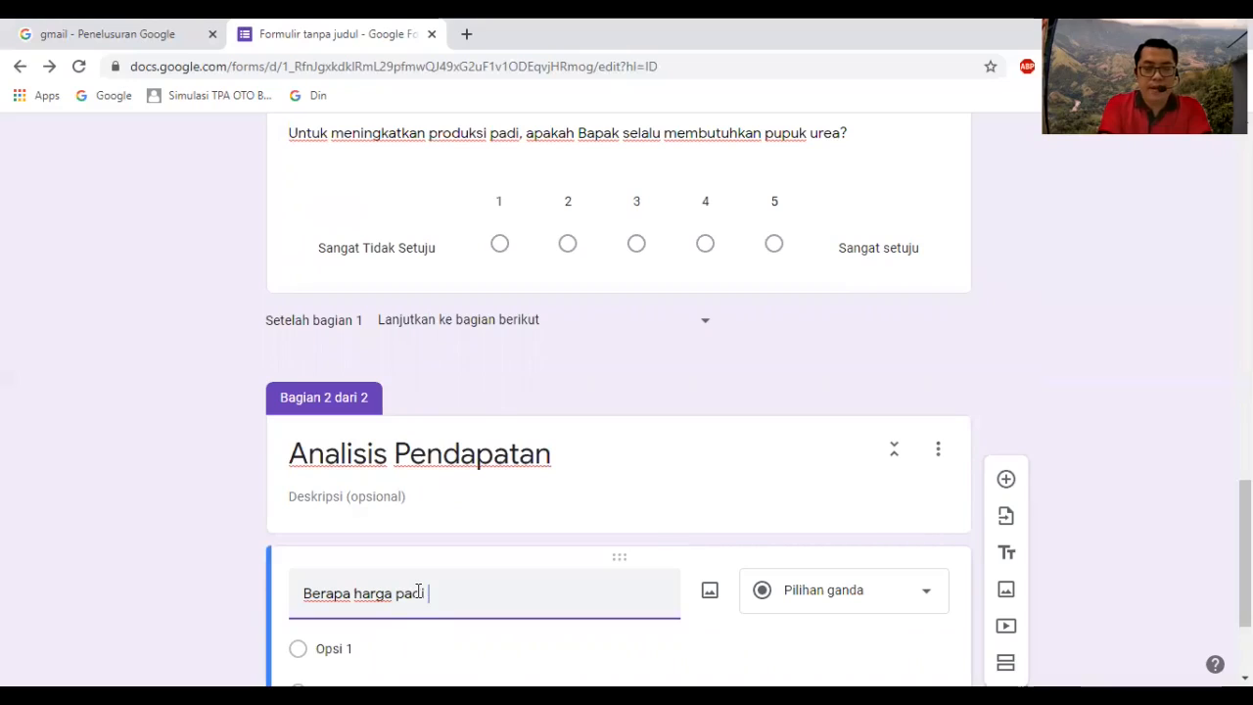
{"action": "type", "text": "per kg"}
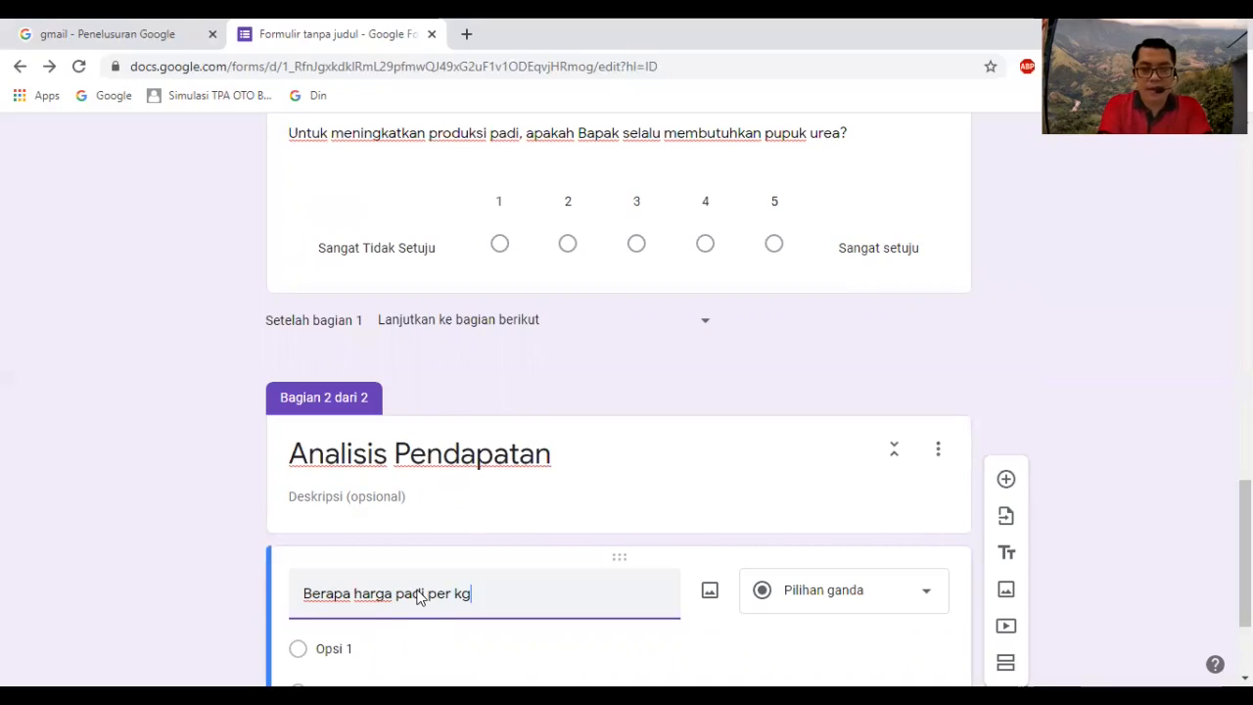
{"action": "type", "text": "?"}
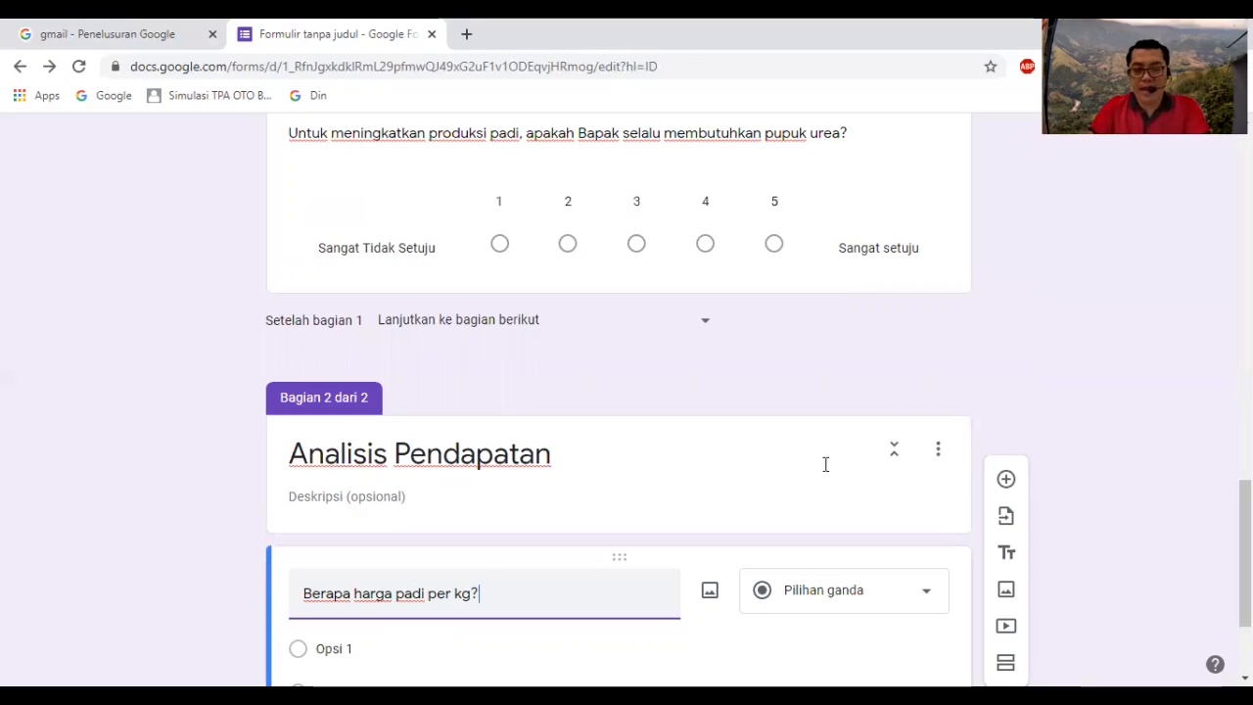
{"action": "scroll", "coordinate": [921, 423], "scroll_direction": "down", "scroll_amount": 2}
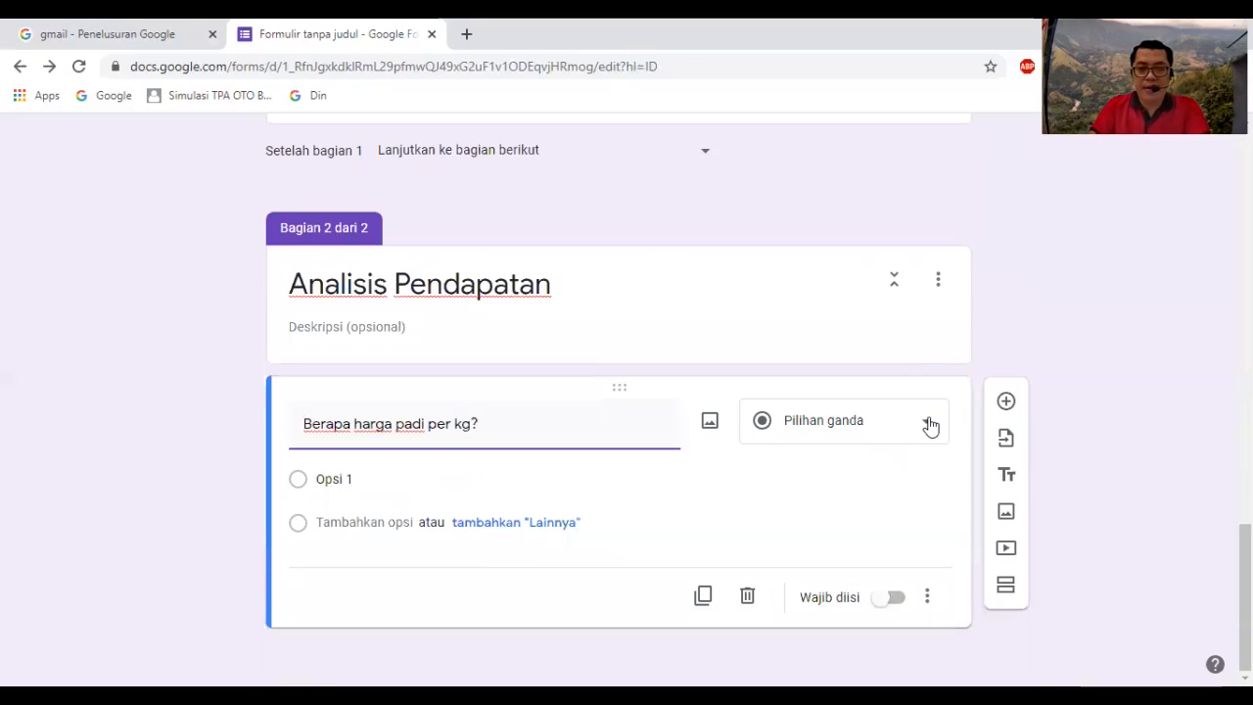
{"action": "left_click", "coordinate": [930, 426]}
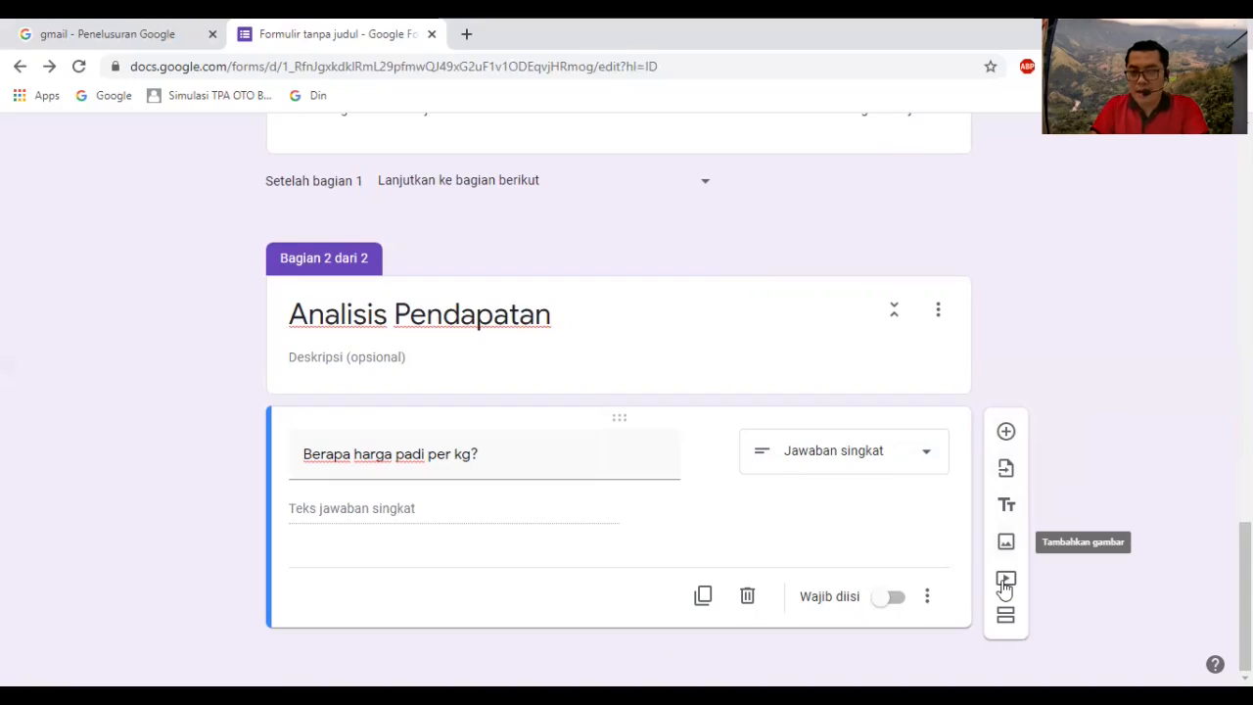
Add a title and description block below the rice-price question and title it "Ucapan Terima Kasih"
{"action": "left_click", "coordinate": [1008, 507]}
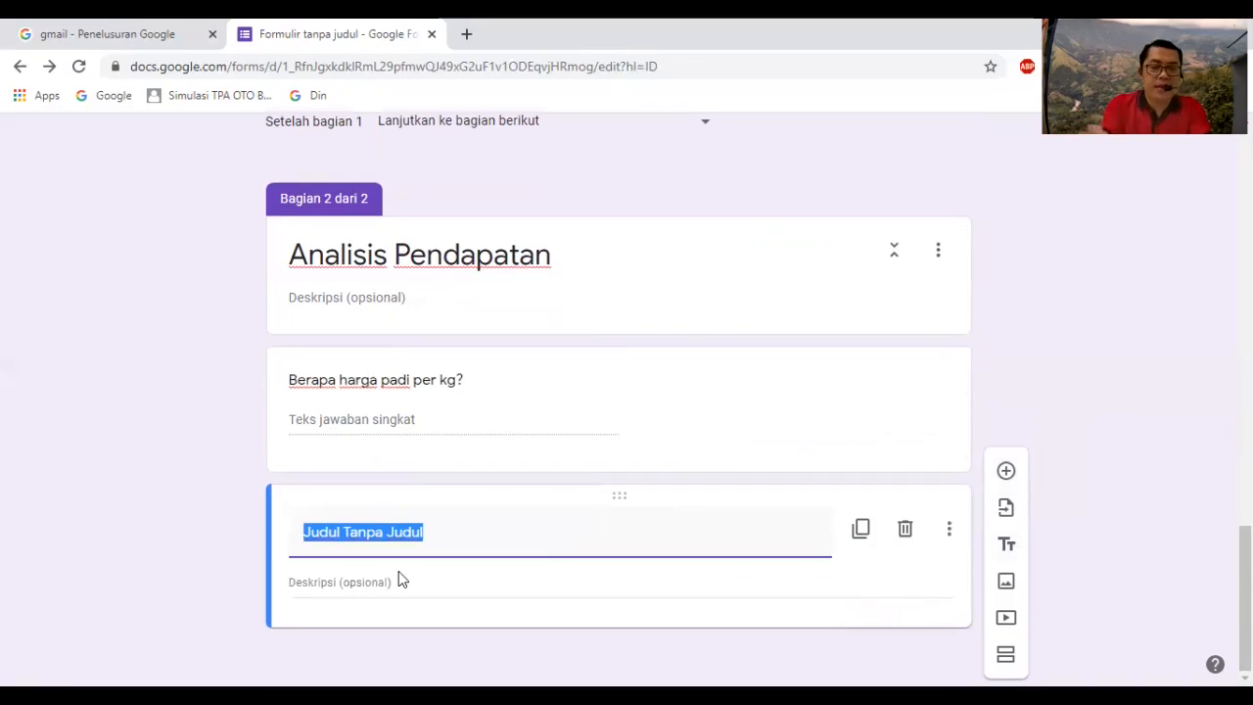
{"action": "type", "text": "Ucapan"}
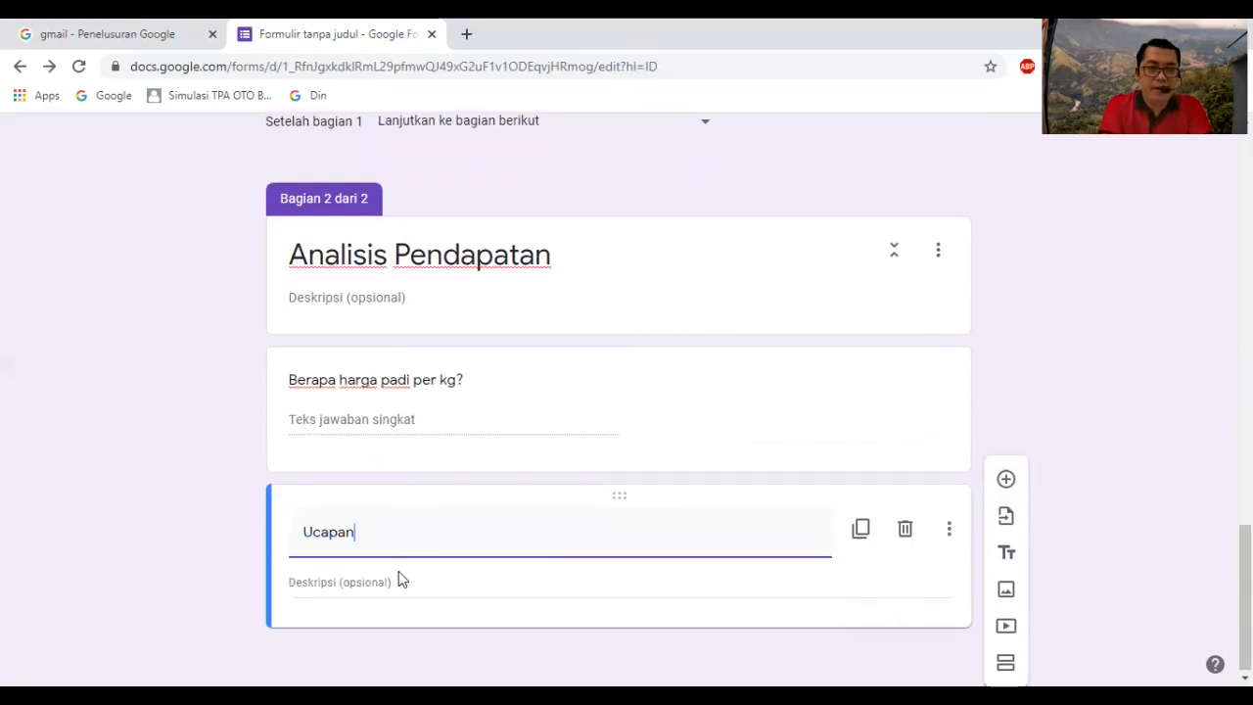
{"action": "type", "text": " Terima k"}
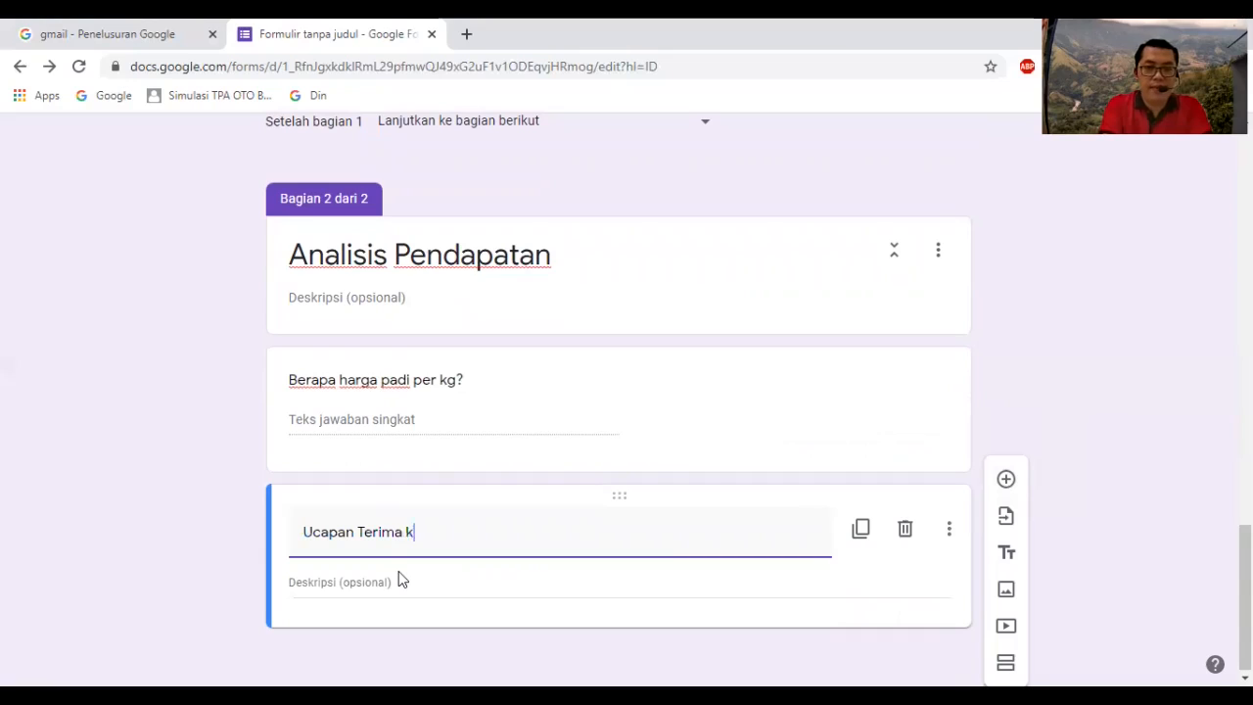
{"action": "type", "text": "asi"}
{"action": "key", "text": "BackSpace"}
{"action": "key", "text": "BackSpace"}
{"action": "key", "text": "BackSpace"}
{"action": "key", "text": "BackSpace"}
{"action": "type", "text": "Kasih:"}
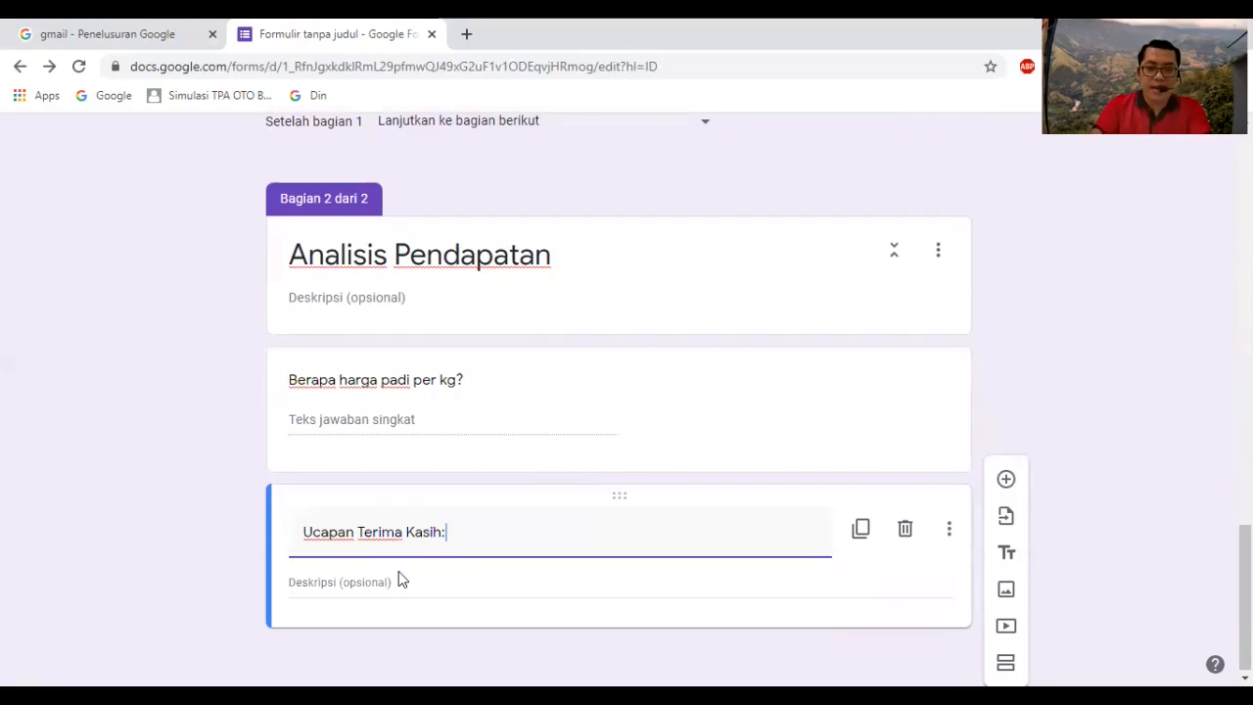
{"action": "key", "text": "BackSpace"}
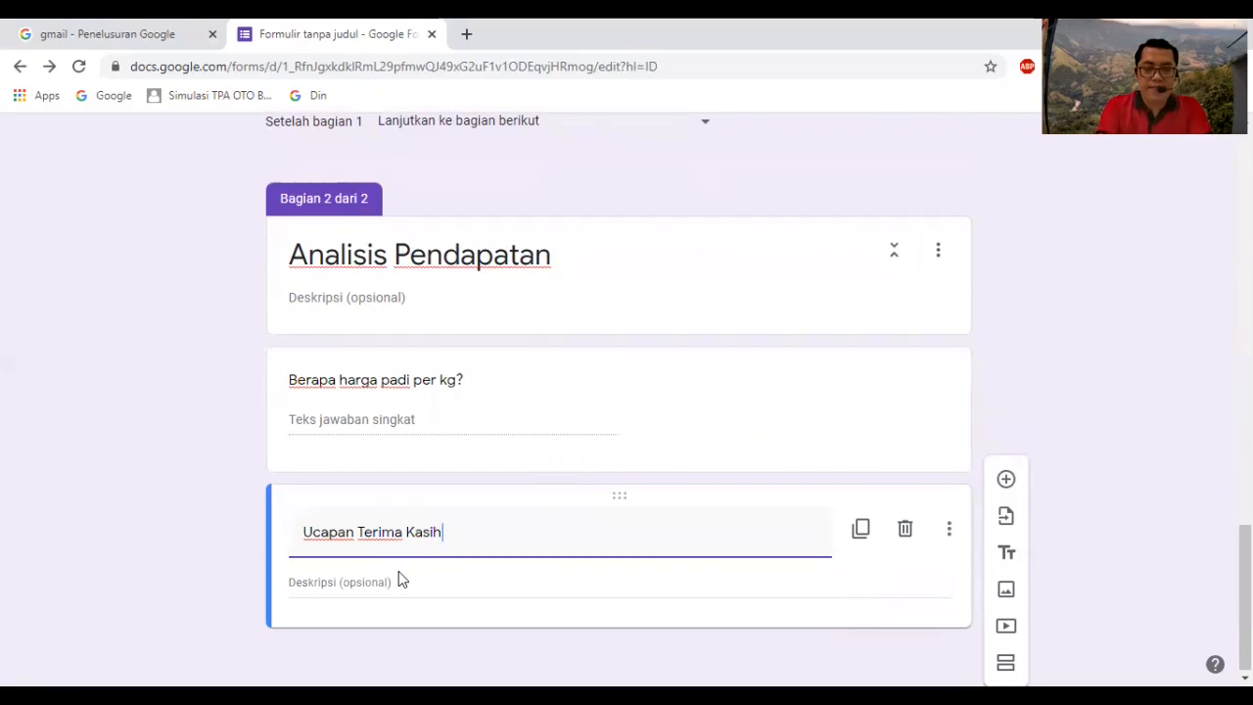
Replace the closing block's title with "Peneliti mengucapkan terima kasih atas kesediaan Bapak/Ibu untuk mengisi kuesioner ini."
{"action": "type", "text": "."}
{"action": "key", "text": "BackSpace"}
{"action": "key", "text": "BackSpace"}
{"action": "key", "text": "BackSpace"}
{"action": "key", "text": "BackSpace"}
{"action": "key", "text": "BackSpace"}
{"action": "key", "text": "BackSpace"}
{"action": "key", "text": "BackSpace"}
{"action": "key", "text": "BackSpace"}
{"action": "key", "text": "BackSpace"}
{"action": "key", "text": "BackSpace"}
{"action": "key", "text": "BackSpace"}
{"action": "key", "text": "BackSpace"}
{"action": "key", "text": "BackSpace"}
{"action": "key", "text": "BackSpace"}
{"action": "key", "text": "BackSpace"}
{"action": "key", "text": "BackSpace"}
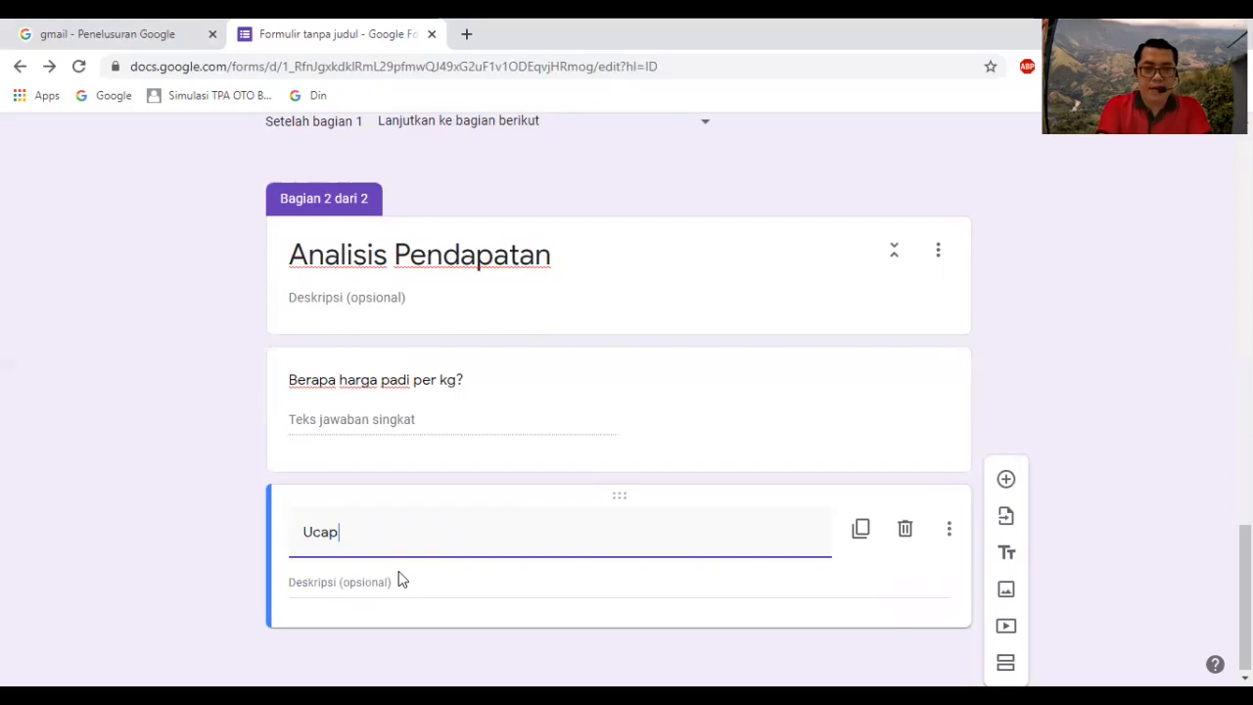
{"action": "key", "text": "BackSpace"}
{"action": "key", "text": "BackSpace"}
{"action": "key", "text": "BackSpace"}
{"action": "key", "text": "BackSpace"}
{"action": "type", "text": "Penel"}
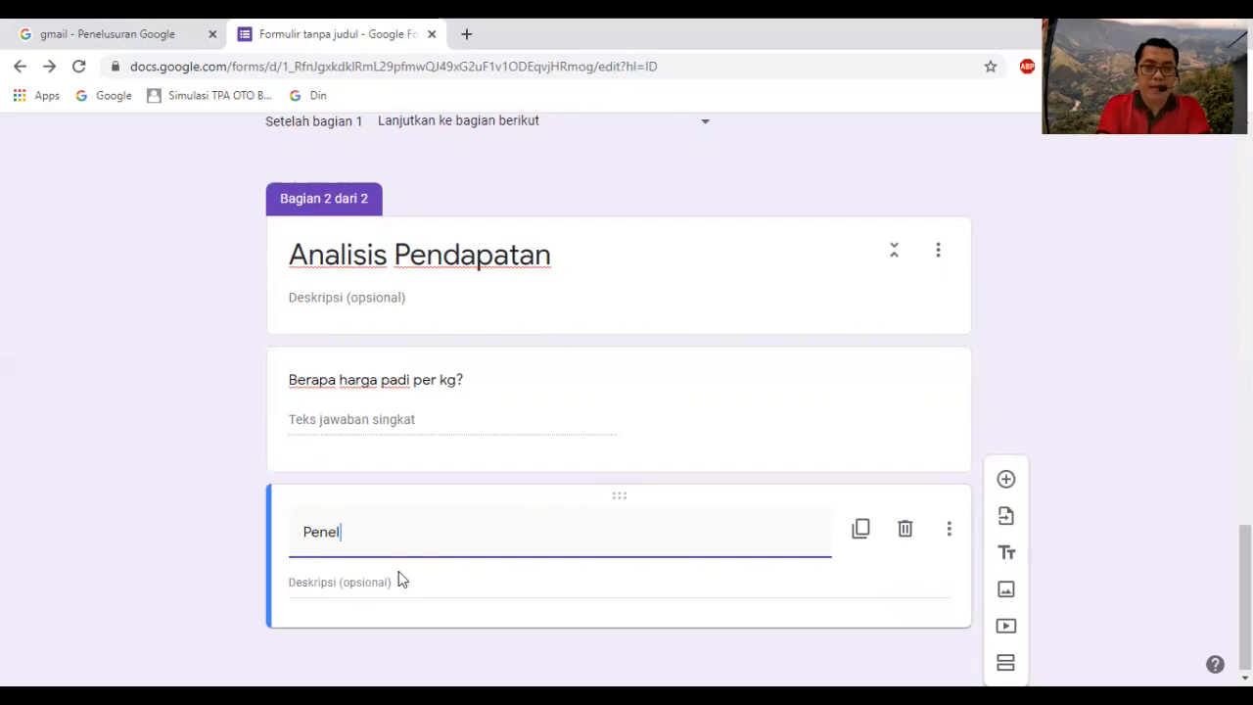
{"action": "type", "text": "iti mengucapka"}
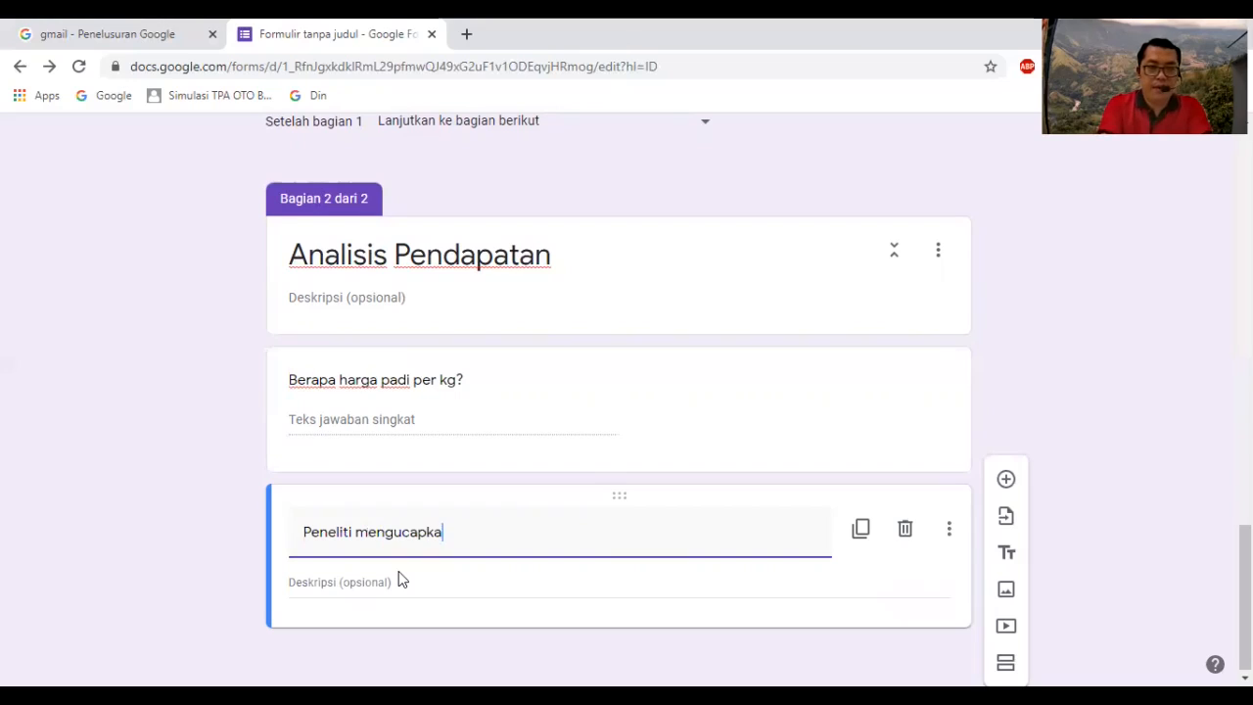
{"action": "type", "text": "n terima kasih atas ked"}
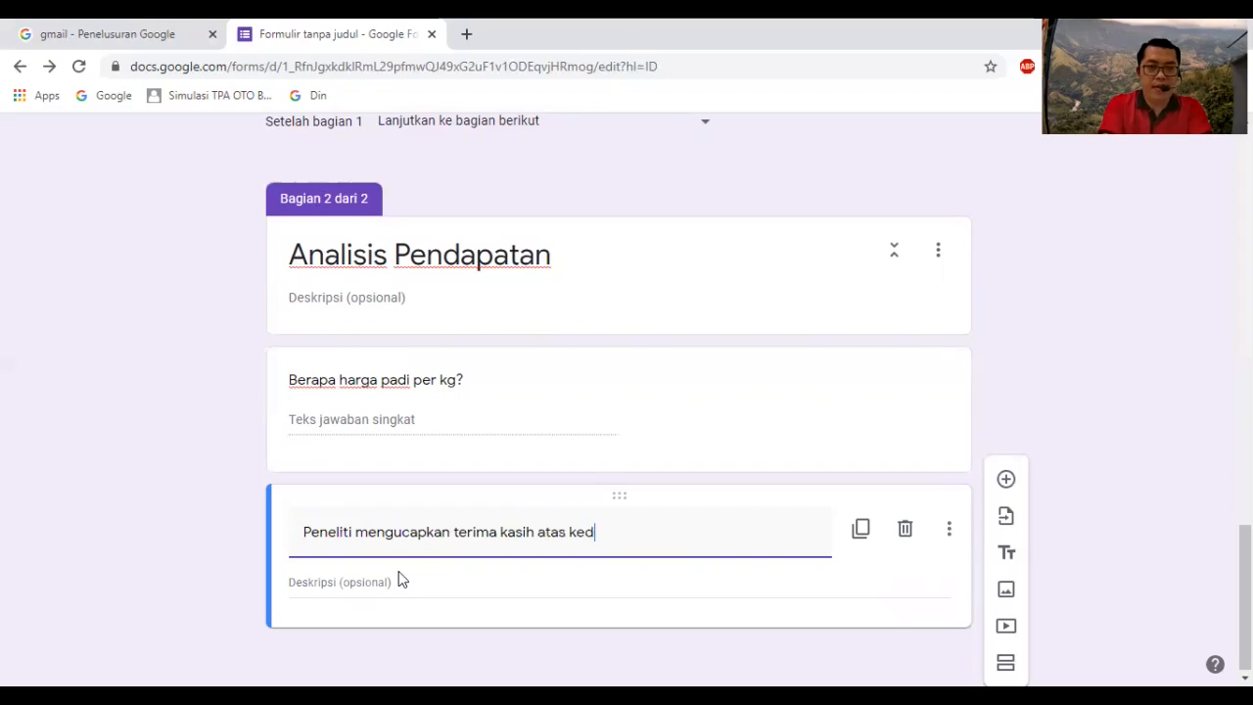
{"action": "type", "text": "e"}
{"action": "key", "text": "BackSpace"}
{"action": "key", "text": "BackSpace"}
{"action": "type", "text": "s"}
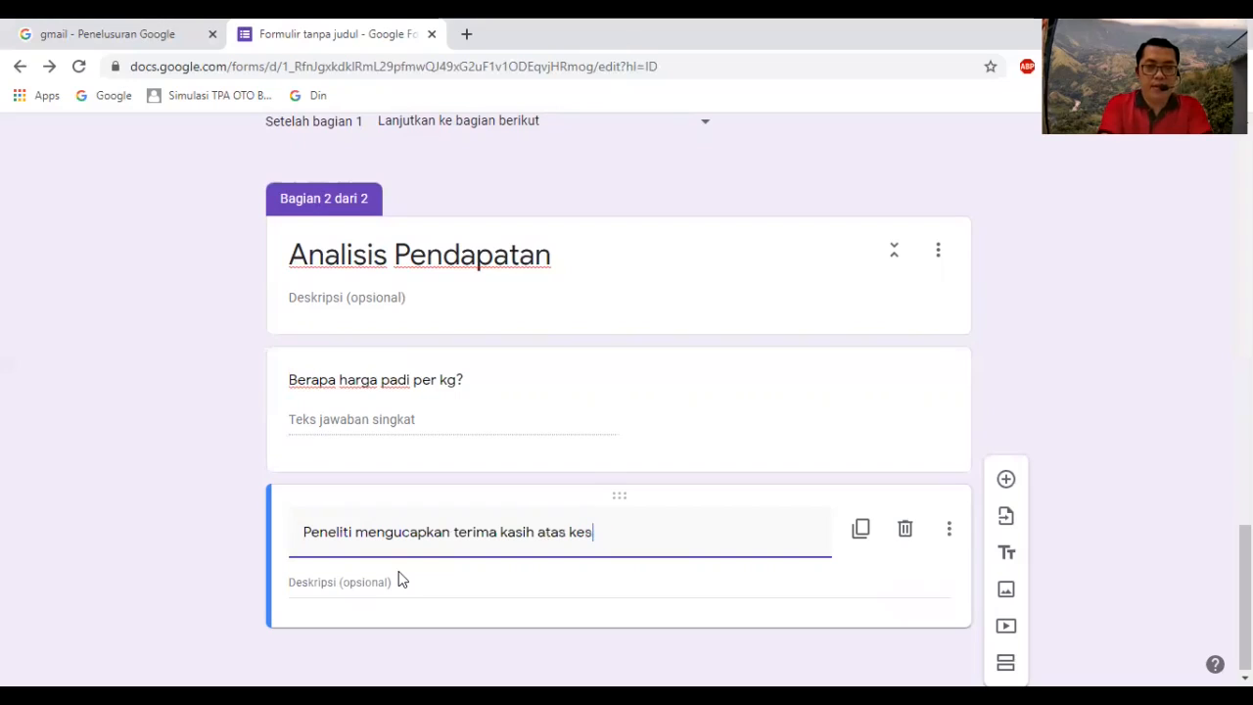
{"action": "type", "text": "ediaan Bapak."}
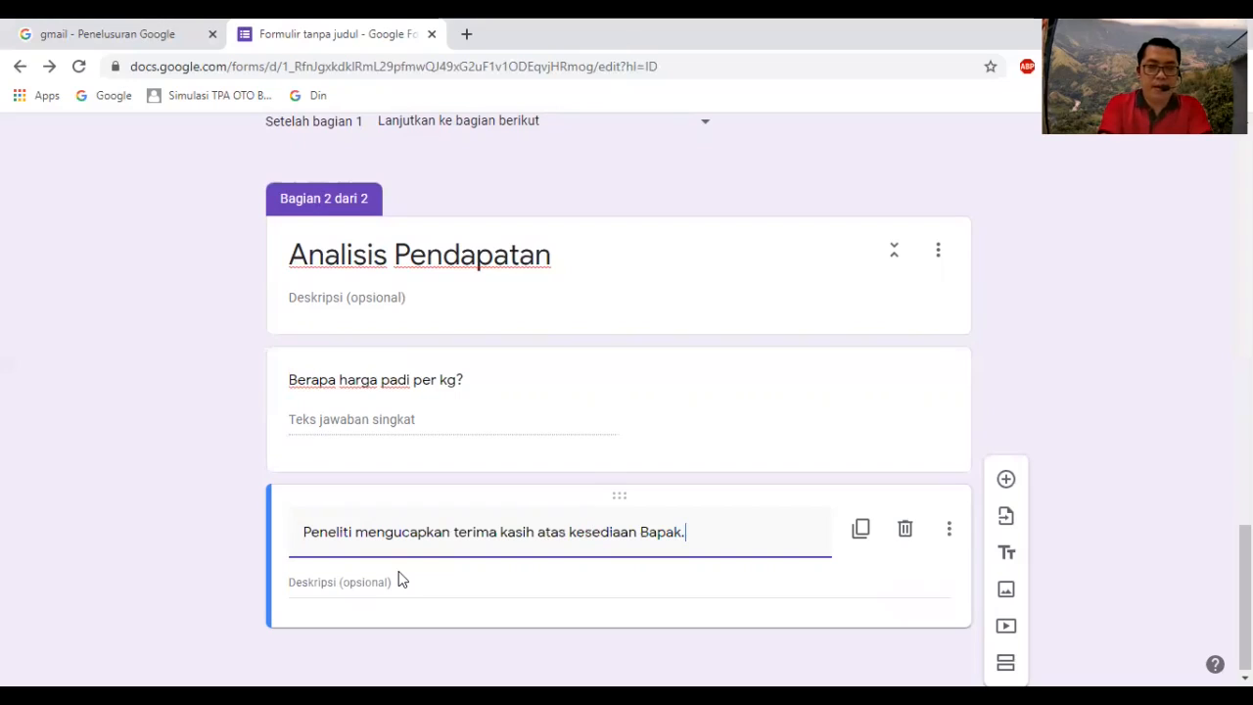
{"action": "key", "text": "BackSpace"}
{"action": "type", "text": "/Ibnu"}
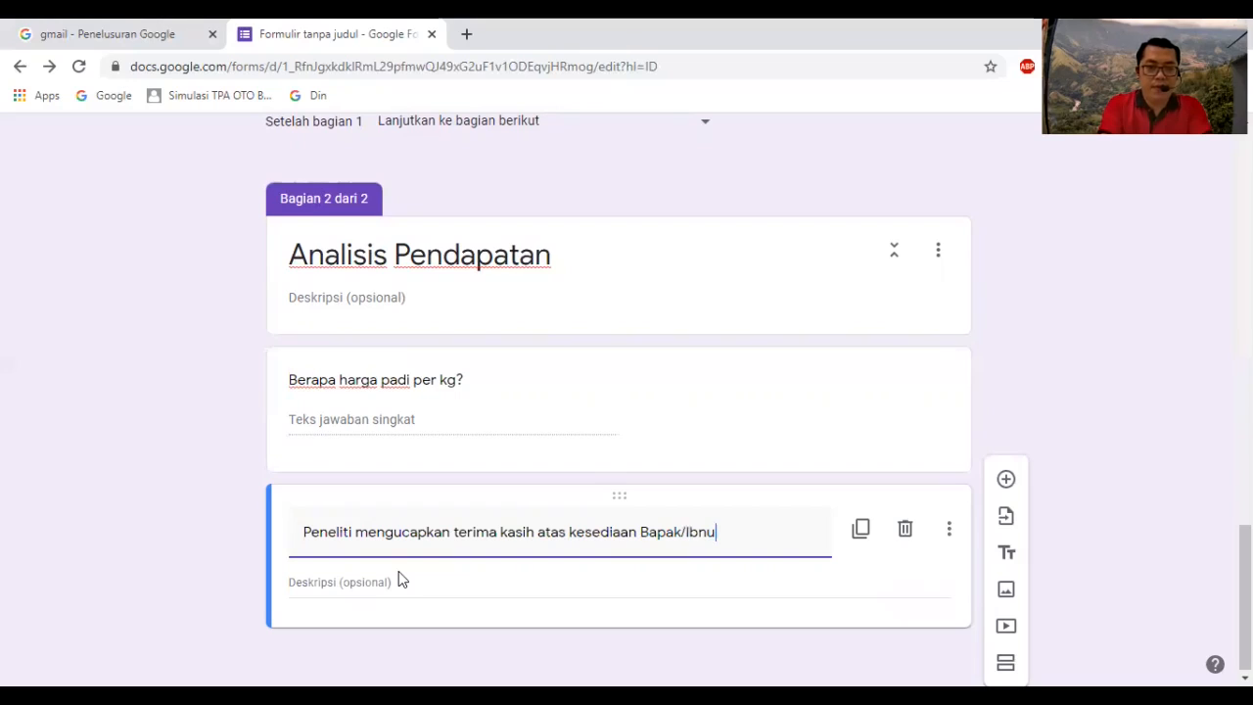
{"action": "key", "text": "BackSpace"}
{"action": "key", "text": "BackSpace"}
{"action": "type", "text": "i jn"}
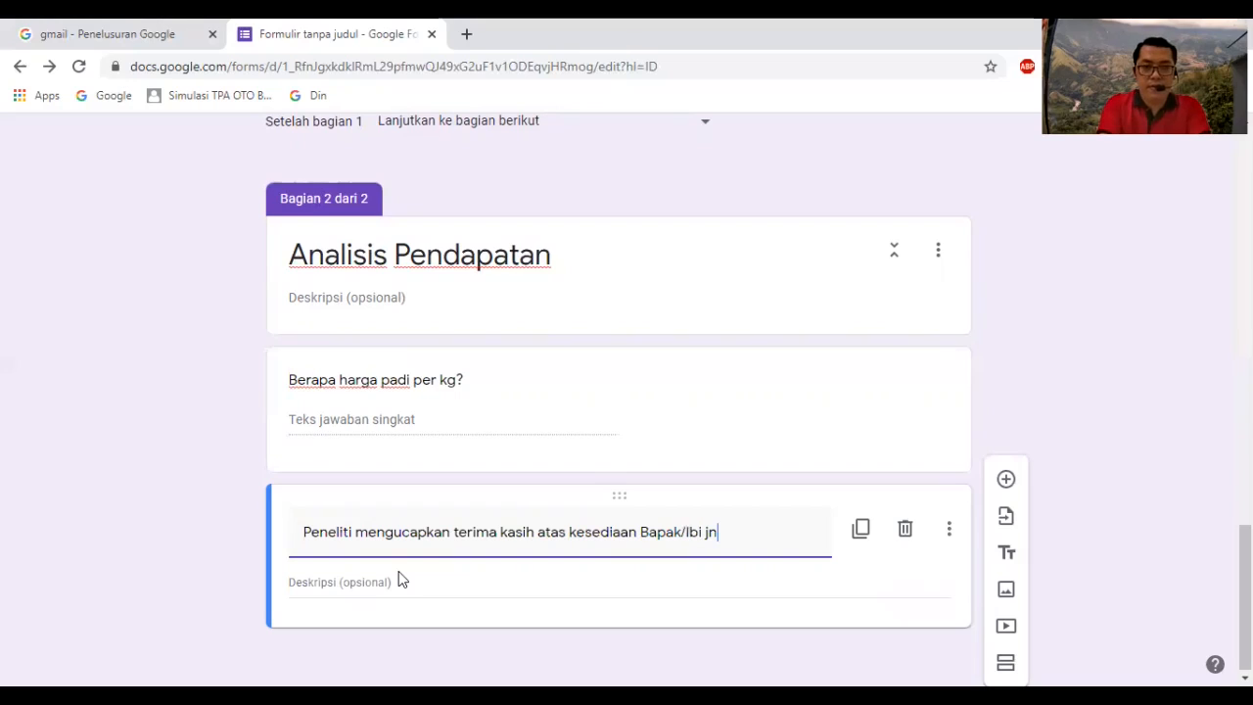
{"action": "key", "text": "BackSpace"}
{"action": "key", "text": "BackSpace"}
{"action": "key", "text": "BackSpace"}
{"action": "key", "text": "BackSpace"}
{"action": "type", "text": "u untu"}
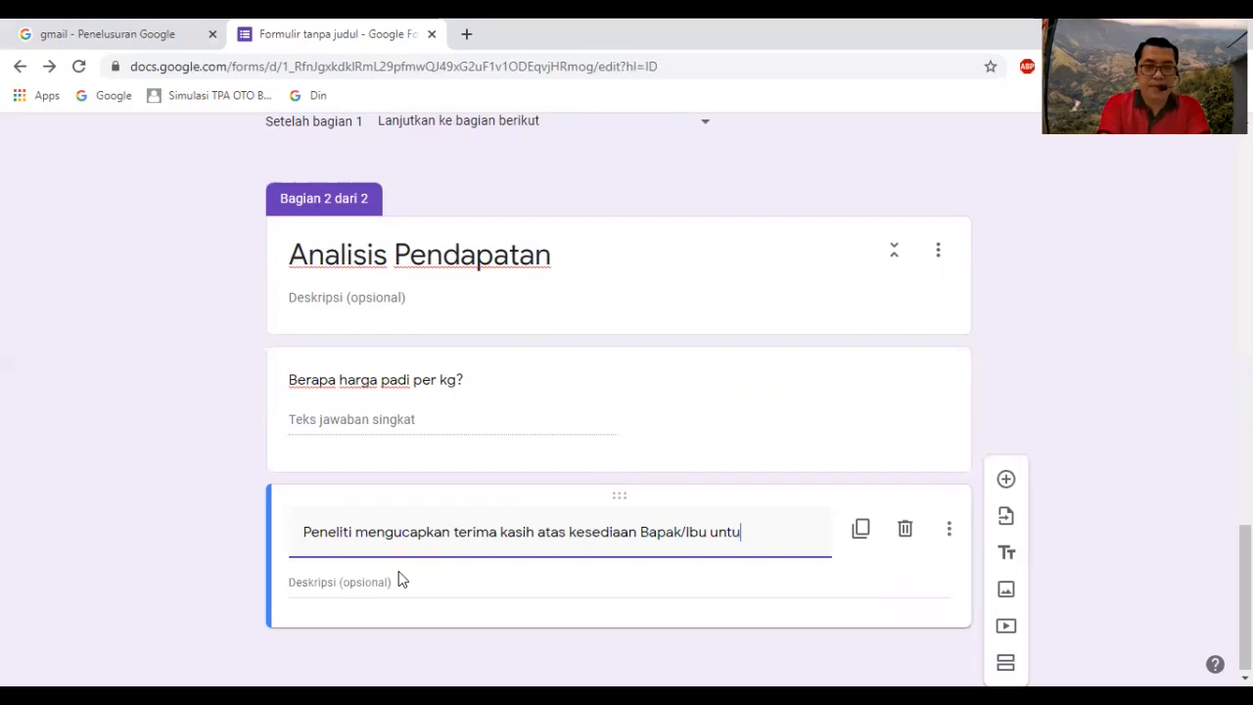
{"action": "type", "text": "k mengisi kuesioner ini."}
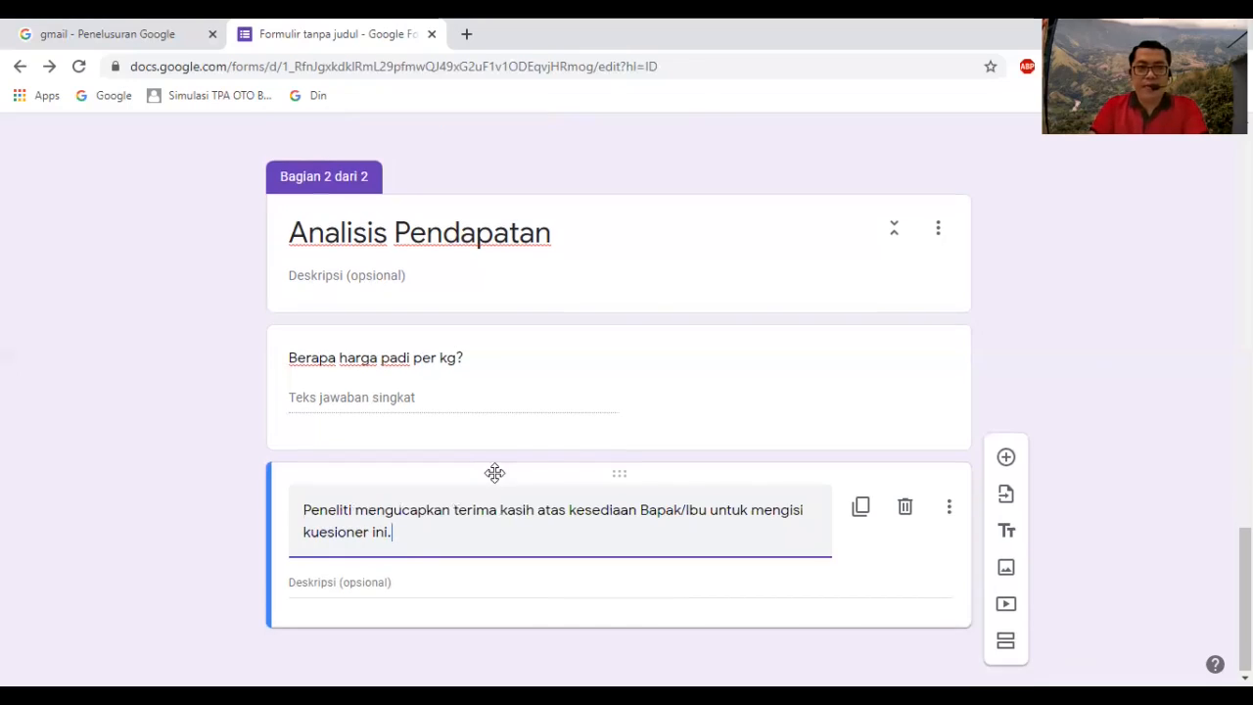
Open the form's sending options and copy the HTML embed code
{"action": "scroll", "coordinate": [529, 475], "scroll_direction": "up", "scroll_amount": 1}
{"action": "scroll", "coordinate": [524, 473], "scroll_direction": "up", "scroll_amount": 4}
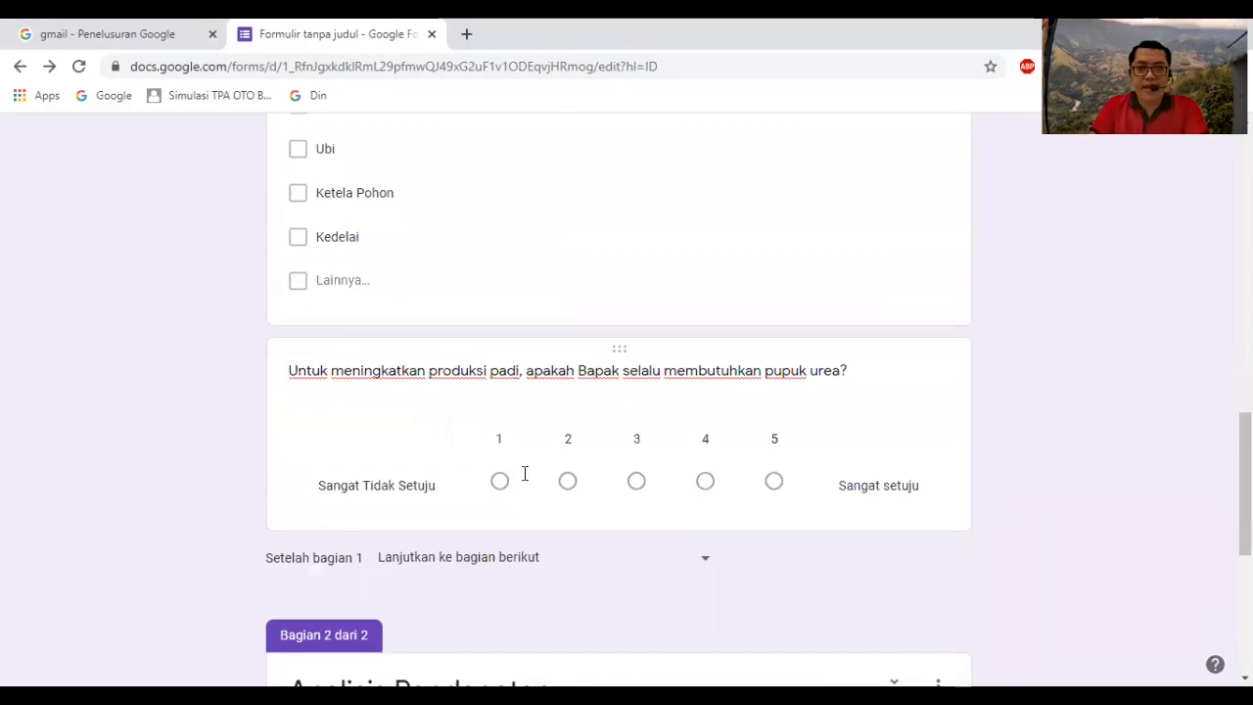
{"action": "scroll", "coordinate": [525, 473], "scroll_direction": "up", "scroll_amount": 10}
{"action": "scroll", "coordinate": [853, 322], "scroll_direction": "up", "scroll_amount": 1}
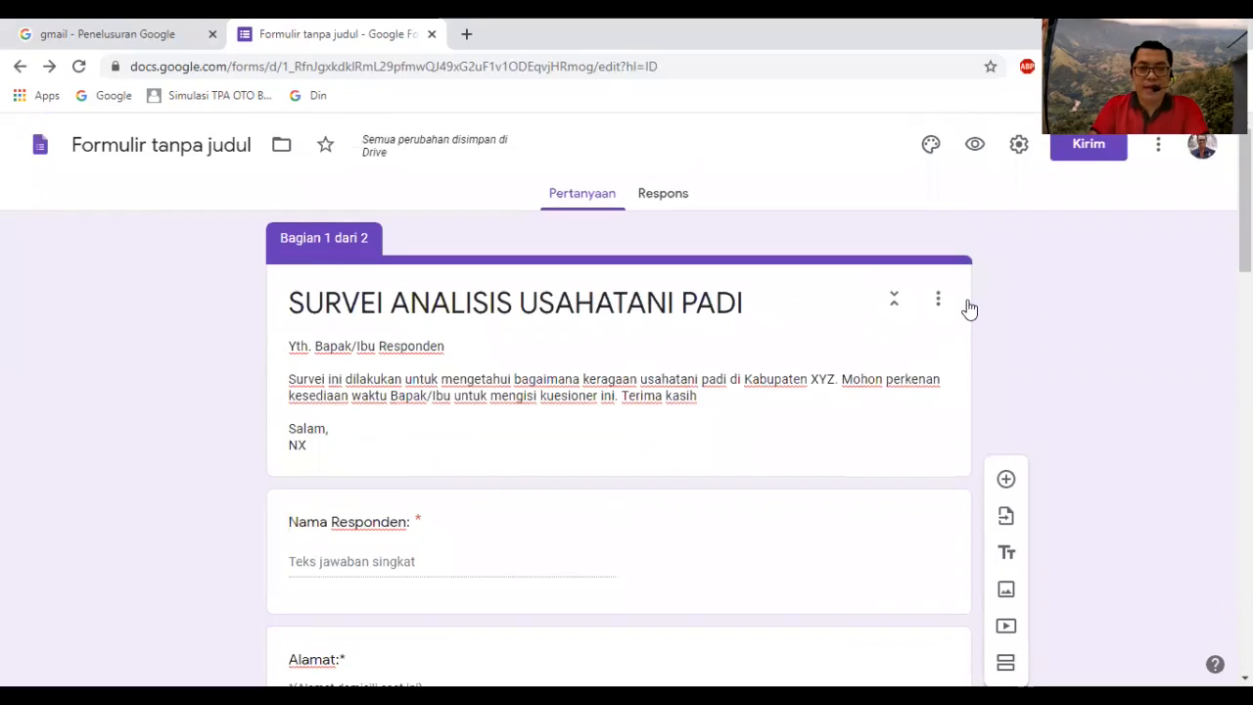
{"action": "left_click", "coordinate": [1091, 148]}
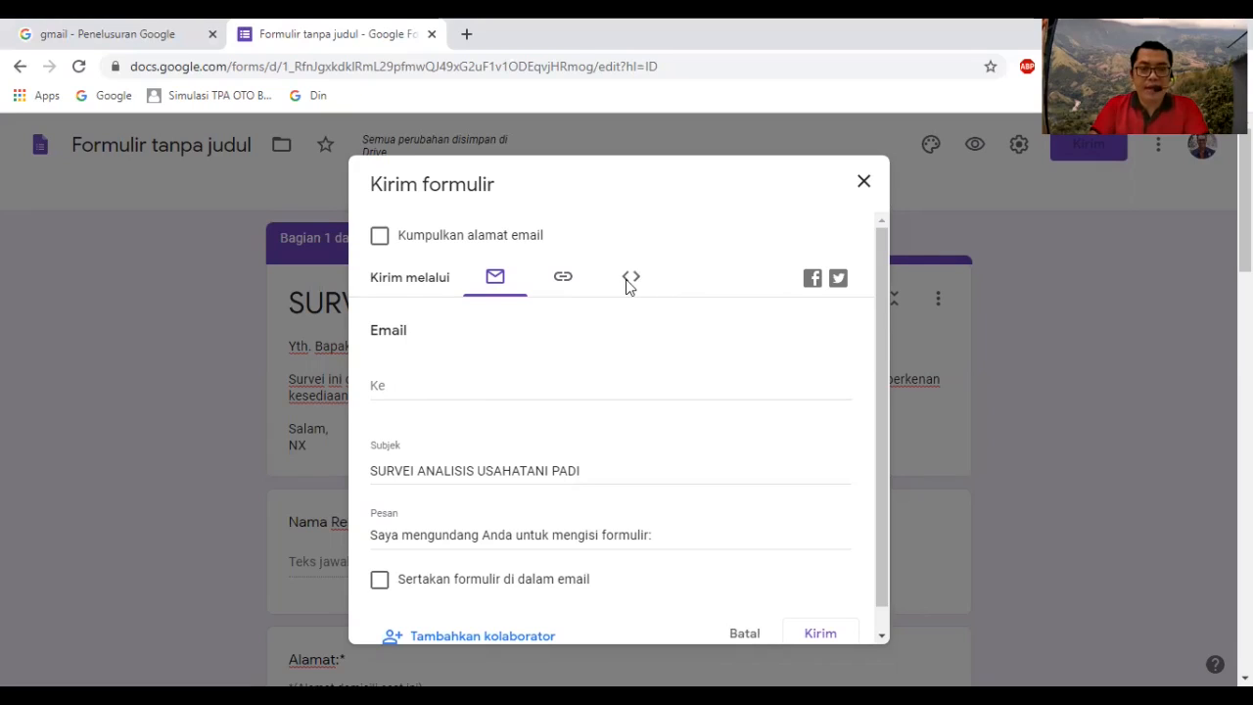
{"action": "scroll", "coordinate": [632, 289], "scroll_direction": "down", "scroll_amount": 1}
{"action": "scroll", "coordinate": [632, 299], "scroll_direction": "up", "scroll_amount": 1}
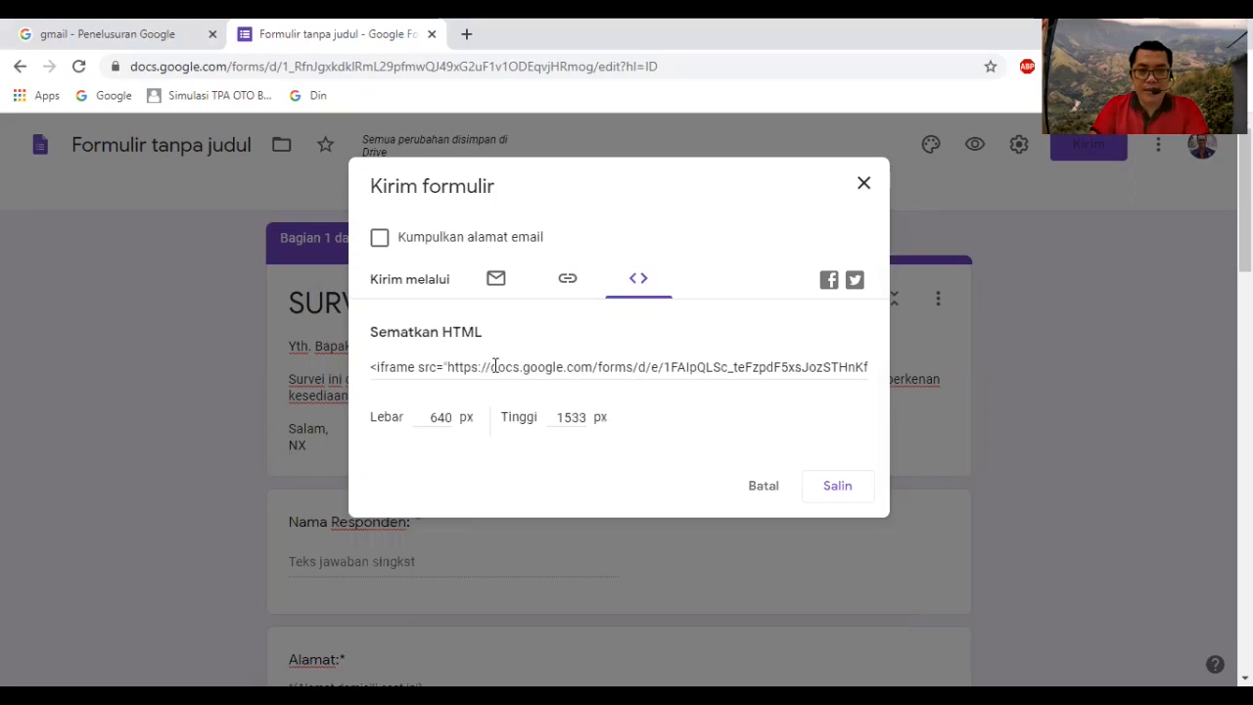
{"action": "left_click", "coordinate": [837, 486]}
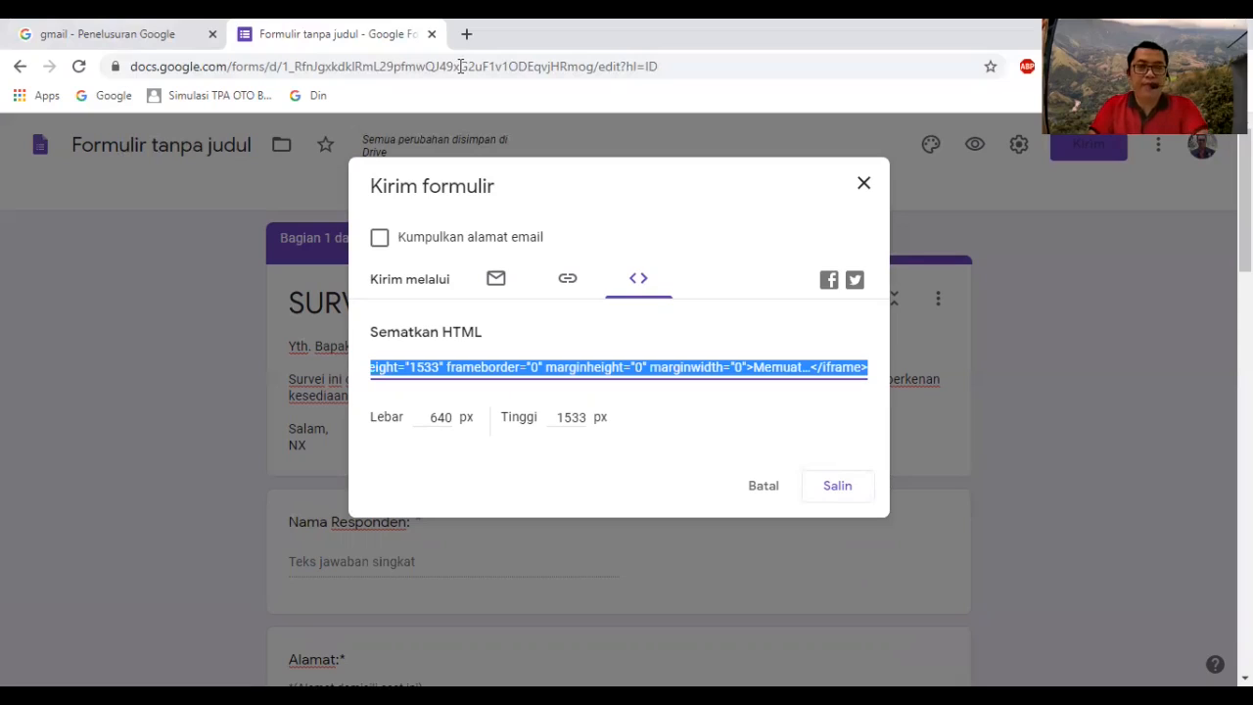
{"action": "key", "text": "ctrl+t"}
{"action": "type", "text": "<iframe src=\"https://docs.google.com/forms/d/e/1FAIpQLSc_teFzpdF5xsJozSTHnKf8kZ_RHSNOl5e2QOk9-vRRzujgHg/viewform?embedded=true\" width=\"640\" height=\"1533\" frameborder=\"0\" marginheight=\"0\" marginwidth=\"0\">Memuat…</iframe>"}
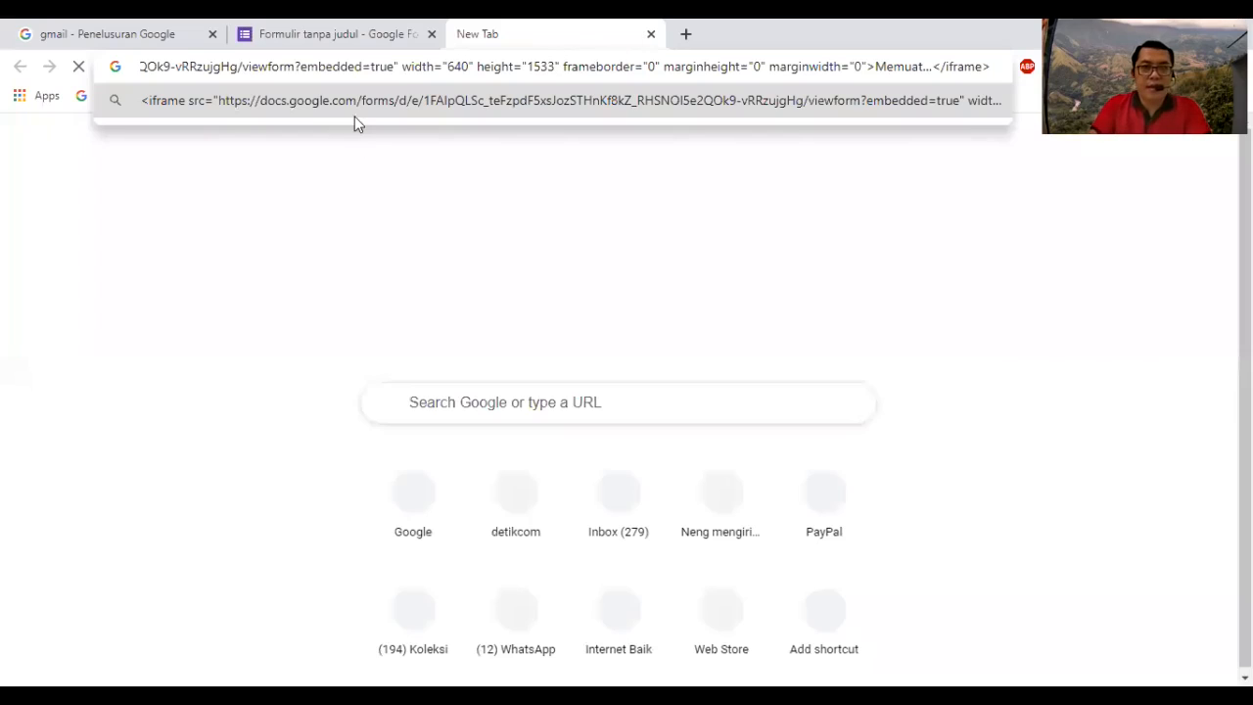
{"action": "left_click", "coordinate": [362, 66]}
{"action": "key", "text": "ctrl+c"}
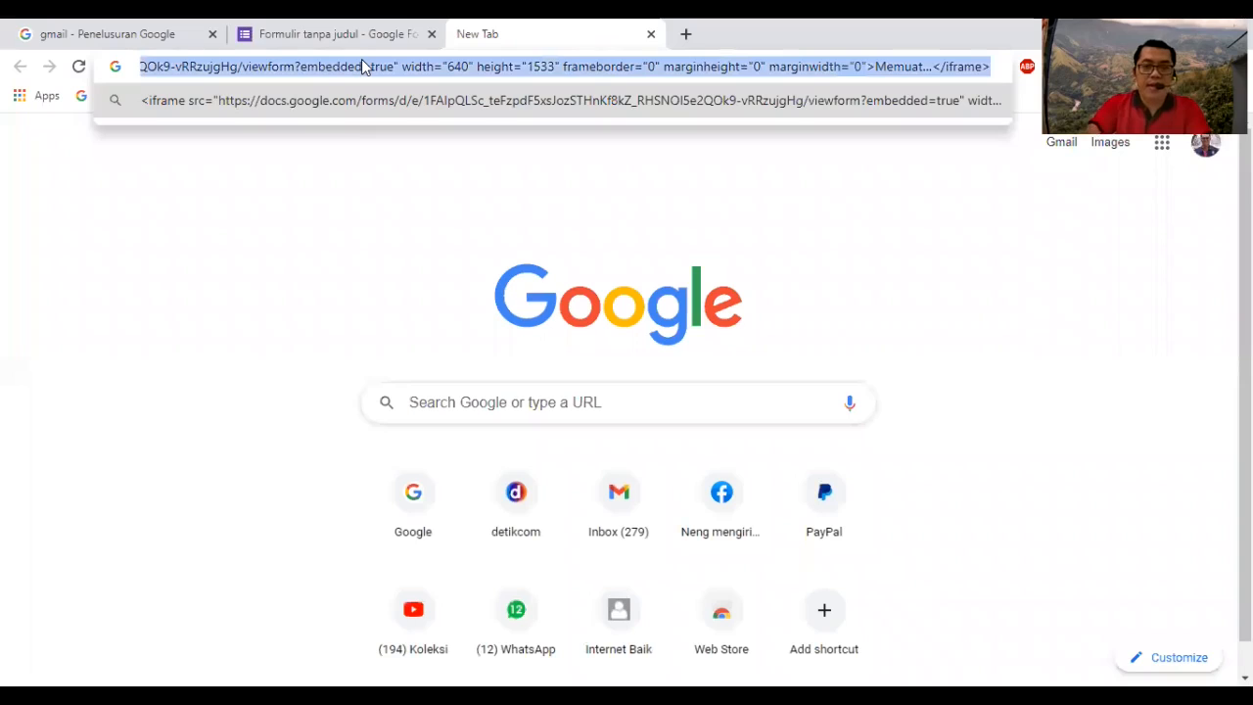
{"action": "key", "text": "BackSpace"}
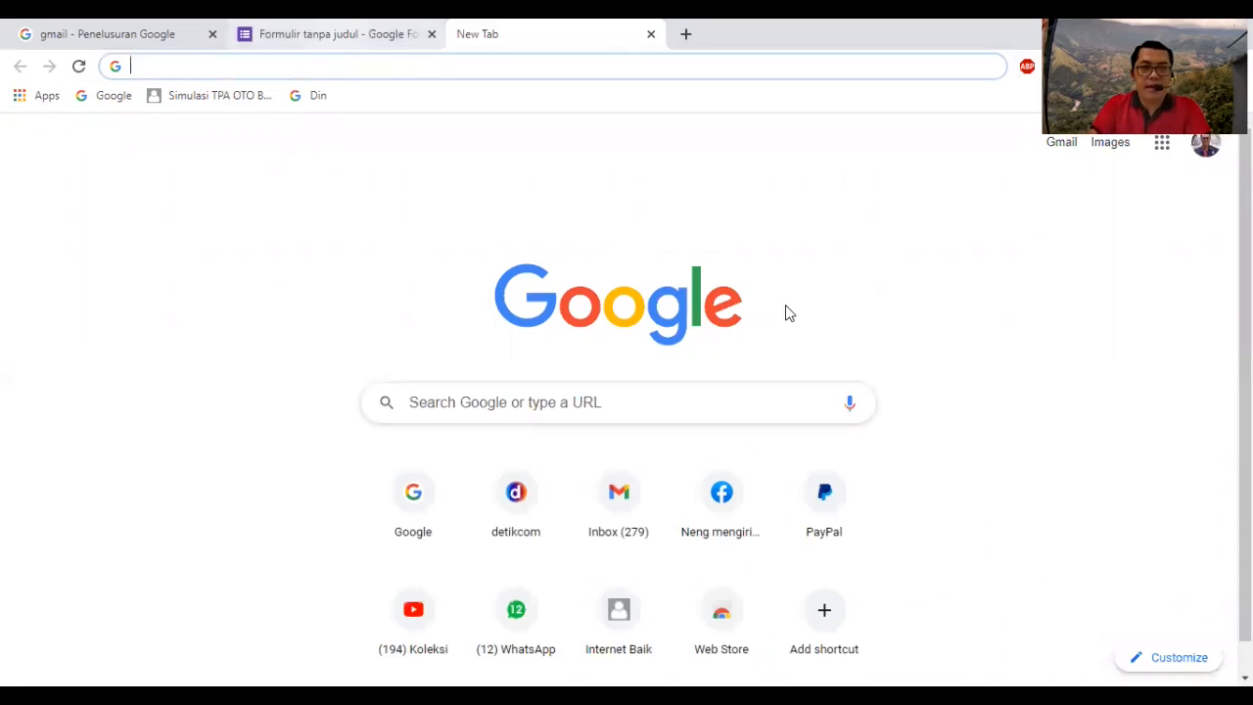
{"action": "key", "text": "ctrl+shift+Tab"}
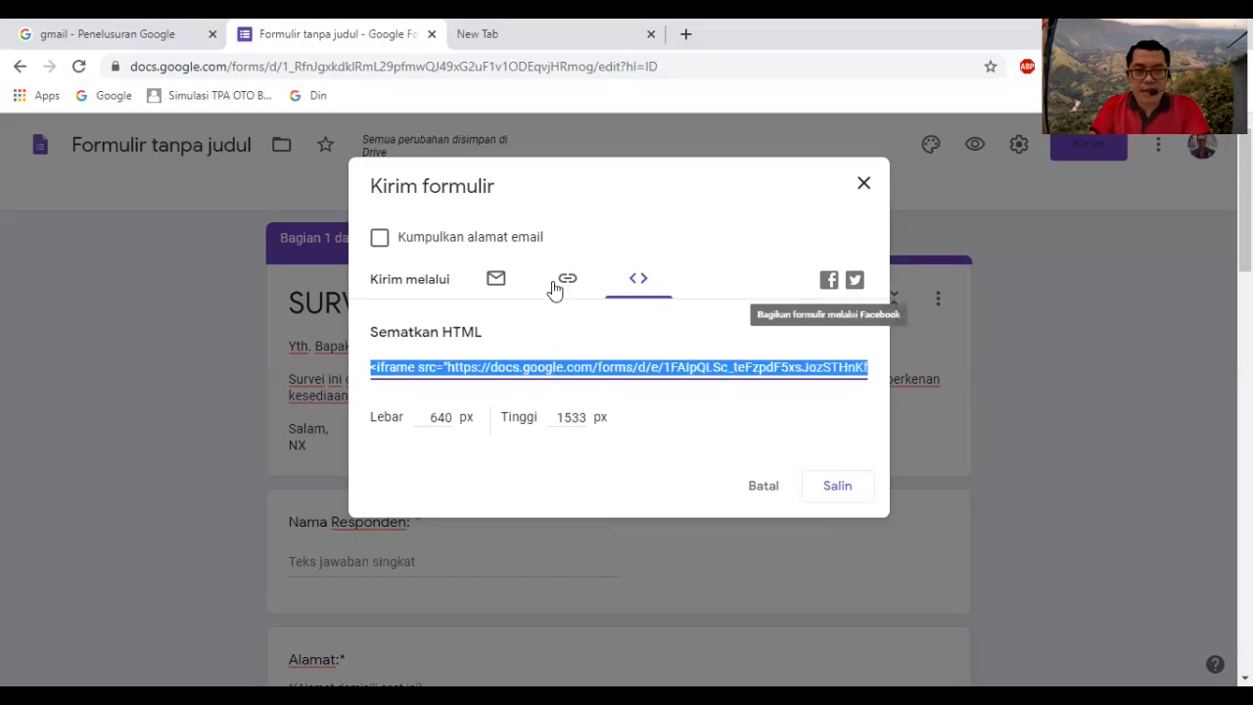
Check the email sending option, return to the HTML embed option and copy its code again
{"action": "left_click", "coordinate": [496, 281]}
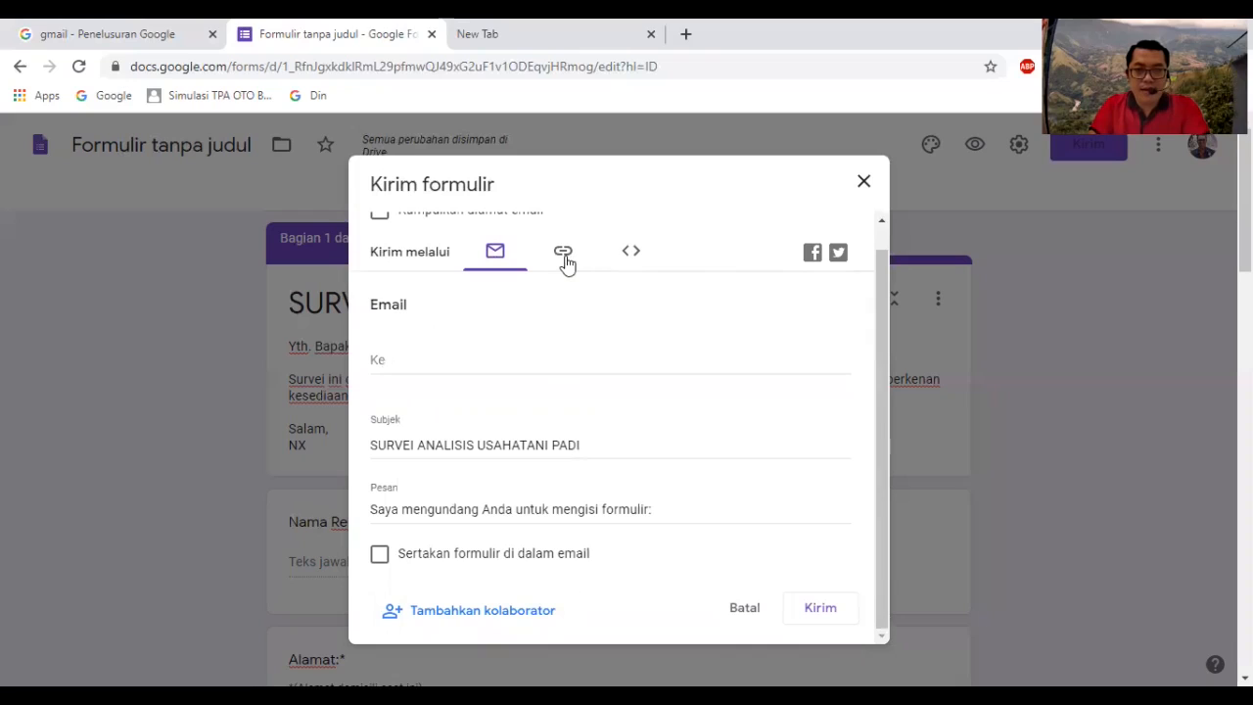
{"action": "left_click", "coordinate": [618, 254]}
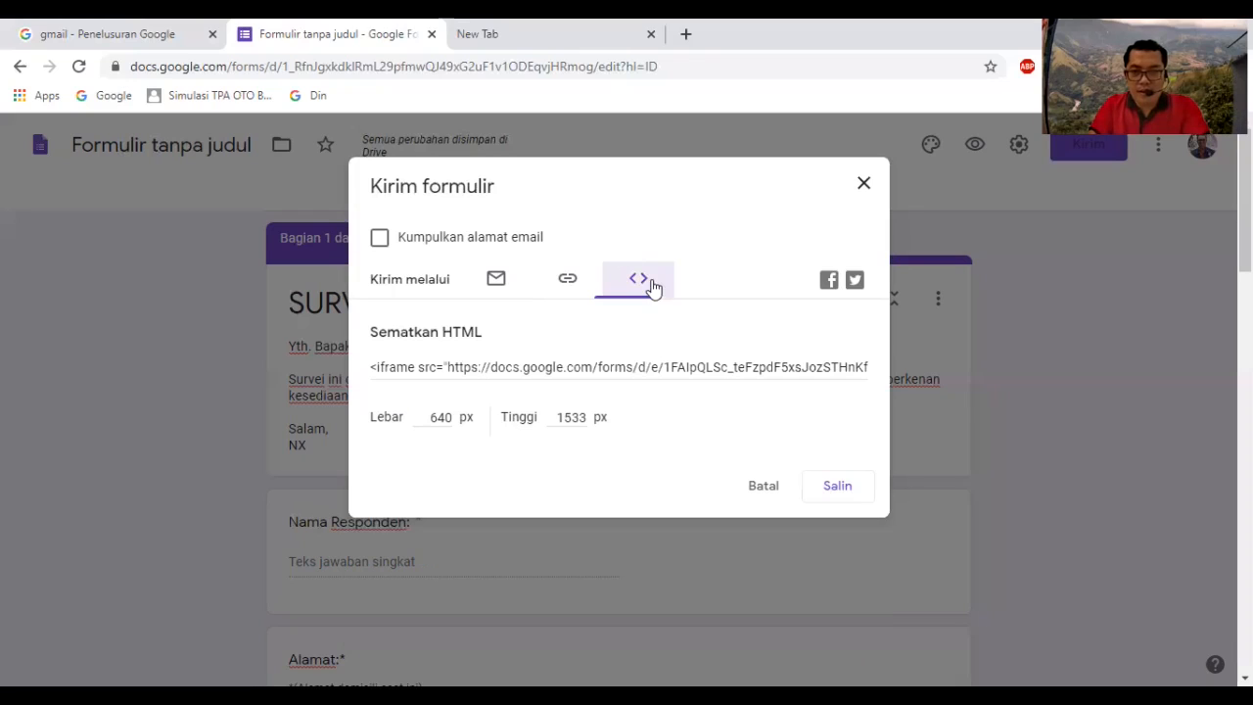
{"action": "left_click", "coordinate": [453, 368]}
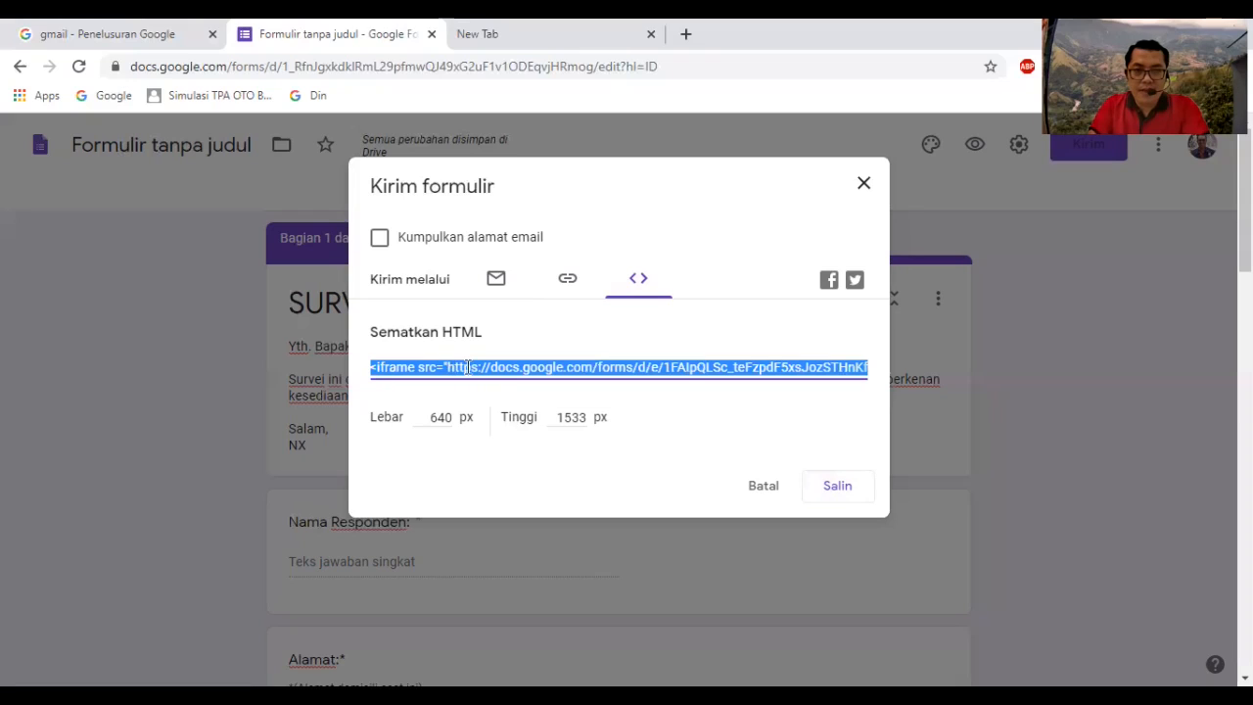
{"action": "left_click", "coordinate": [837, 488]}
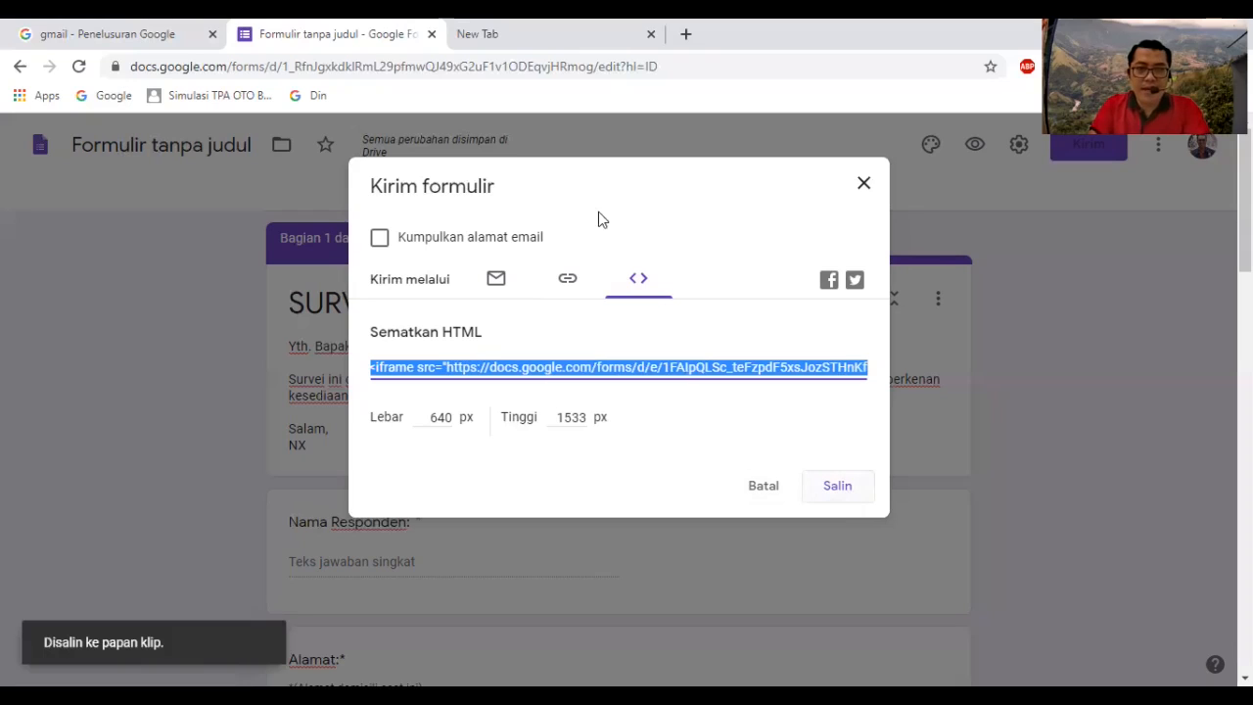
Try to open the form by loading the copied embed code in the new browser tab and selecting the form address inside it
{"action": "key", "text": "ctrl+Tab"}
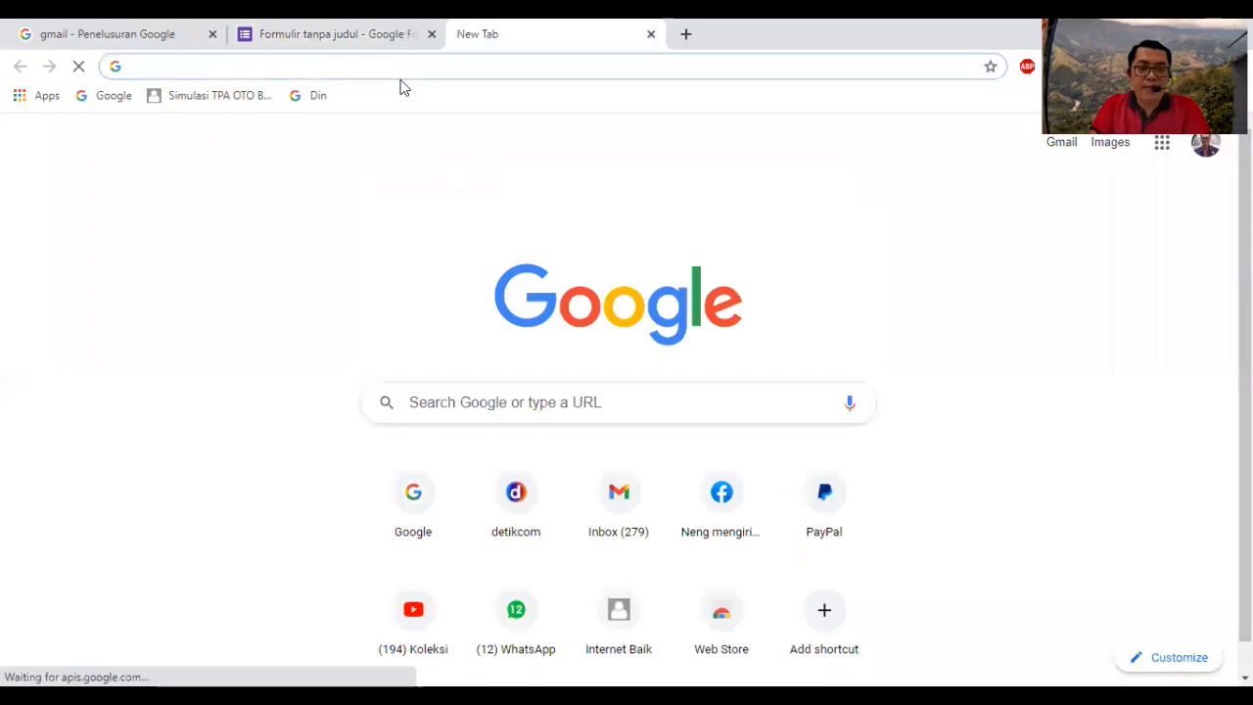
{"action": "key", "text": "ctrl+v"}
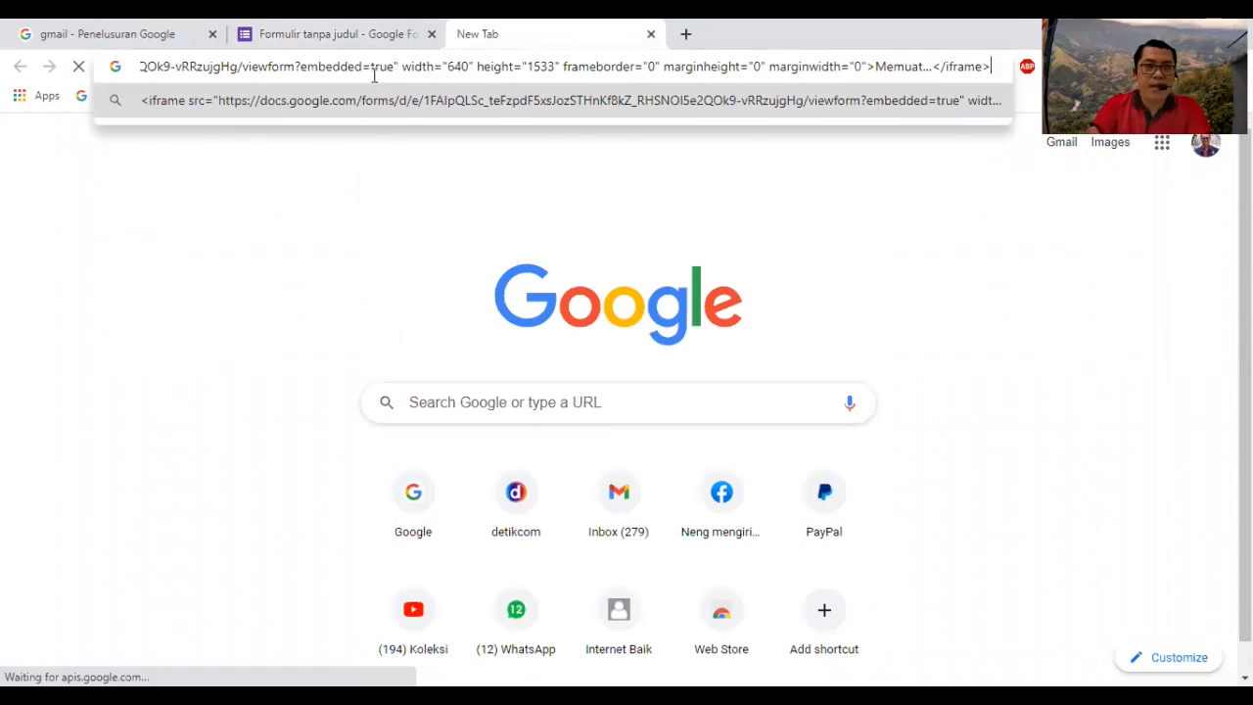
{"action": "key", "text": "Return"}
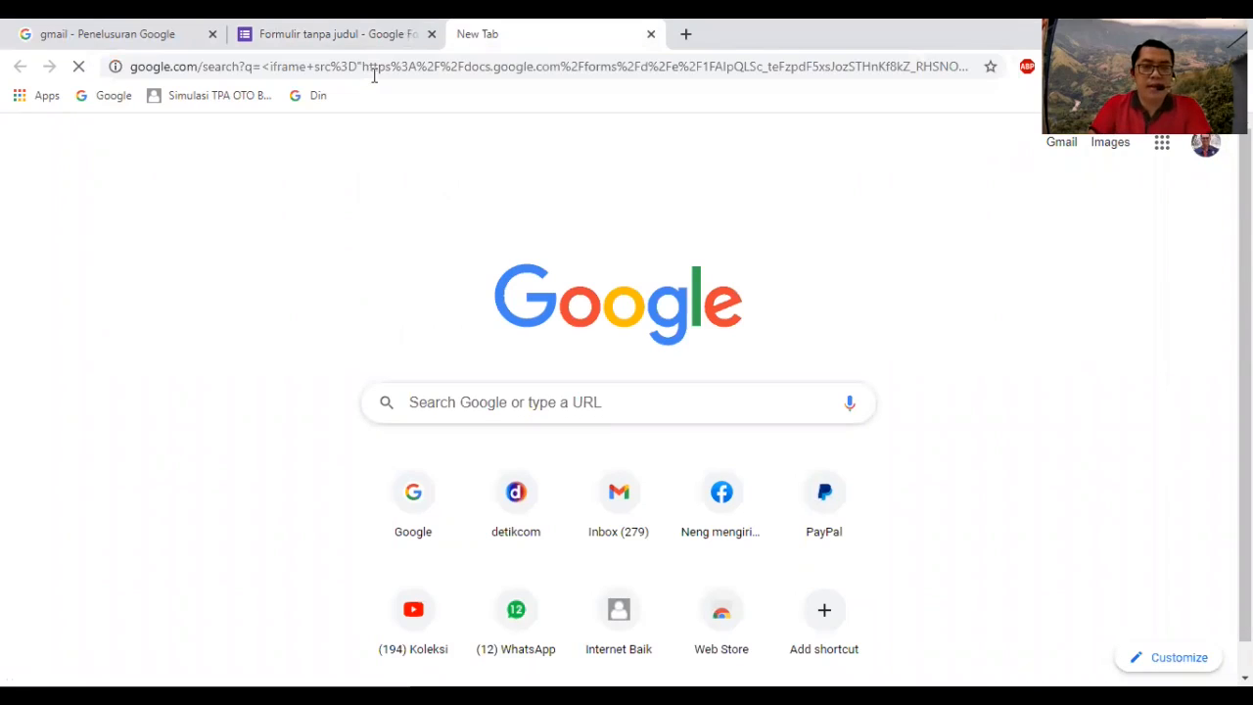
{"action": "left_click", "coordinate": [277, 73]}
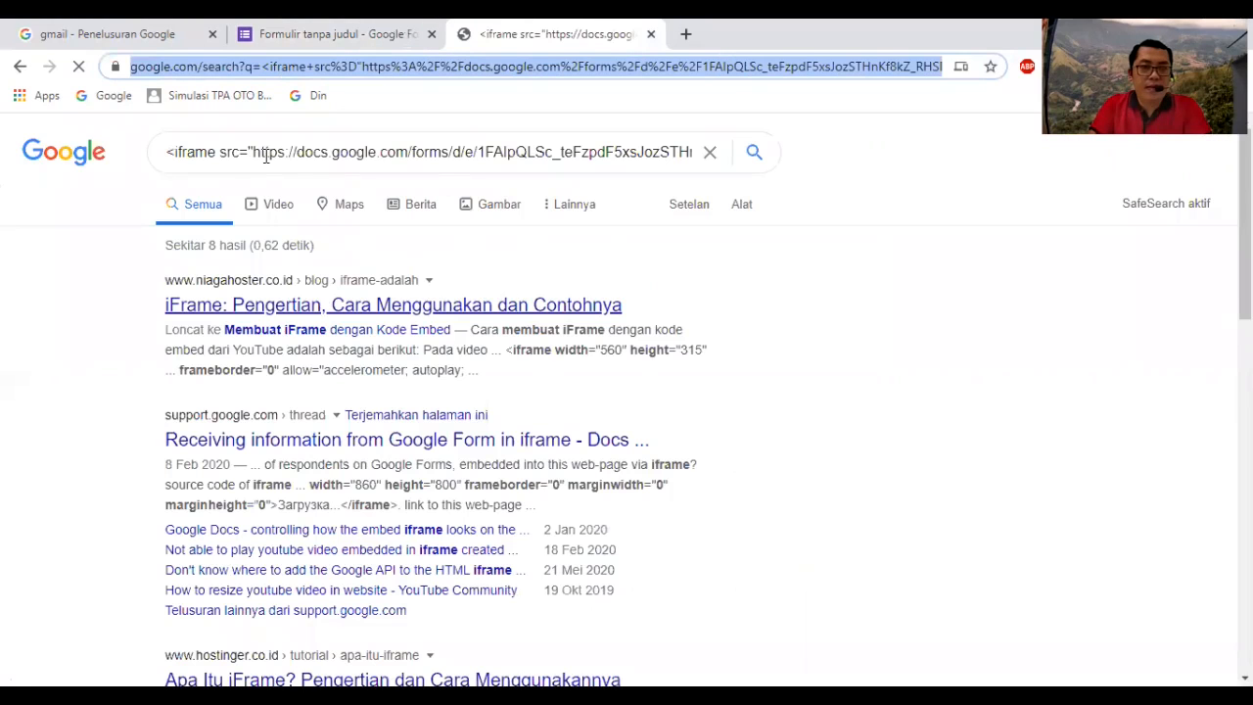
{"action": "left_click", "coordinate": [387, 152]}
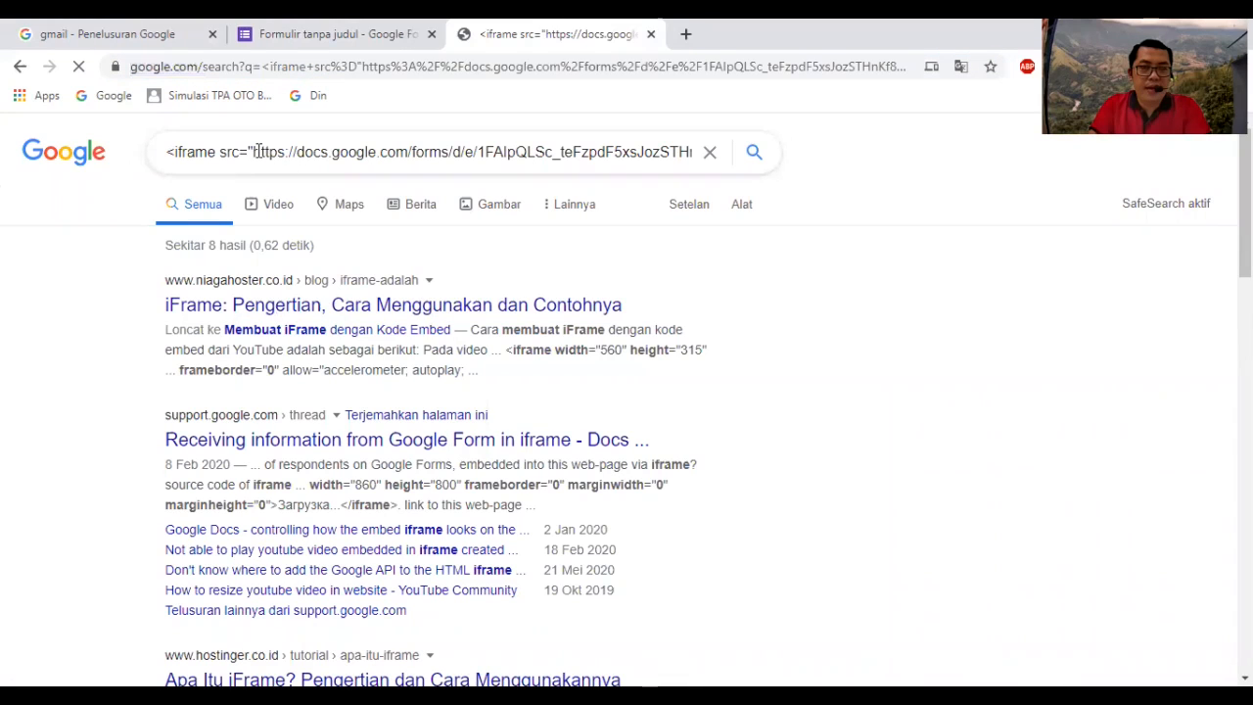
{"action": "left_click_drag", "start_coordinate": [252, 153], "coordinate": [388, 158]}
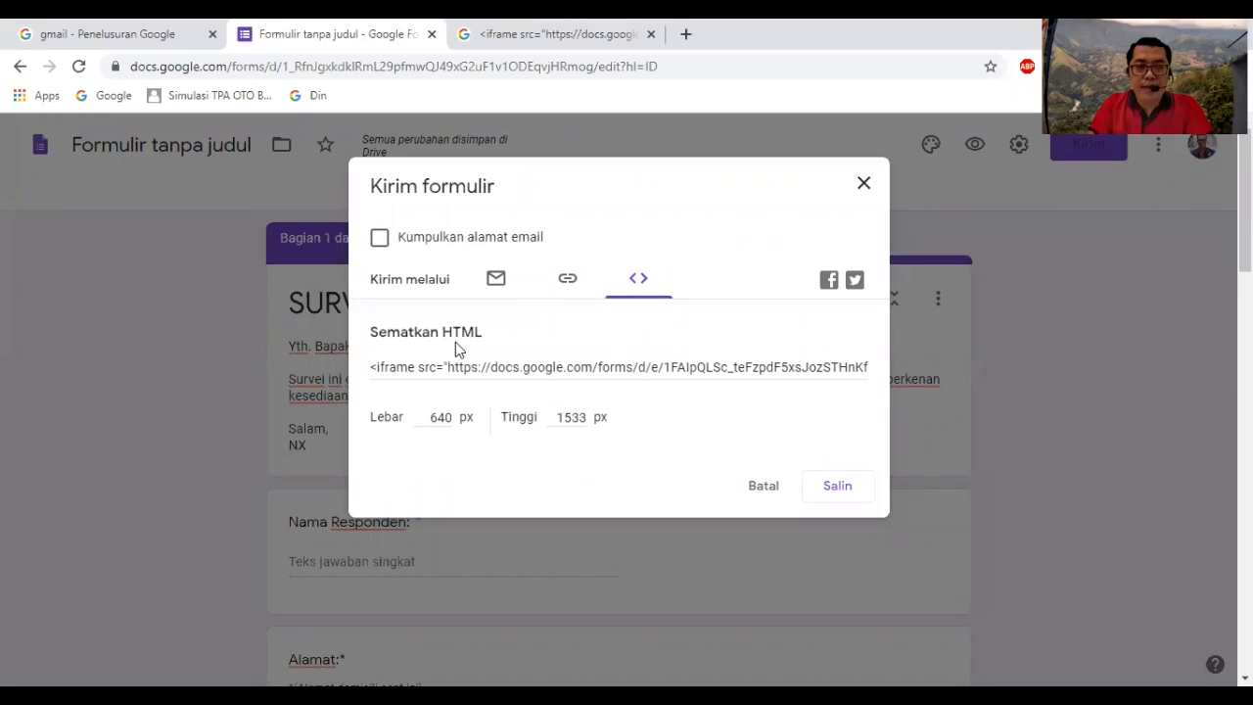
Get the form's shareable link from the sending options and open it in Microsoft Edge
{"action": "left_click", "coordinate": [565, 283]}
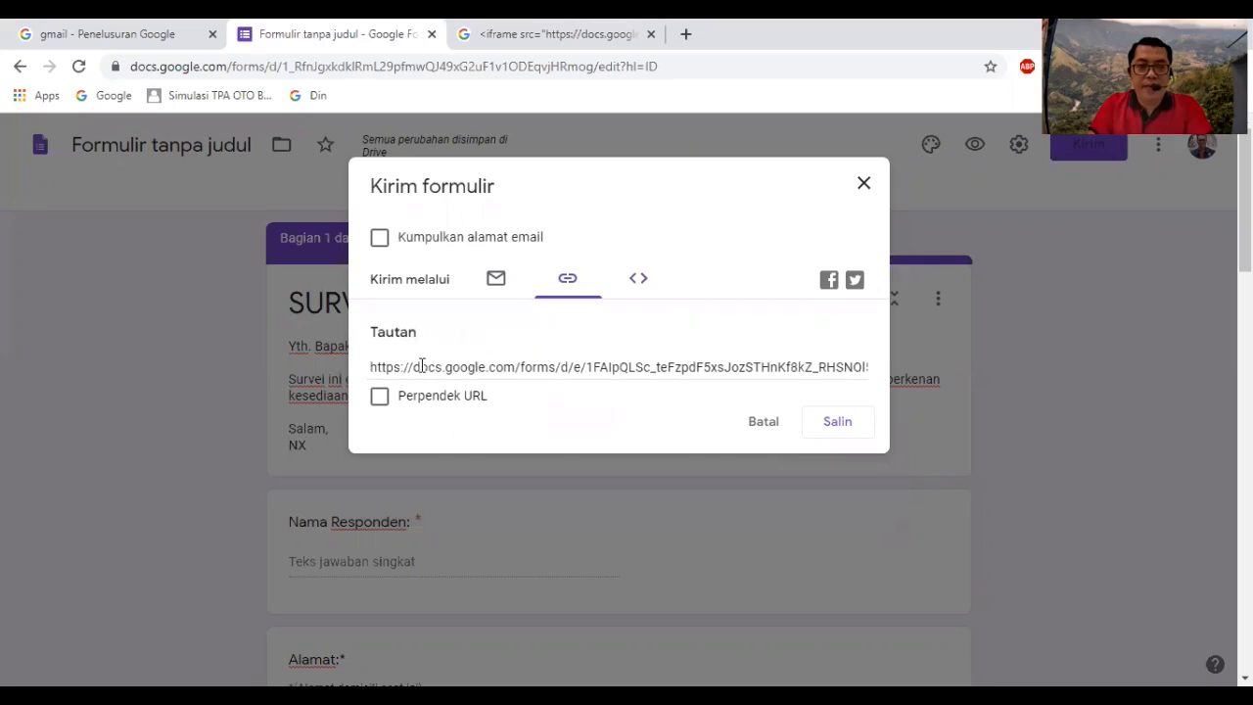
{"action": "left_click", "coordinate": [386, 366]}
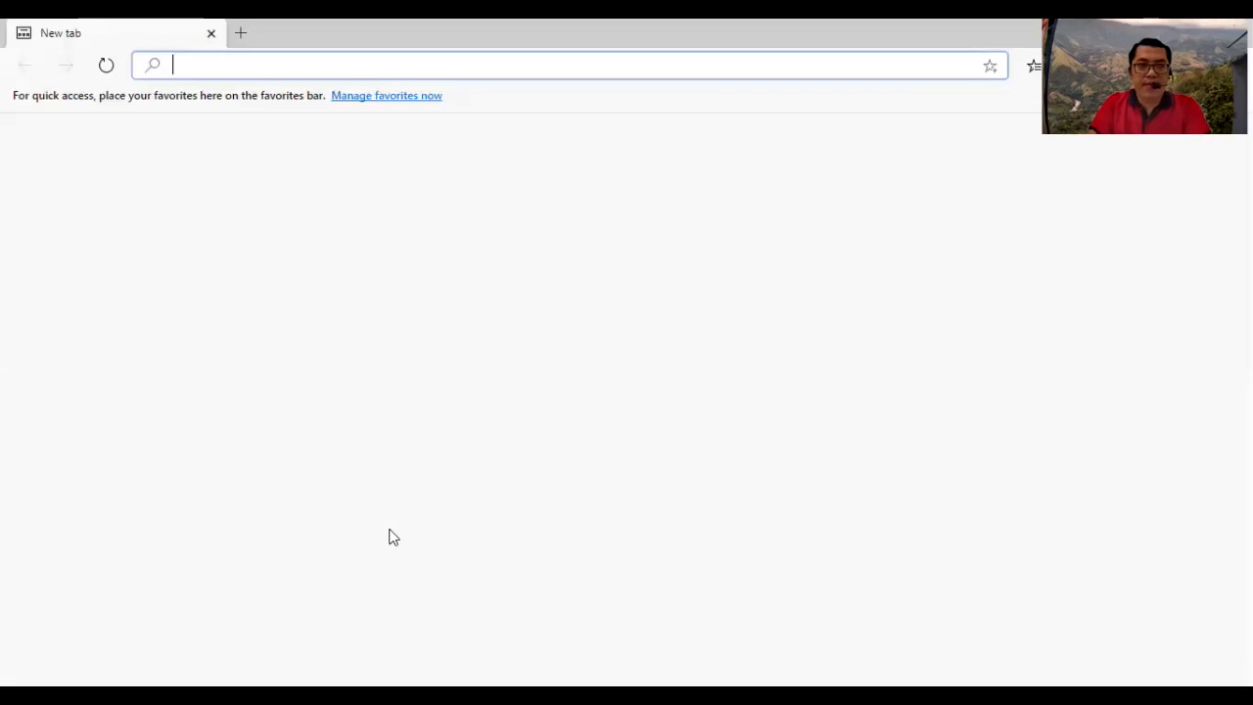
{"action": "type", "text": "https://docs.google.com/forms/d/e/1FAIpQLSc_teFzpdF5xsJozSTHnKf8kZ_RHSNOl5e2QOk9-vRRzujgHg/viewform?usp=sf_link"}
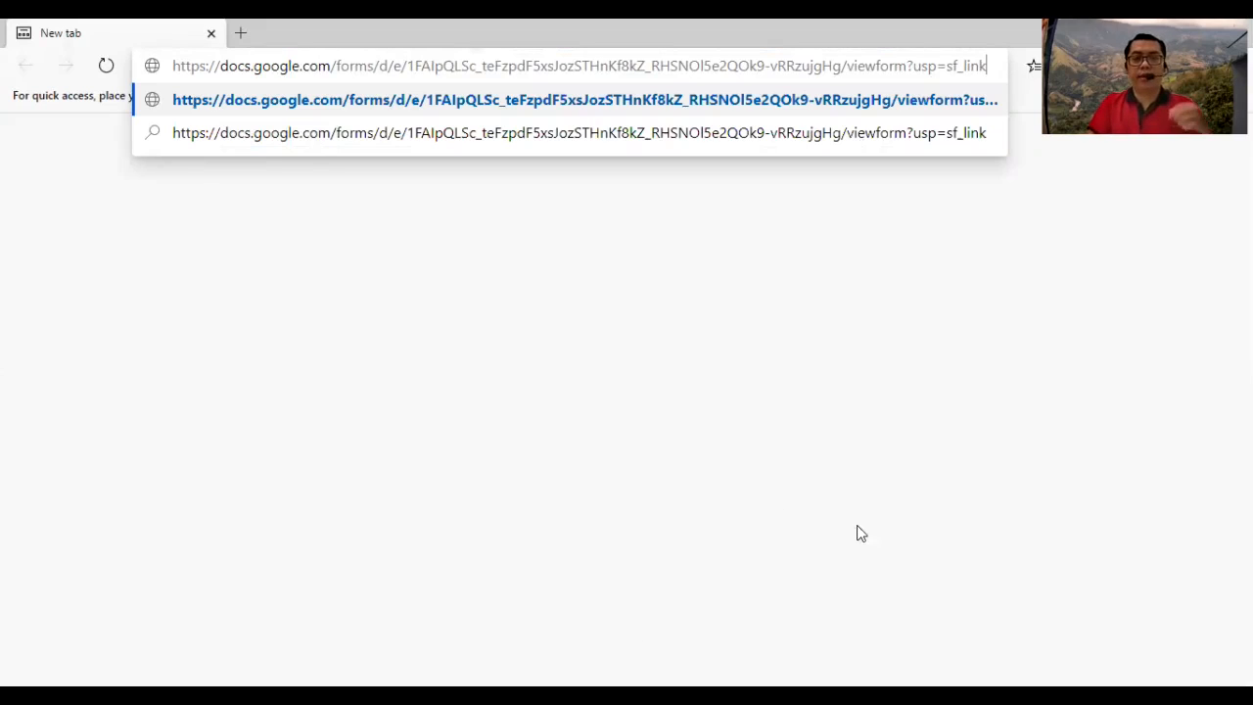
{"action": "key", "text": "Return"}
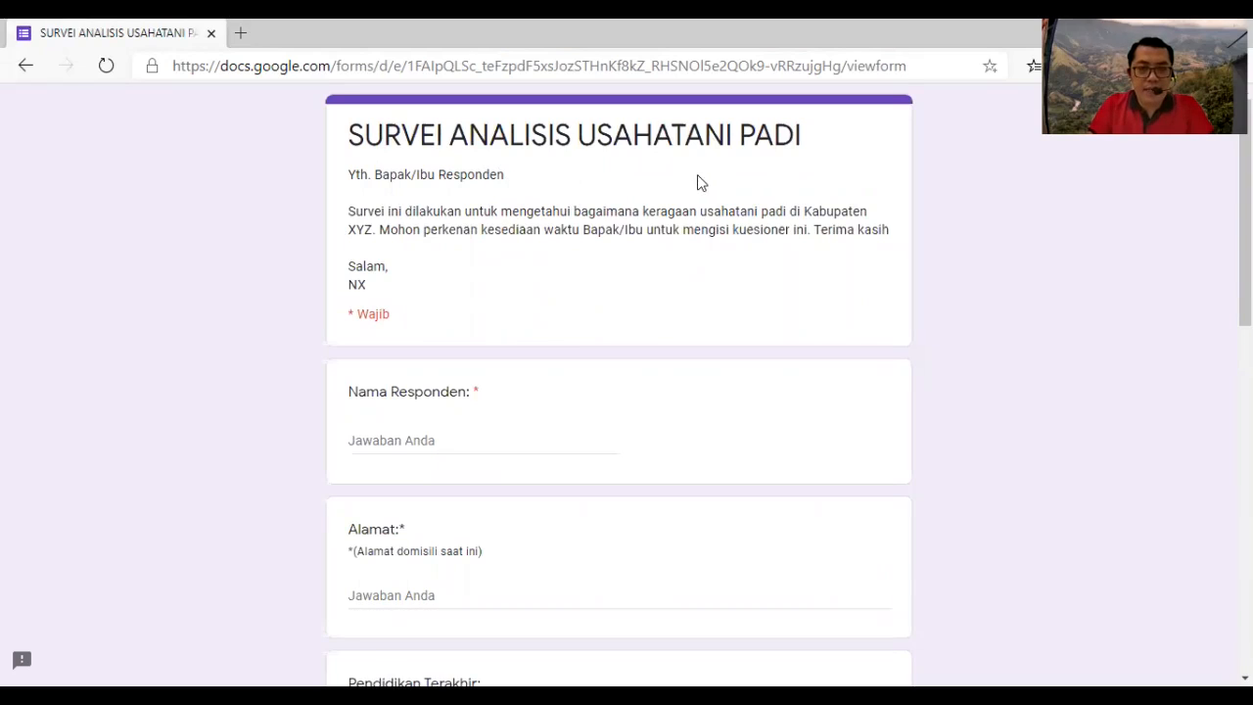
Fill in the respondent's name under "Nama Responden" and the home address under "Alamat"
{"action": "scroll", "coordinate": [414, 225], "scroll_direction": "down", "scroll_amount": 1}
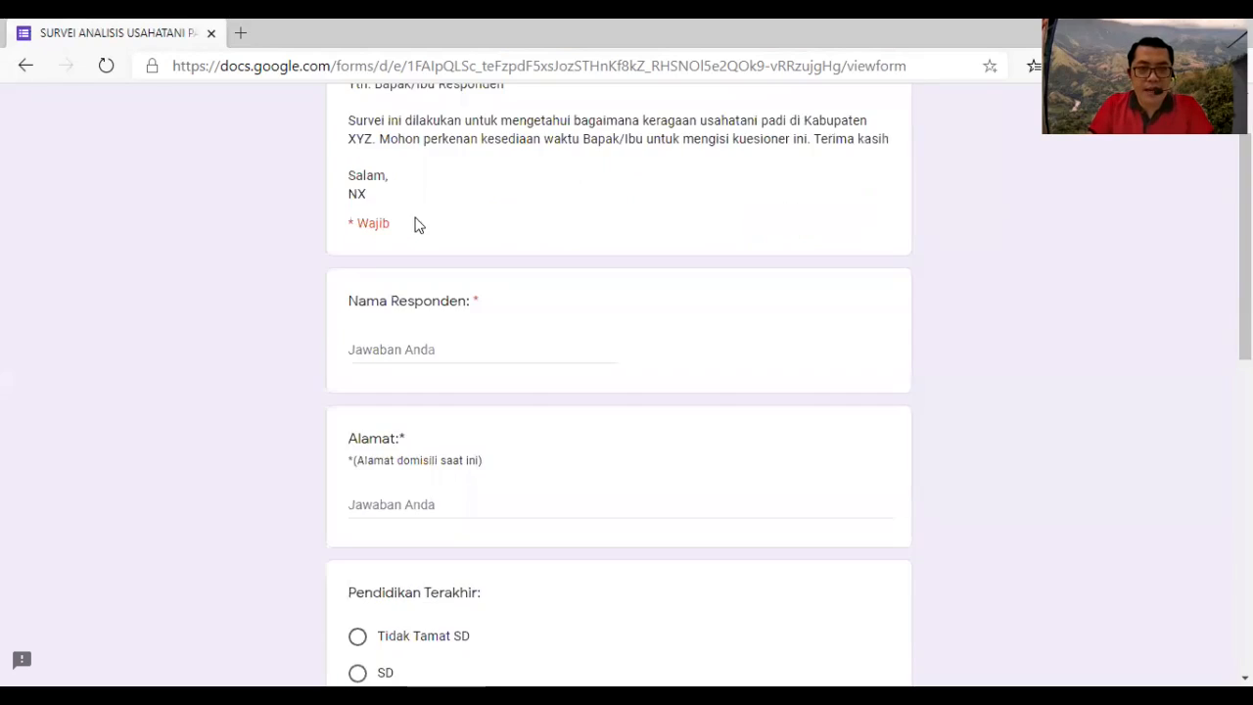
{"action": "left_click", "coordinate": [387, 350]}
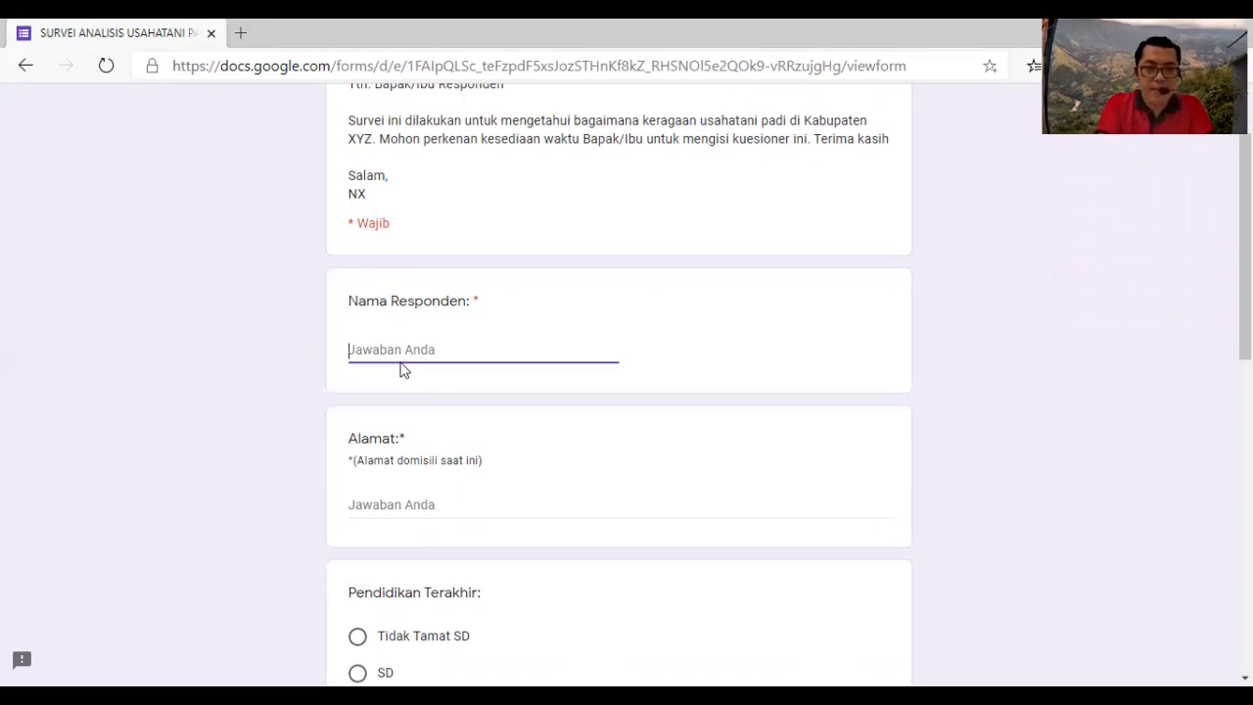
{"action": "type", "text": "Toni"}
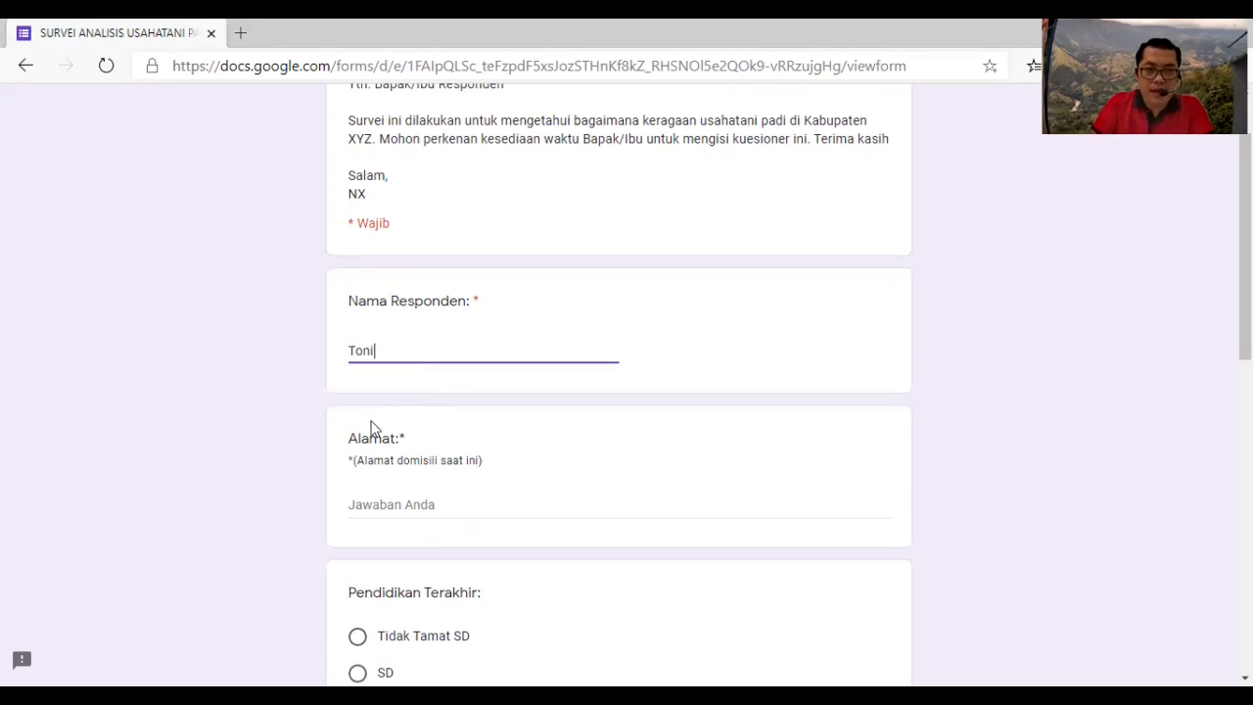
{"action": "left_click", "coordinate": [389, 506]}
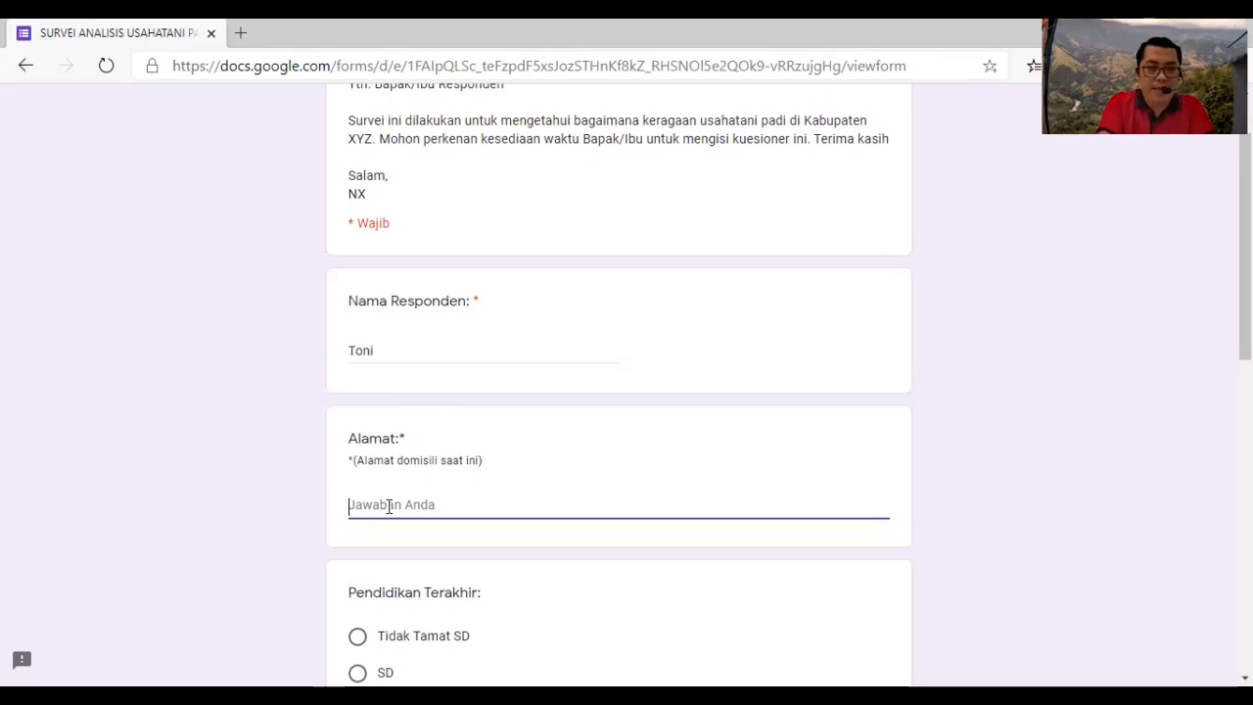
{"action": "type", "text": "Salatiga"}
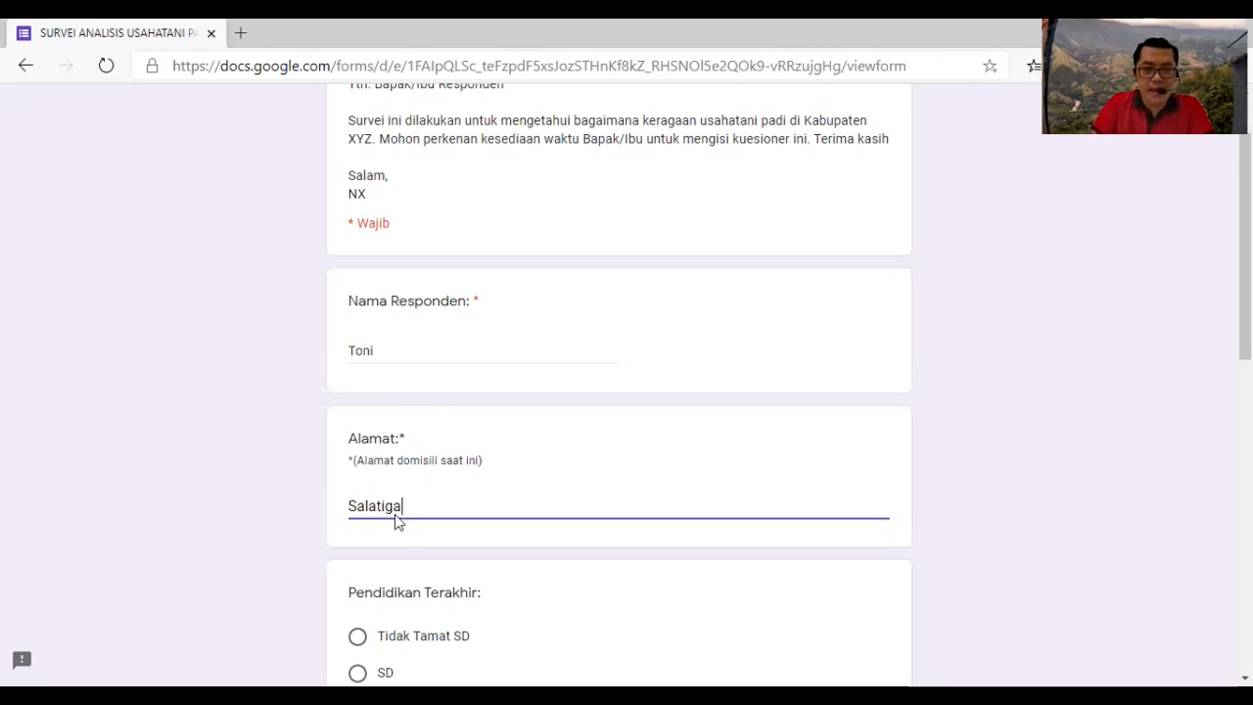
Answer "Pendidikan Terakhir" with SMP and select Jagung and Kedelai as the other food crops planted
{"action": "scroll", "coordinate": [396, 519], "scroll_direction": "down", "scroll_amount": 2}
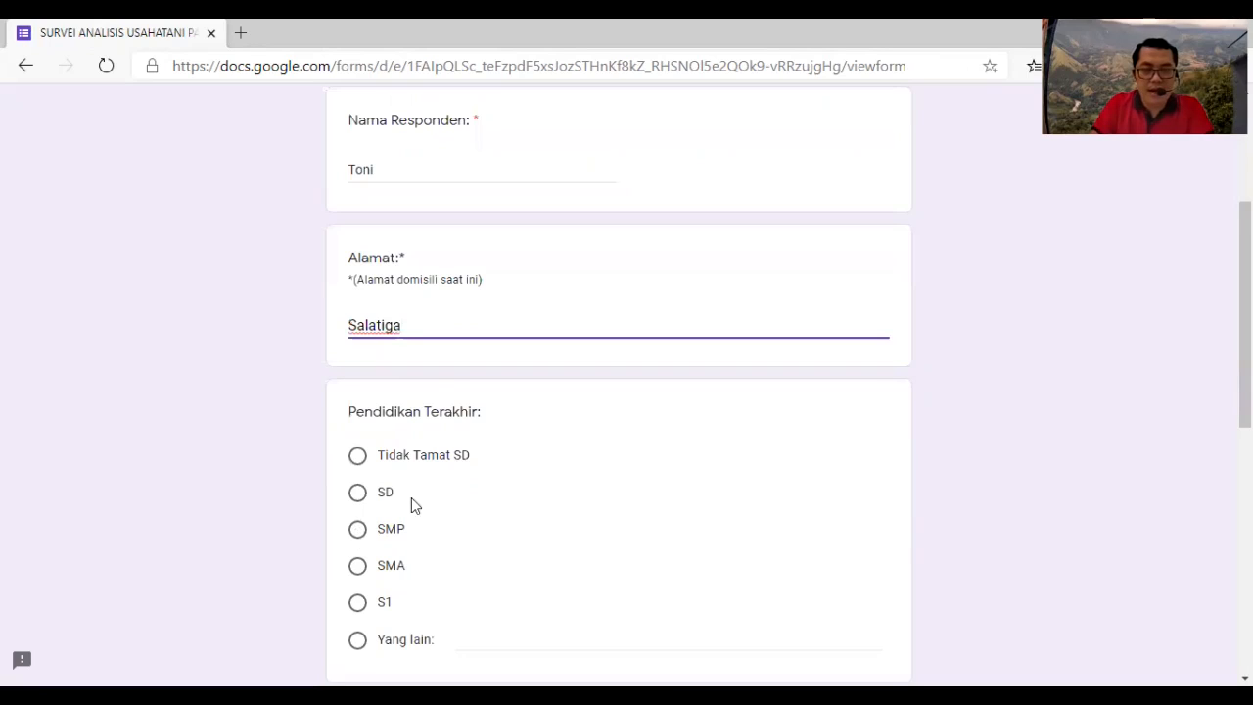
{"action": "left_click", "coordinate": [421, 517]}
{"action": "scroll", "coordinate": [427, 499], "scroll_direction": "down", "scroll_amount": 4}
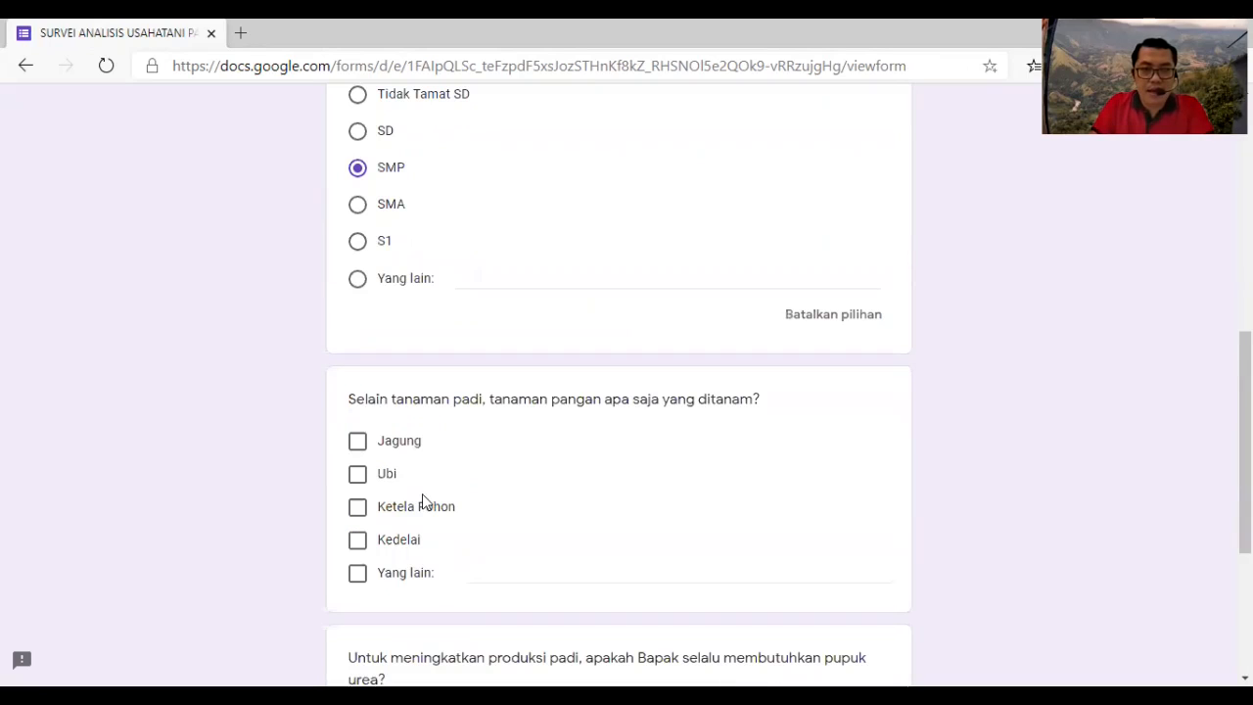
{"action": "left_click", "coordinate": [358, 442]}
{"action": "left_click", "coordinate": [357, 540]}
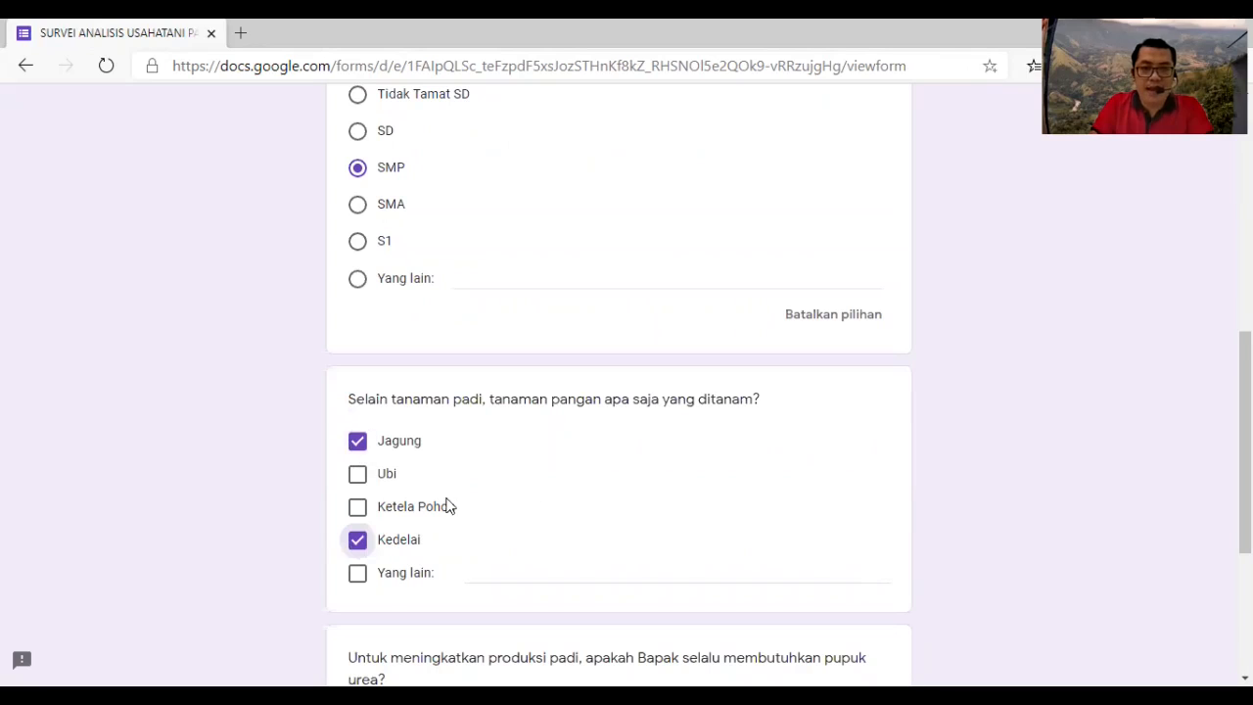
Rate the need for urea fertilizer as 4 and continue to the form's "Analisis Pendapatan" section
{"action": "scroll", "coordinate": [448, 505], "scroll_direction": "down", "scroll_amount": 2}
{"action": "scroll", "coordinate": [450, 493], "scroll_direction": "down", "scroll_amount": 1}
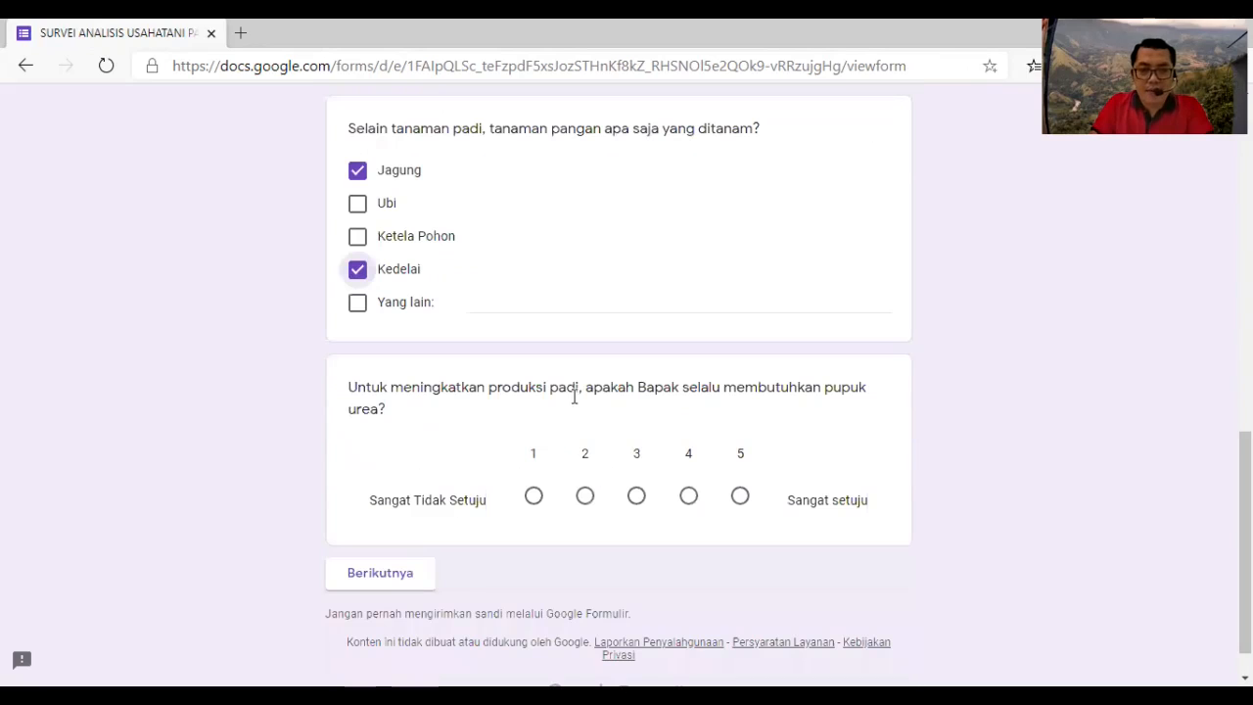
{"action": "left_click", "coordinate": [689, 499]}
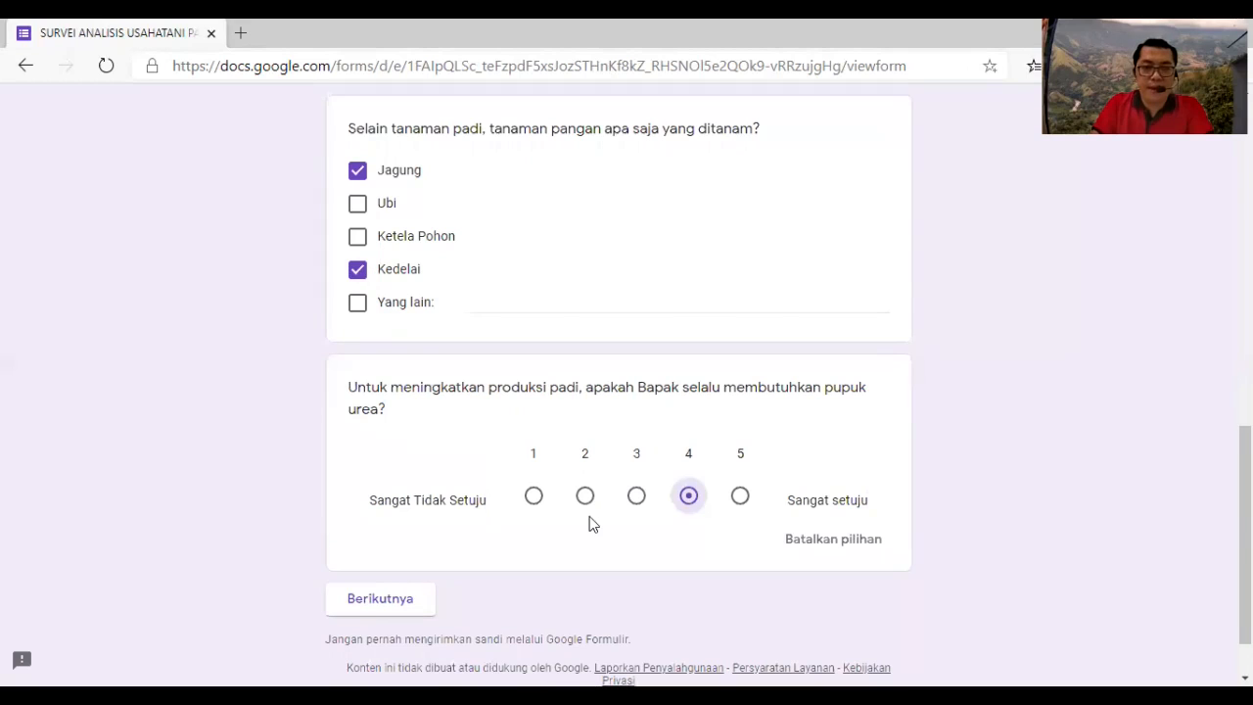
{"action": "scroll", "coordinate": [568, 519], "scroll_direction": "down", "scroll_amount": 1}
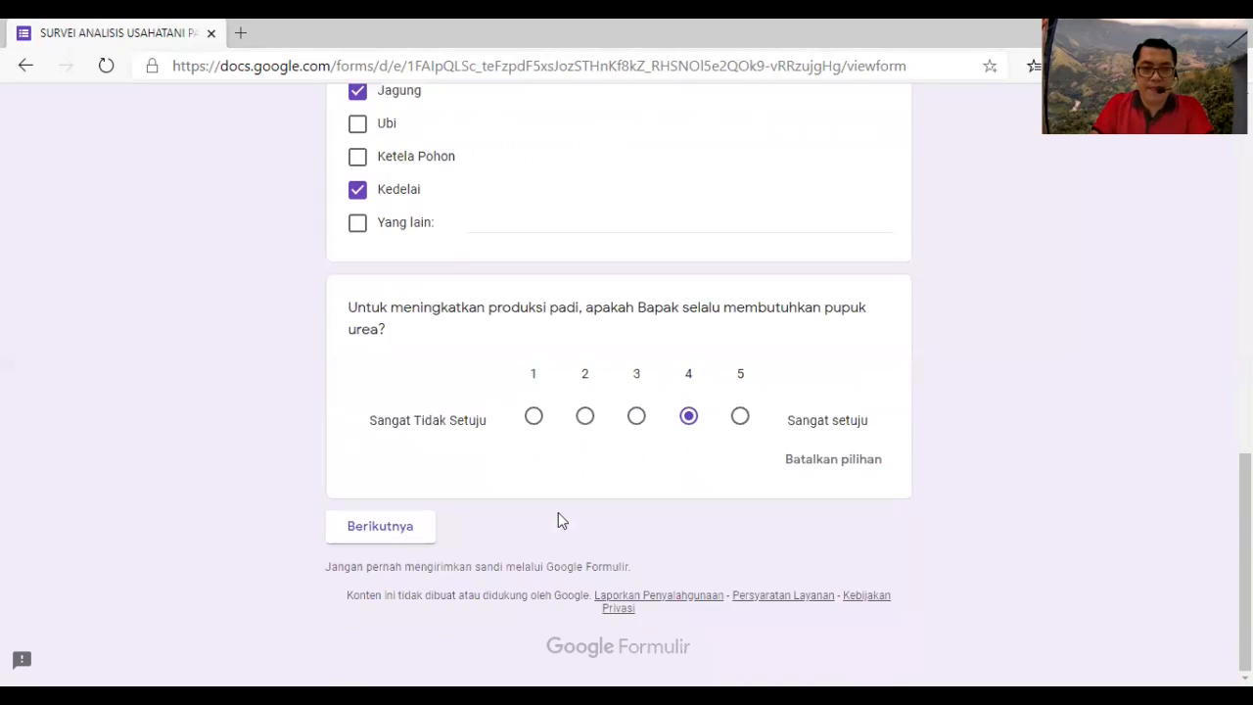
{"action": "left_click", "coordinate": [382, 535]}
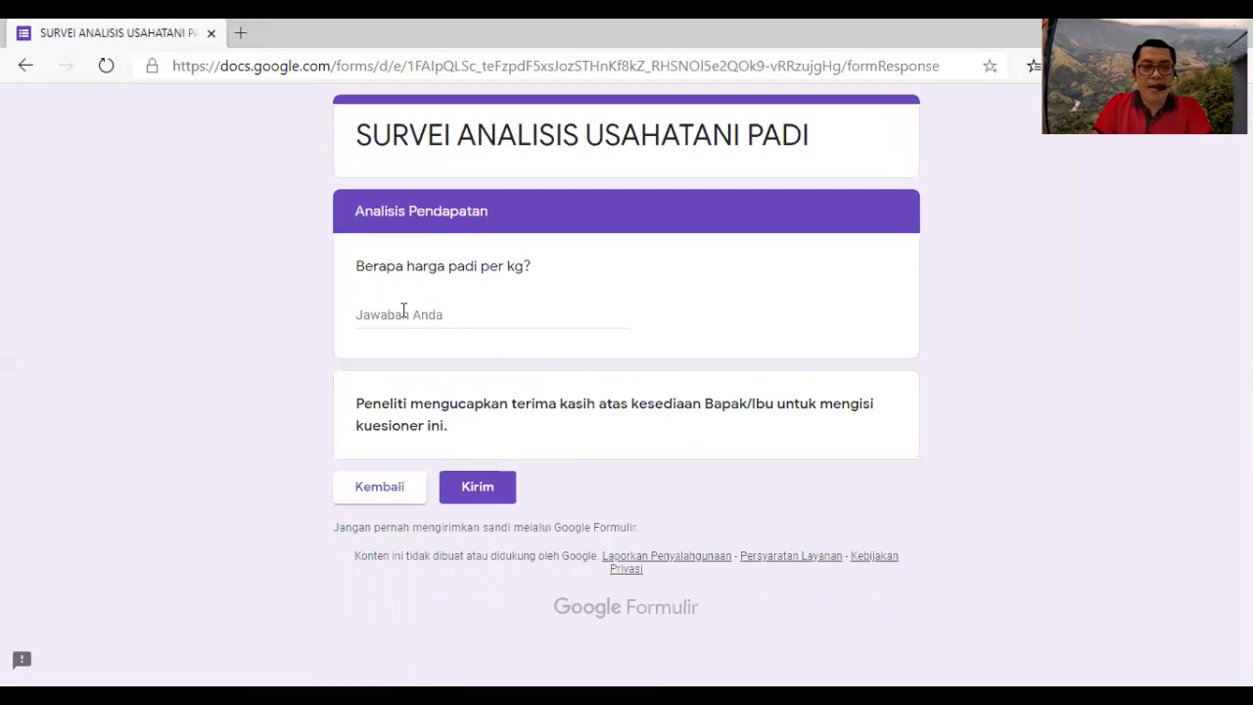
Enter 5000 as the rice price per kg, submit the response and dismiss the page translation offer
{"action": "left_click", "coordinate": [404, 311]}
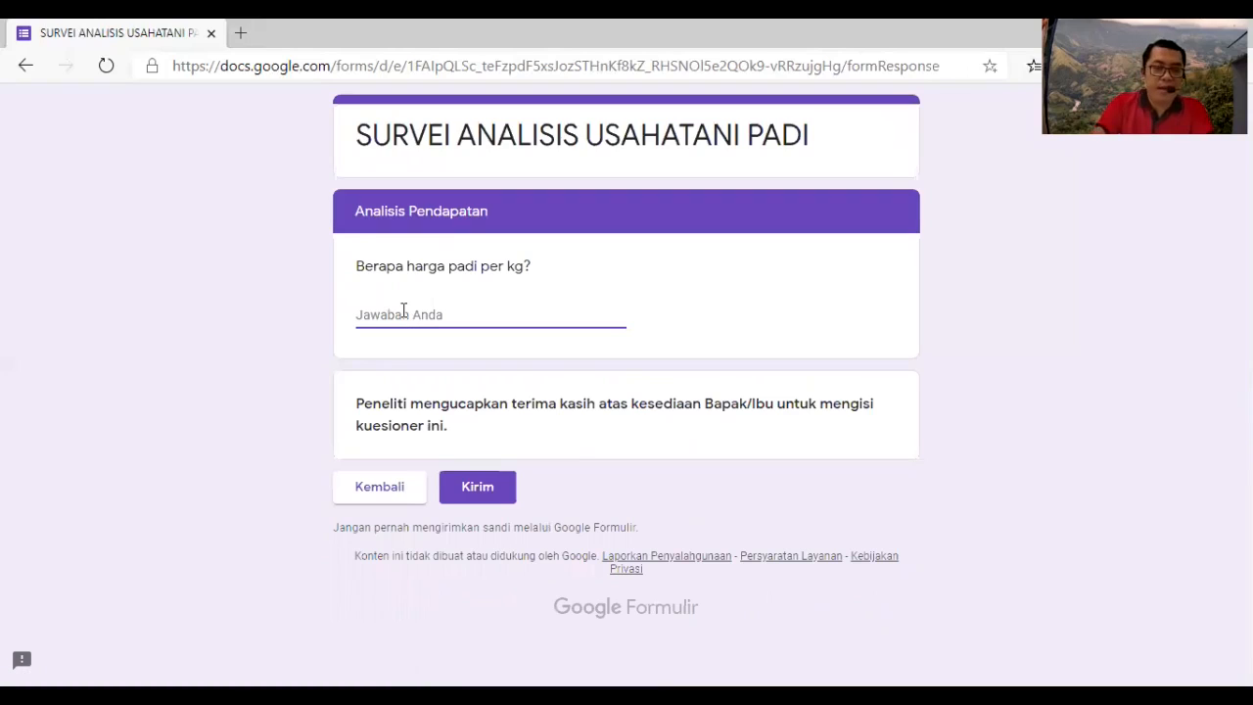
{"action": "type", "text": "5000"}
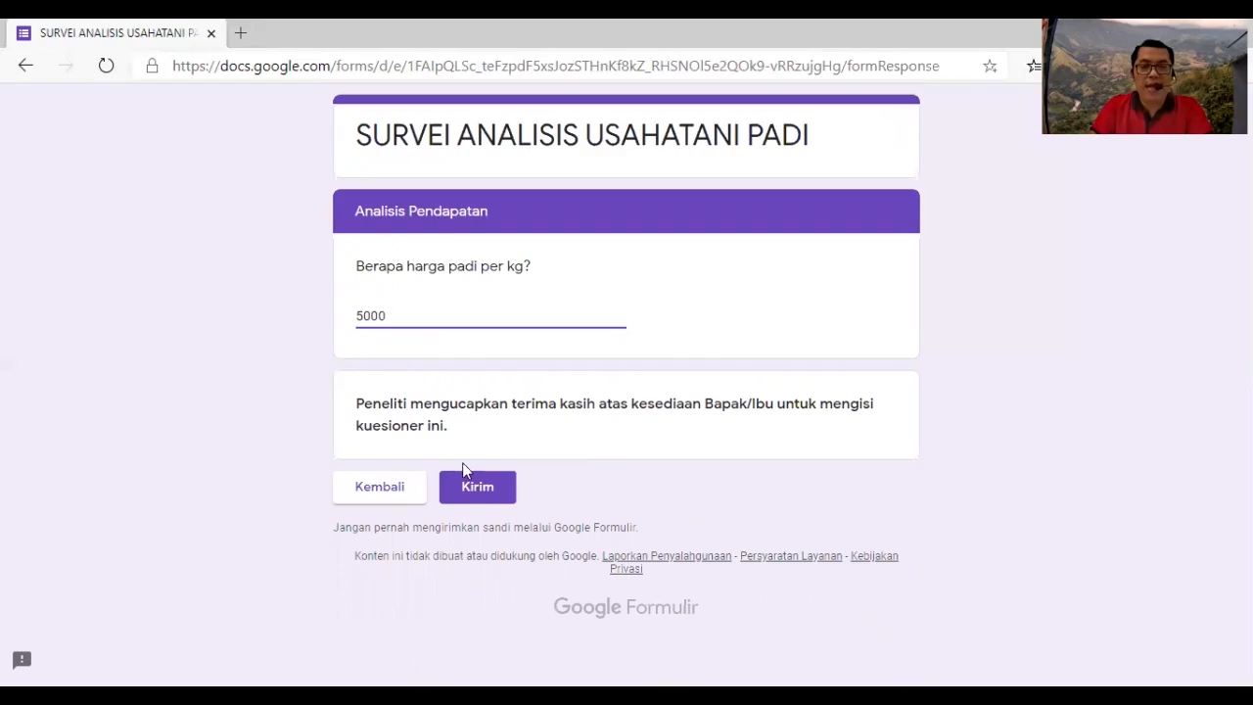
{"action": "left_click", "coordinate": [475, 493]}
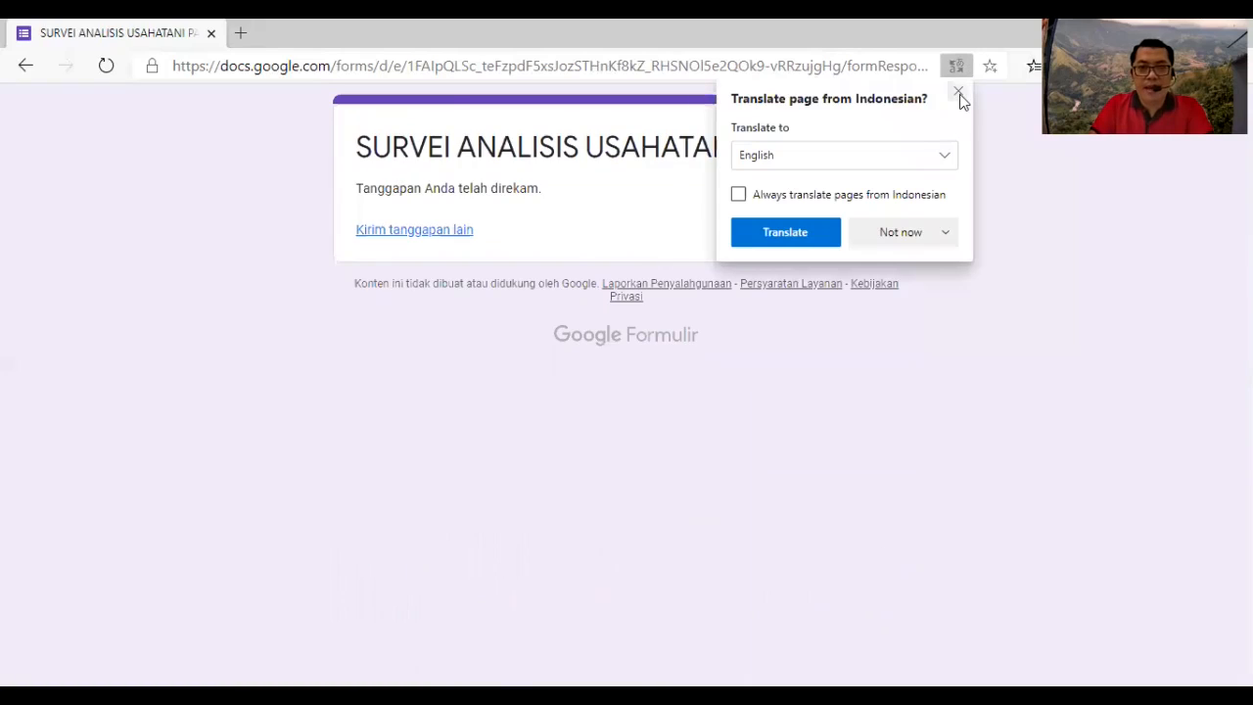
{"action": "left_click", "coordinate": [415, 624]}
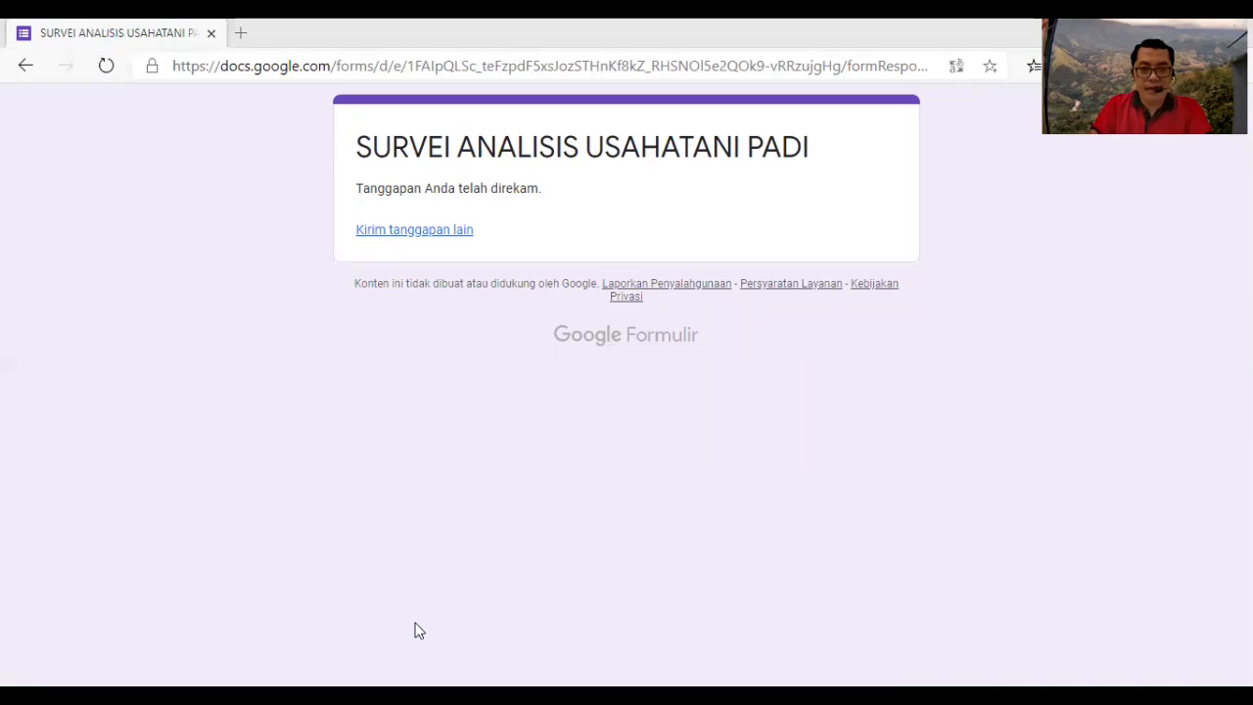
Return to the form editor in Google Chrome, leave the sending options and review the response summary for all questions
{"action": "key", "text": "alt+Tab"}
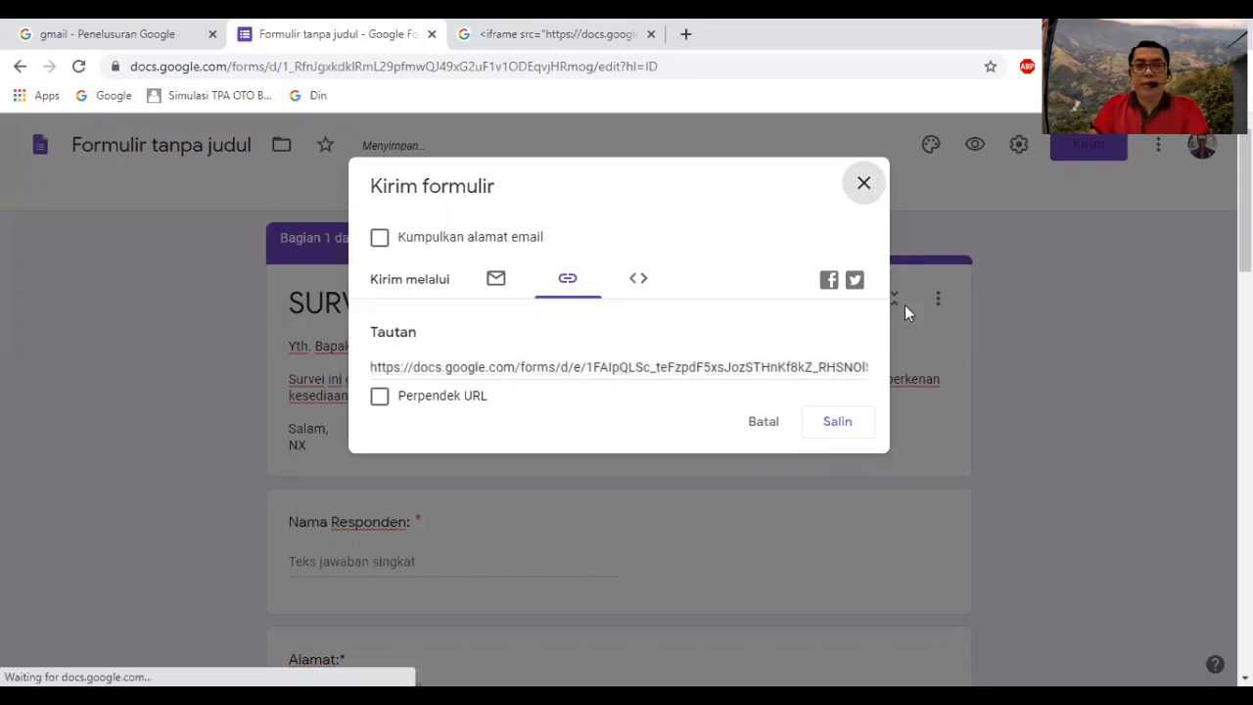
{"action": "left_click", "coordinate": [930, 400]}
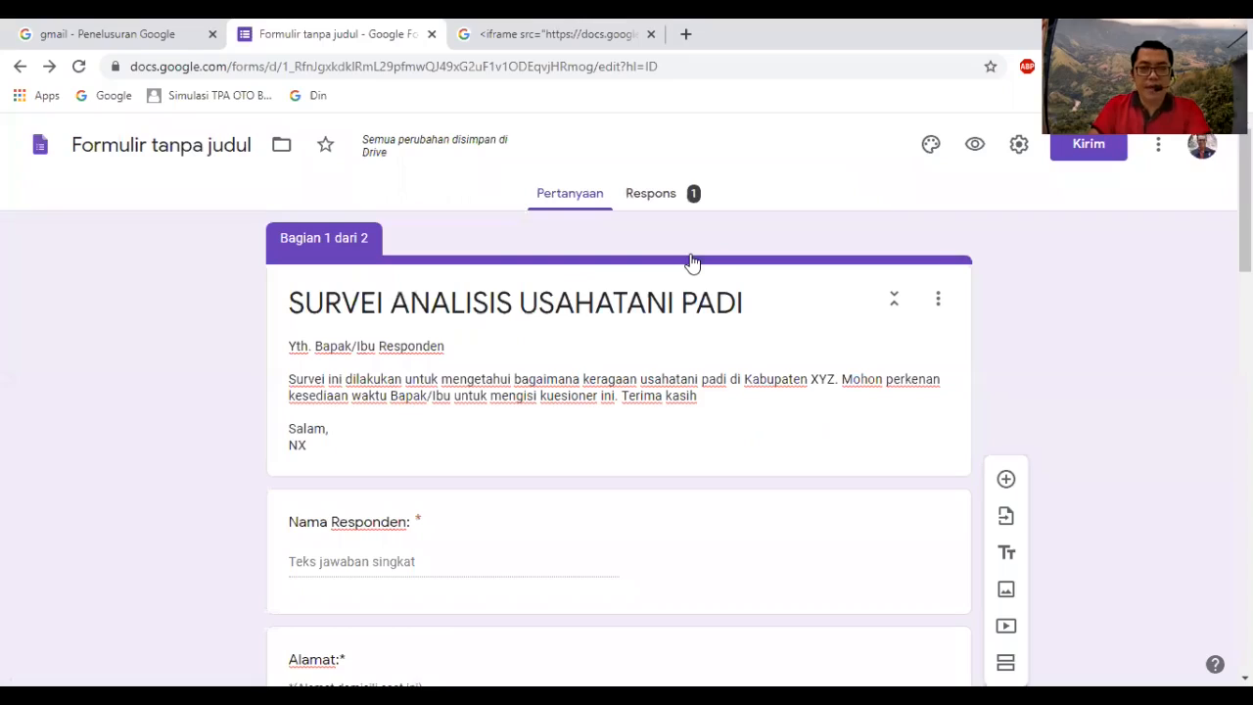
{"action": "left_click", "coordinate": [662, 197]}
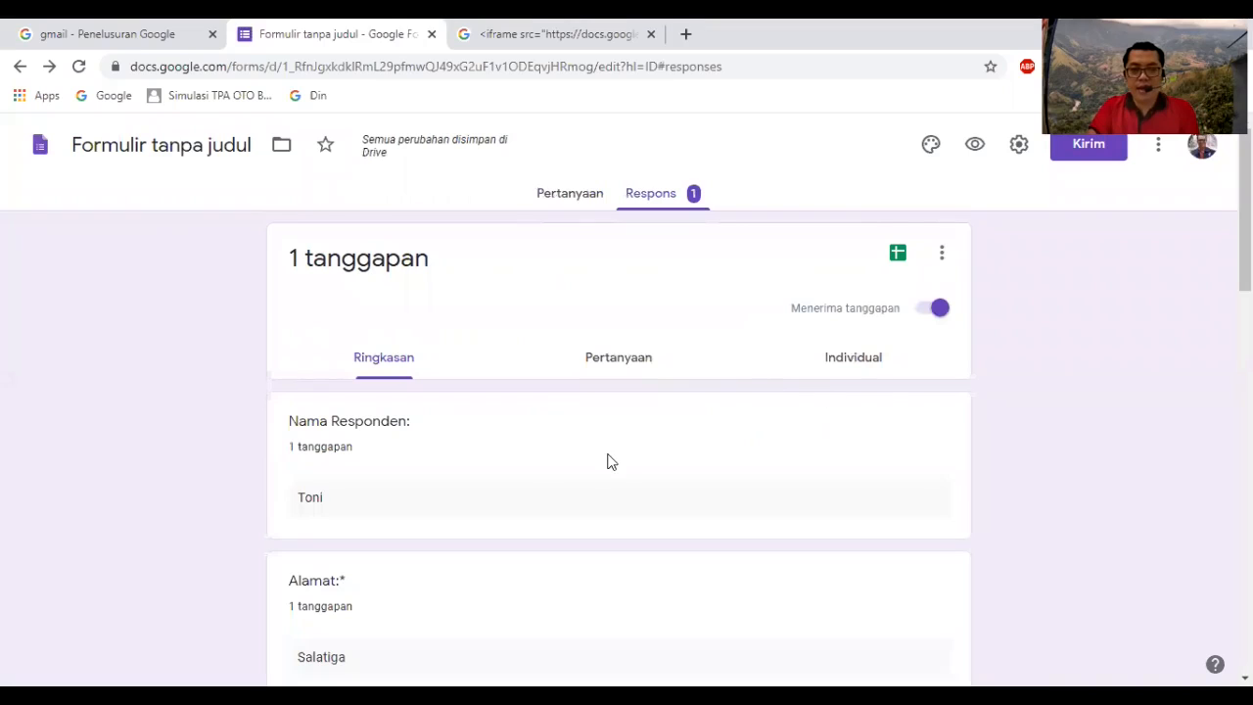
{"action": "scroll", "coordinate": [610, 461], "scroll_direction": "down", "scroll_amount": 1}
{"action": "scroll", "coordinate": [445, 438], "scroll_direction": "down", "scroll_amount": 7}
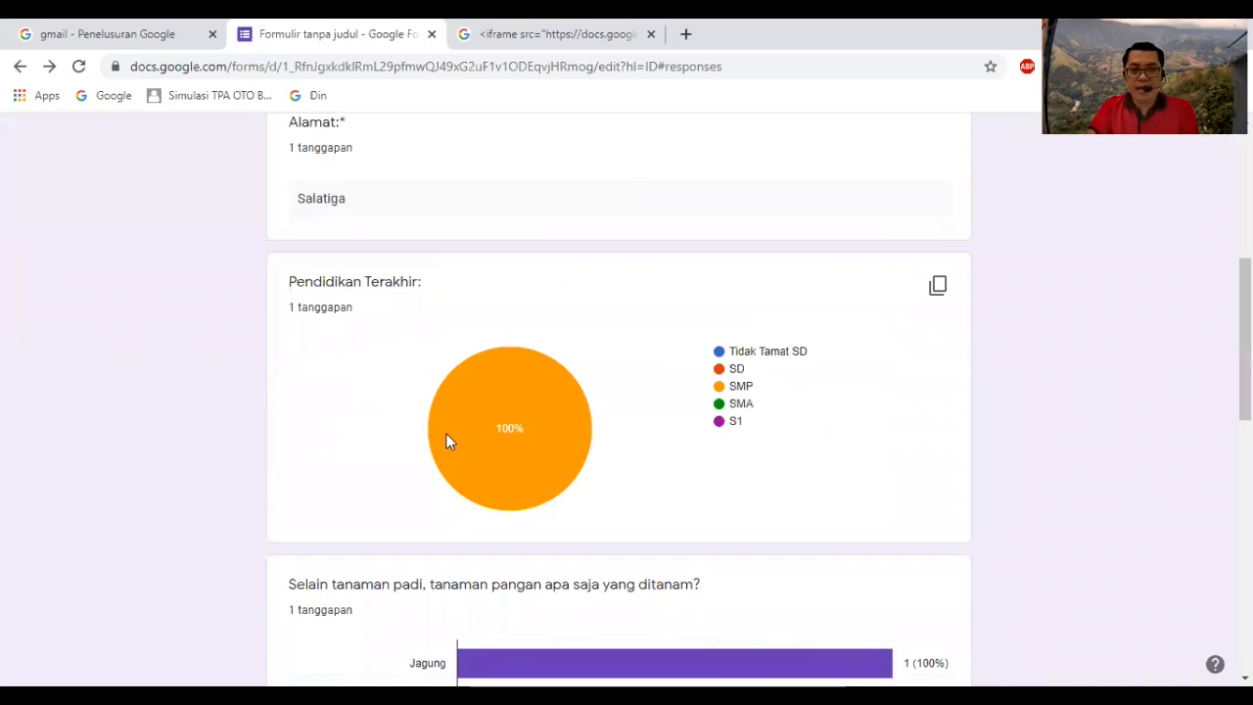
{"action": "scroll", "coordinate": [445, 437], "scroll_direction": "down", "scroll_amount": 5}
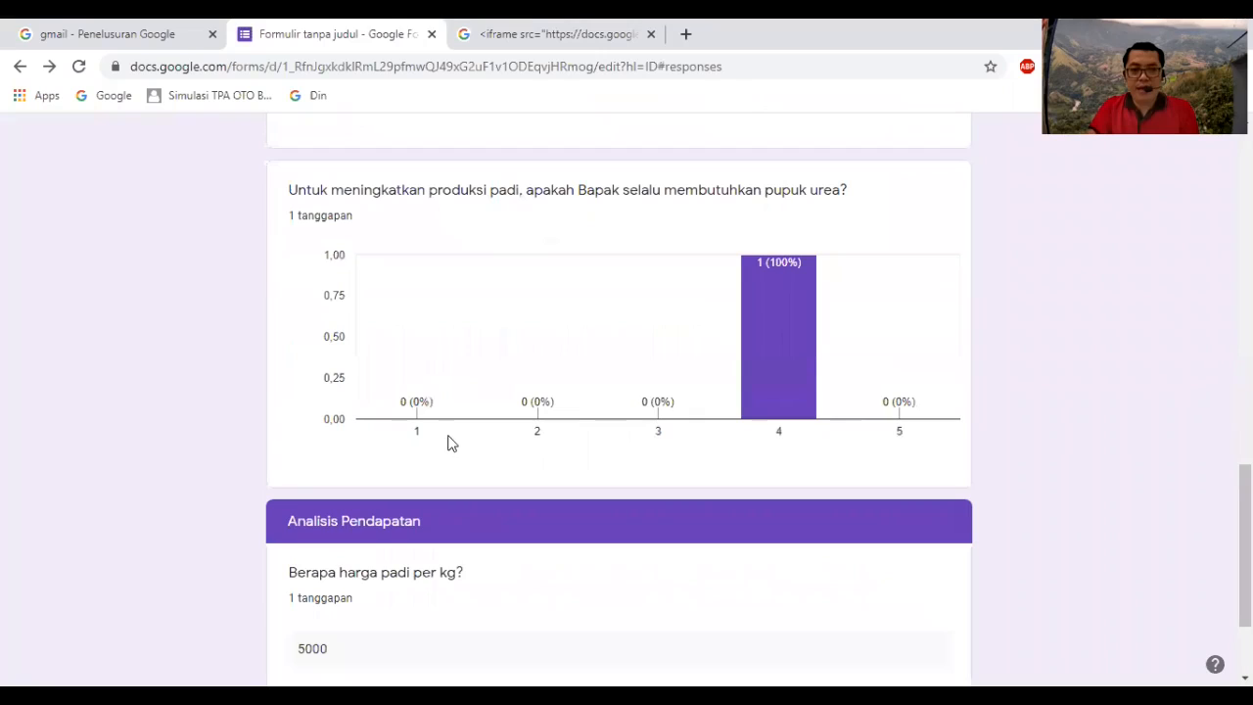
{"action": "scroll", "coordinate": [504, 440], "scroll_direction": "down", "scroll_amount": 2}
{"action": "key", "text": "Home"}
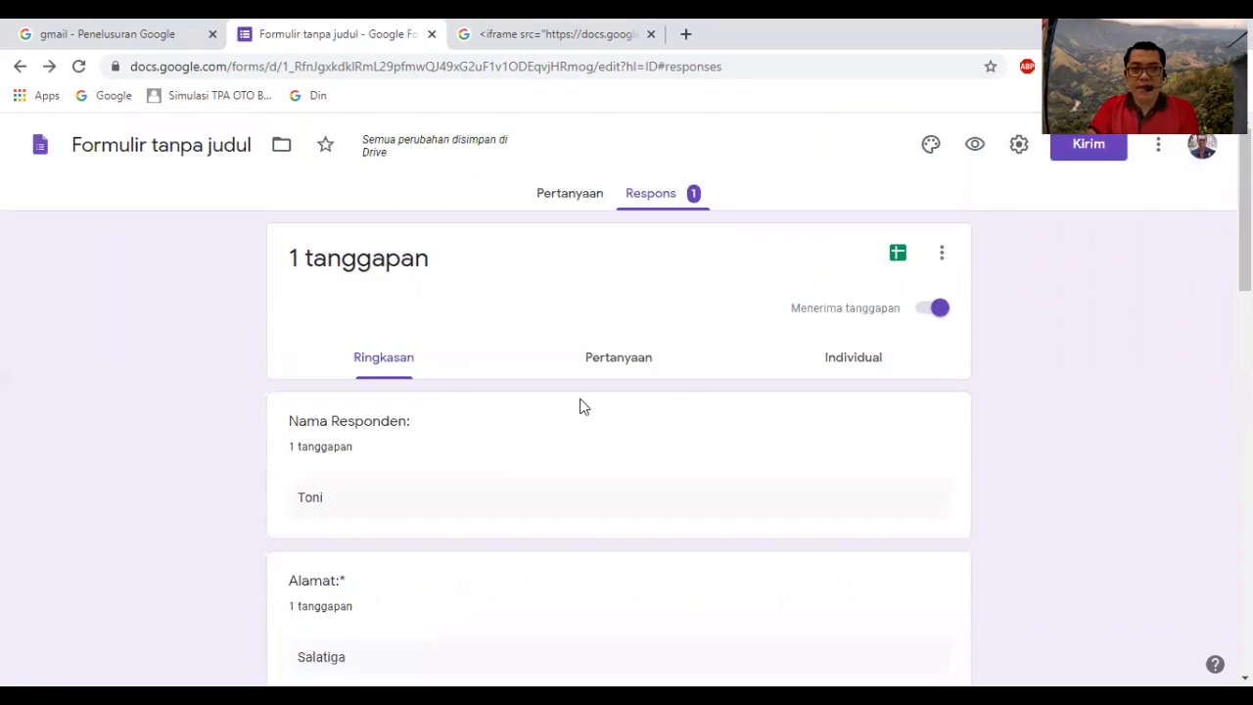